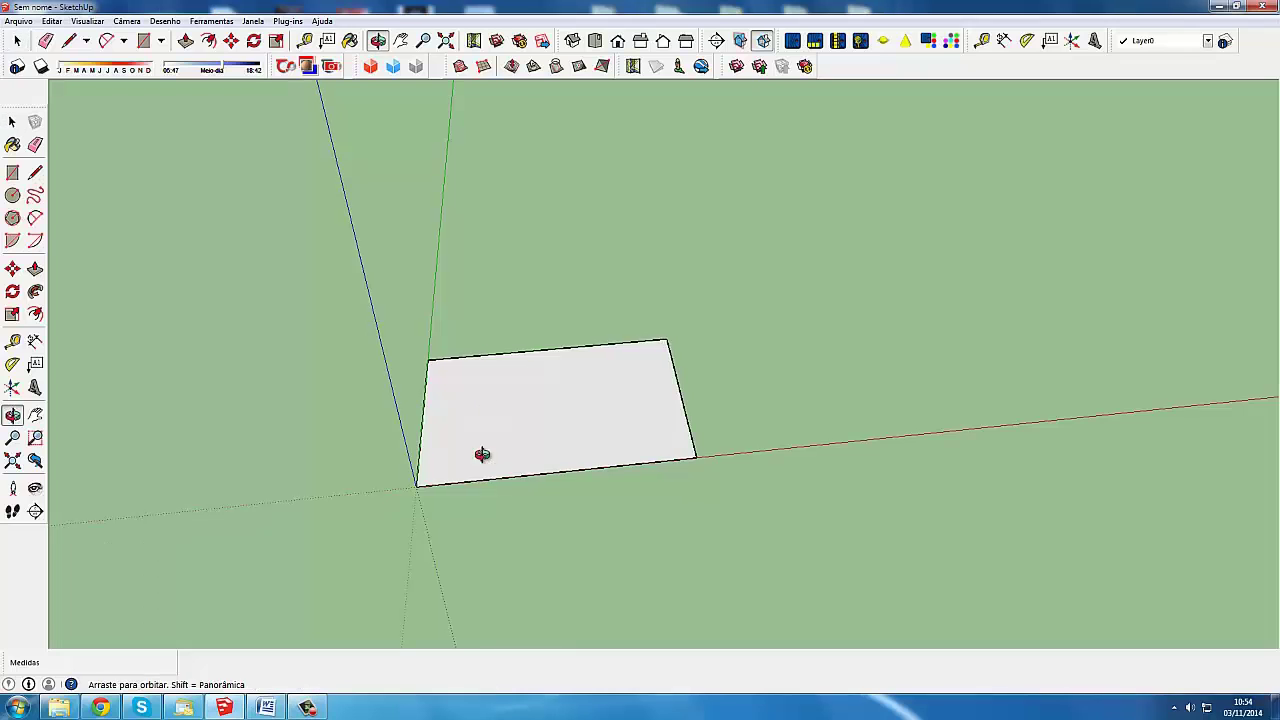
Step: Orbit and zoom around the plain white rectangle, selecting then deselecting its face
{"action": "mouse_move", "coordinate": [482, 454]}
{"action": "middle_mouse_down"}
{"action": "mouse_move", "coordinate": [478, 488]}
{"action": "mouse_move", "coordinate": [447, 476]}
{"action": "mouse_move", "coordinate": [492, 518]}
{"action": "middle_mouse_up"}
{"action": "scroll", "coordinate": [452, 472], "scroll_direction": "down", "scroll_amount": 2}
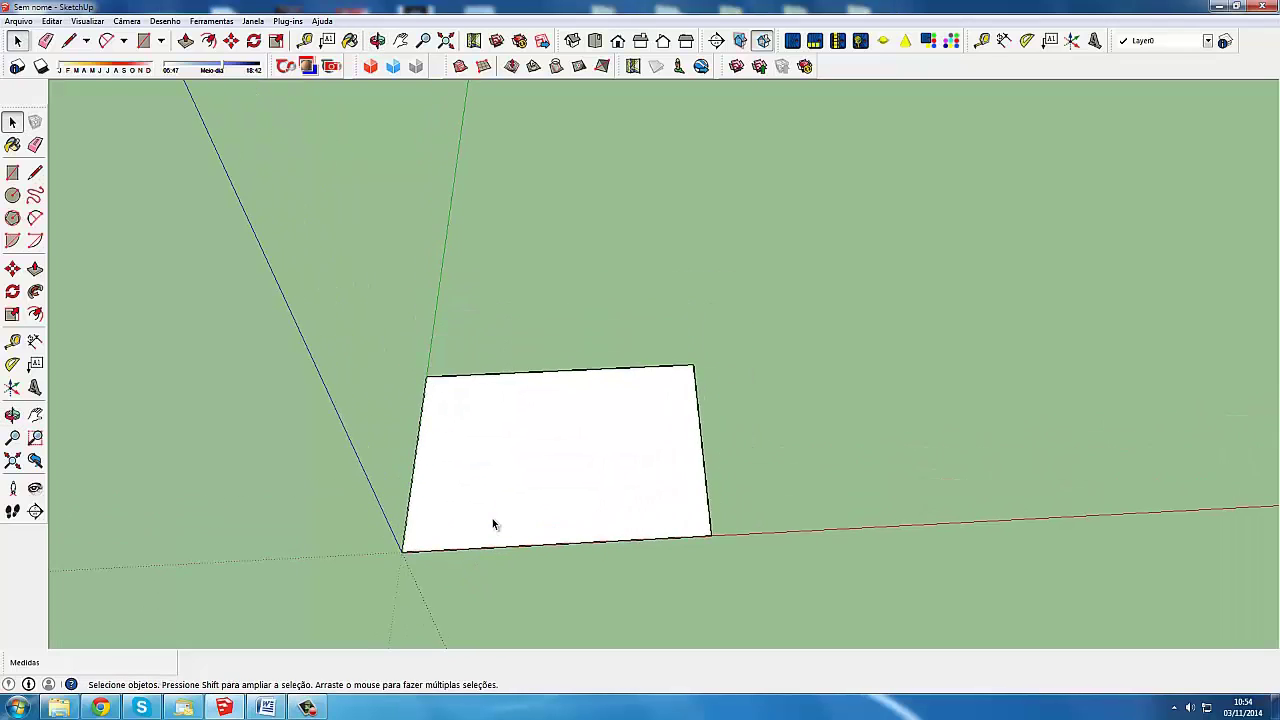
{"action": "left_click", "coordinate": [492, 518]}
{"action": "scroll", "coordinate": [492, 518], "scroll_direction": "down", "scroll_amount": 2}
{"action": "scroll", "coordinate": [491, 520], "scroll_direction": "up", "scroll_amount": 2}
{"action": "left_click", "coordinate": [315, 467]}
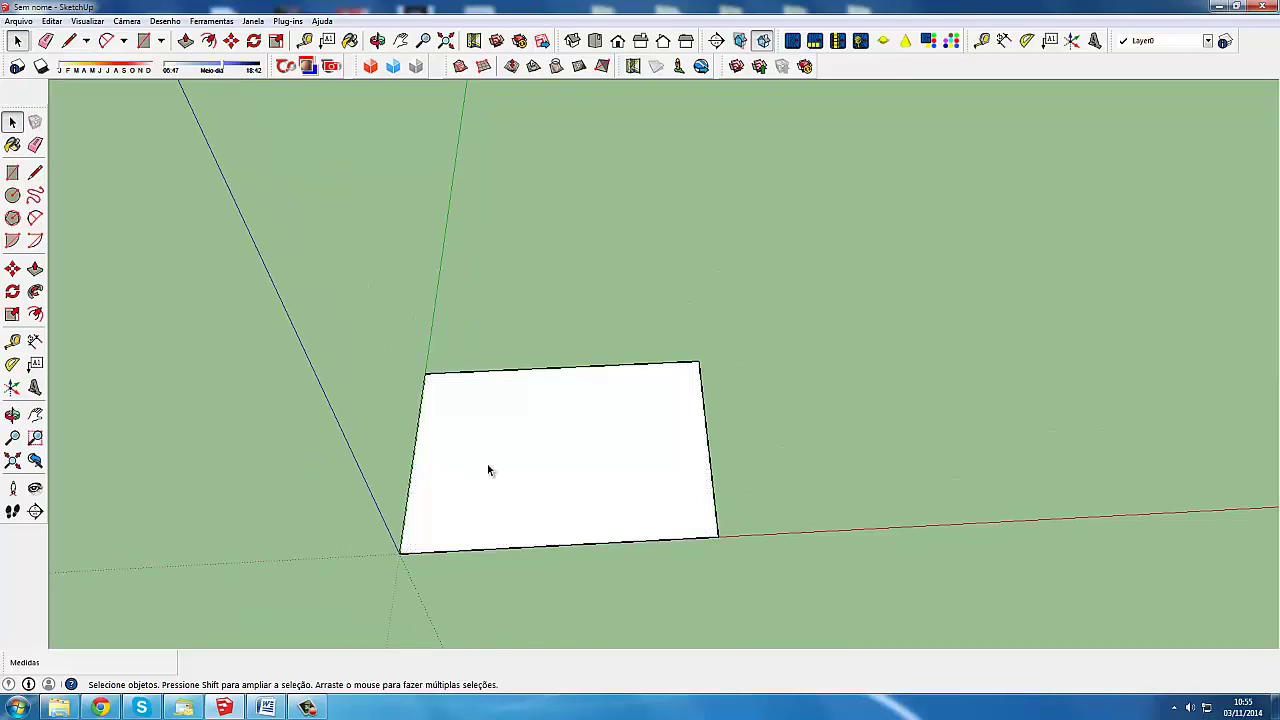
Step: Reselect the rectangle face and bring up the Objetos texturas folder of texture images
{"action": "middle_click_drag", "start_coordinate": [333, 537], "coordinate": [318, 535]}
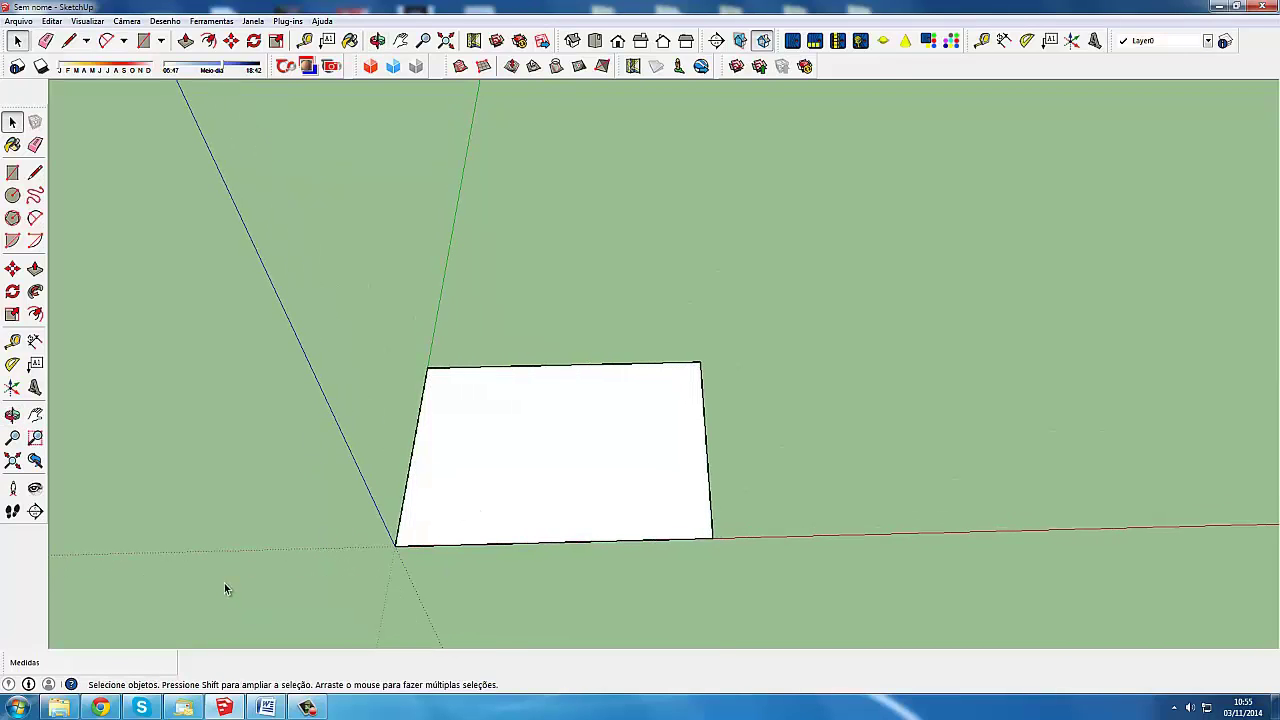
{"action": "middle_click_drag", "start_coordinate": [620, 452], "coordinate": [630, 475]}
{"action": "scroll", "coordinate": [630, 475], "scroll_direction": "down", "scroll_amount": 2}
{"action": "scroll", "coordinate": [630, 475], "scroll_direction": "up", "scroll_amount": 2}
{"action": "left_click", "coordinate": [572, 469]}
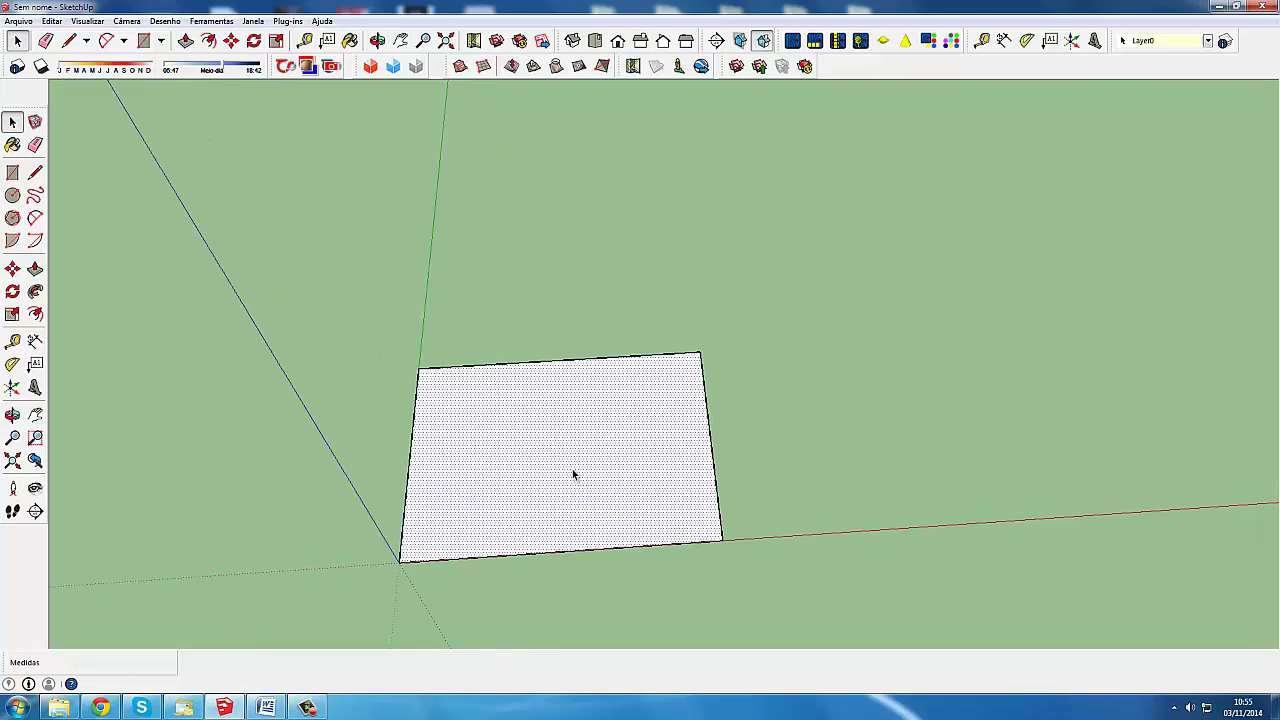
{"action": "left_click", "coordinate": [300, 585]}
{"action": "left_click", "coordinate": [57, 708]}
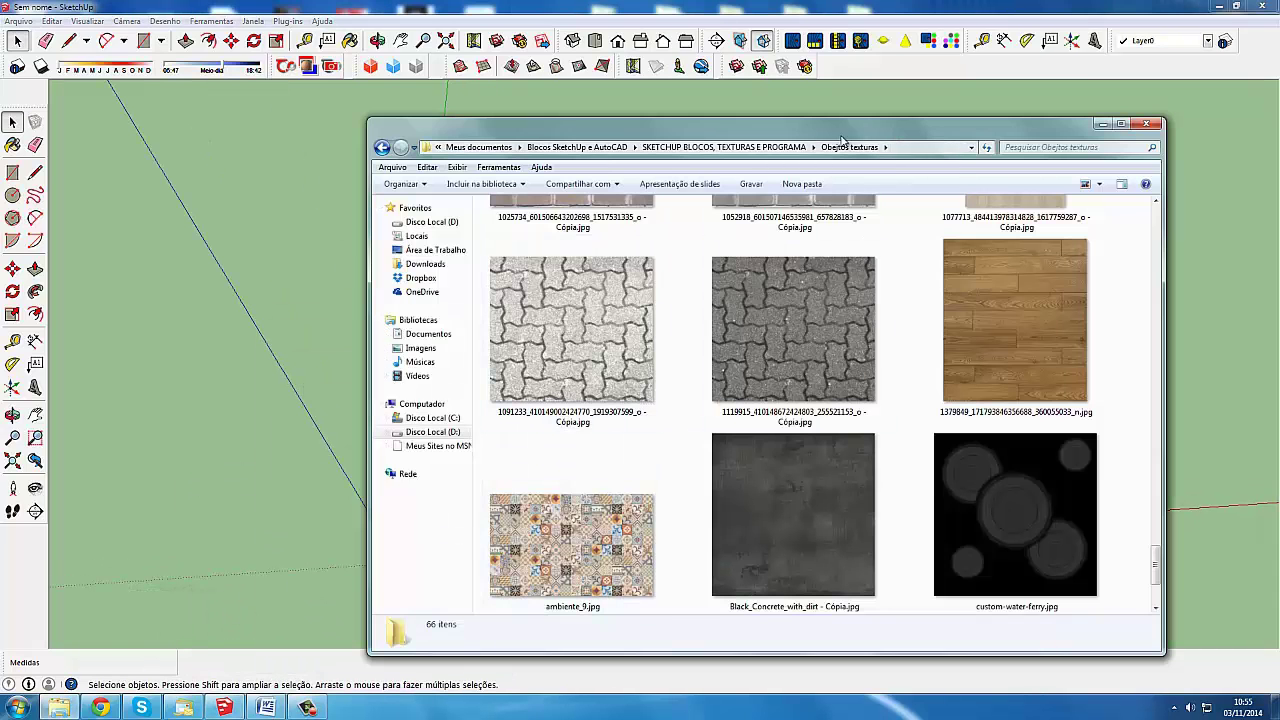
Step: Maximize the Objetos texturas window and scroll through its subfolders and JPG thumbnails
{"action": "double_click", "coordinate": [918, 136]}
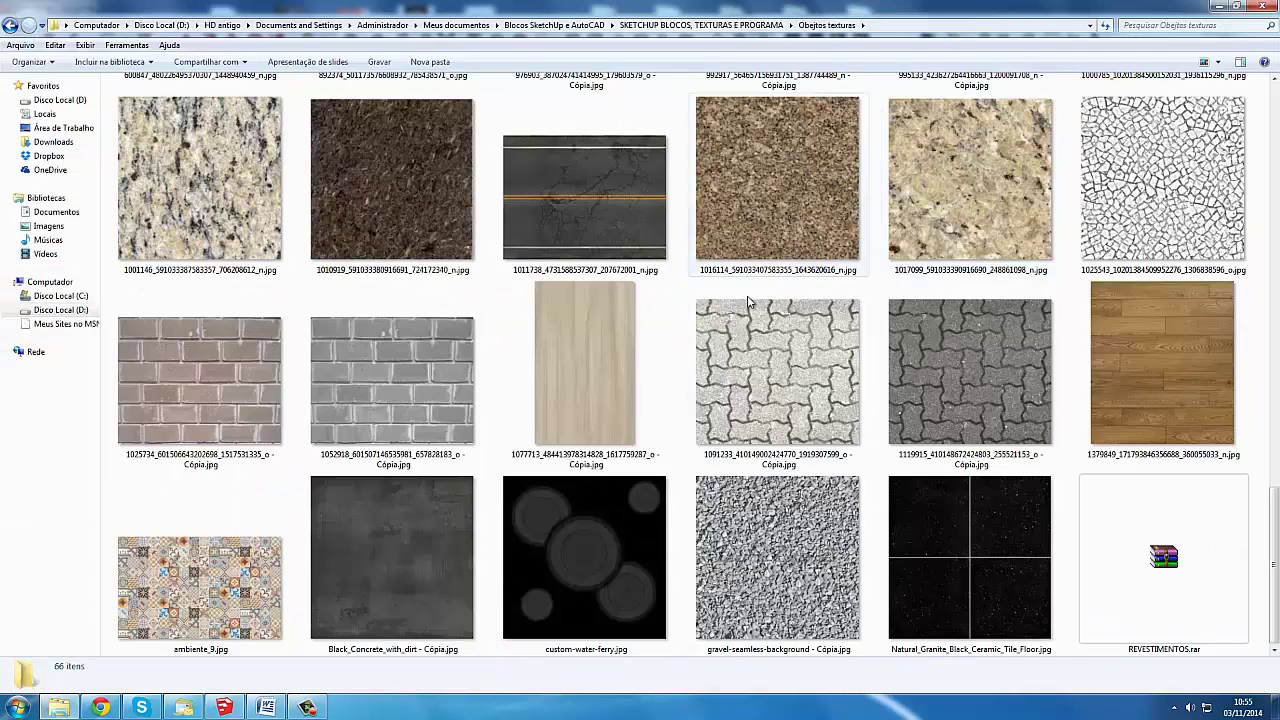
{"action": "scroll", "coordinate": [651, 409], "scroll_direction": "up", "scroll_amount": 5}
{"action": "scroll", "coordinate": [610, 414], "scroll_direction": "up", "scroll_amount": 3}
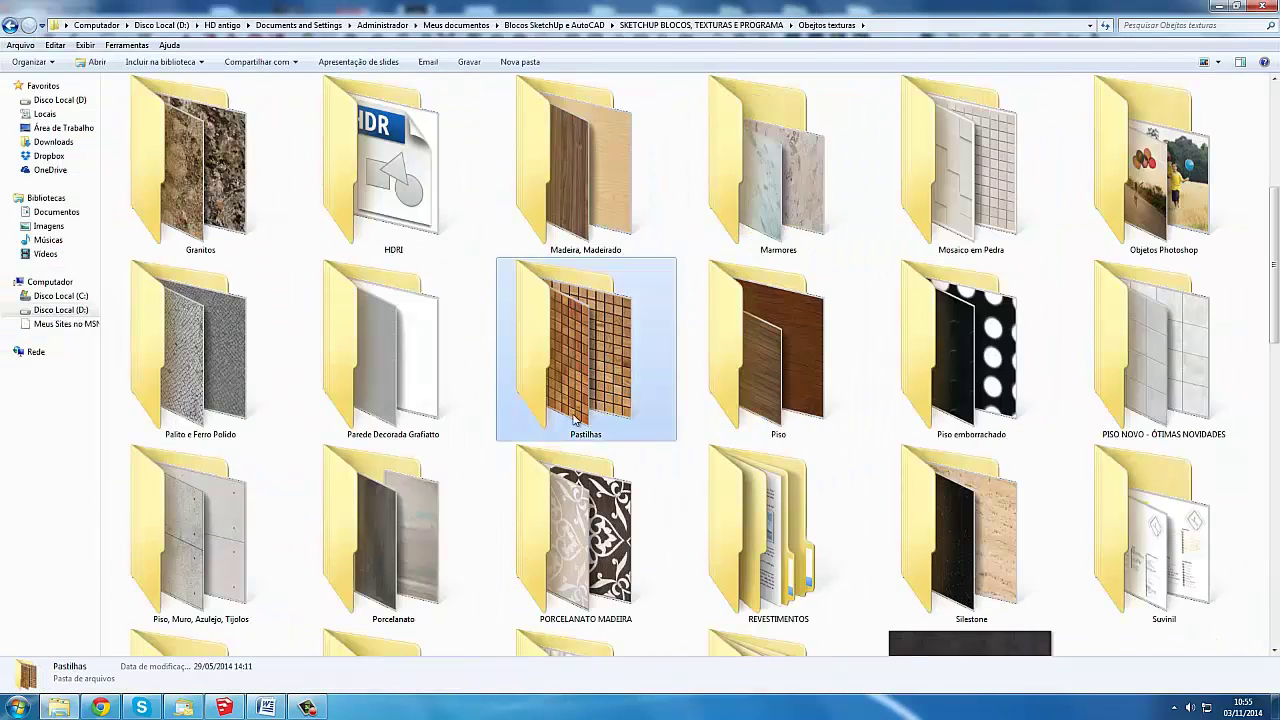
{"action": "scroll", "coordinate": [268, 376], "scroll_direction": "up", "scroll_amount": 3}
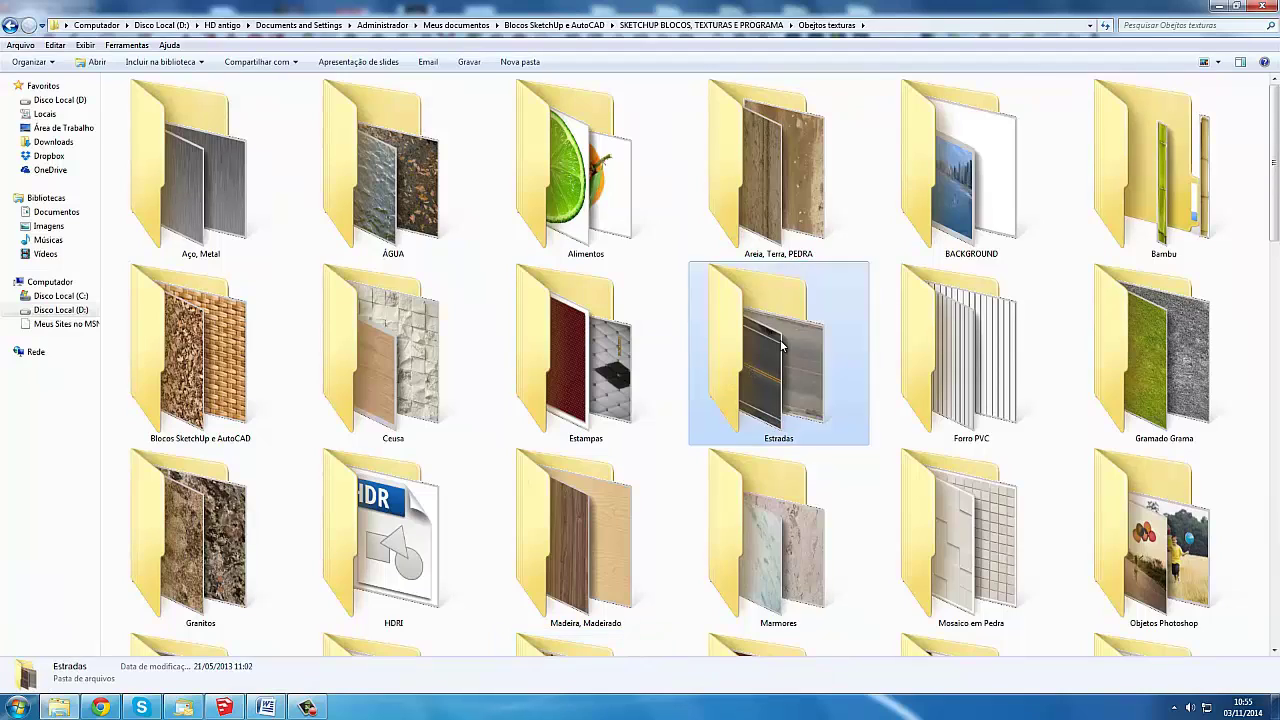
{"action": "scroll", "coordinate": [706, 400], "scroll_direction": "down", "scroll_amount": 5}
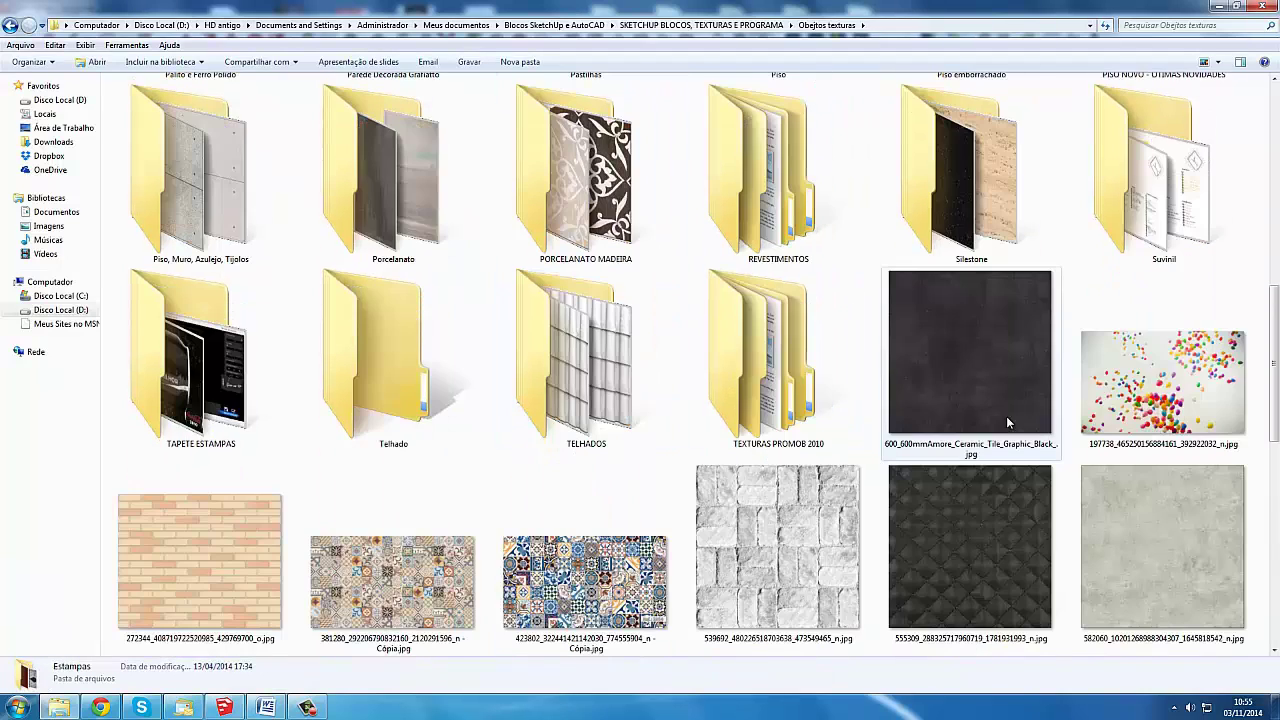
{"action": "scroll", "coordinate": [603, 437], "scroll_direction": "down", "scroll_amount": 3}
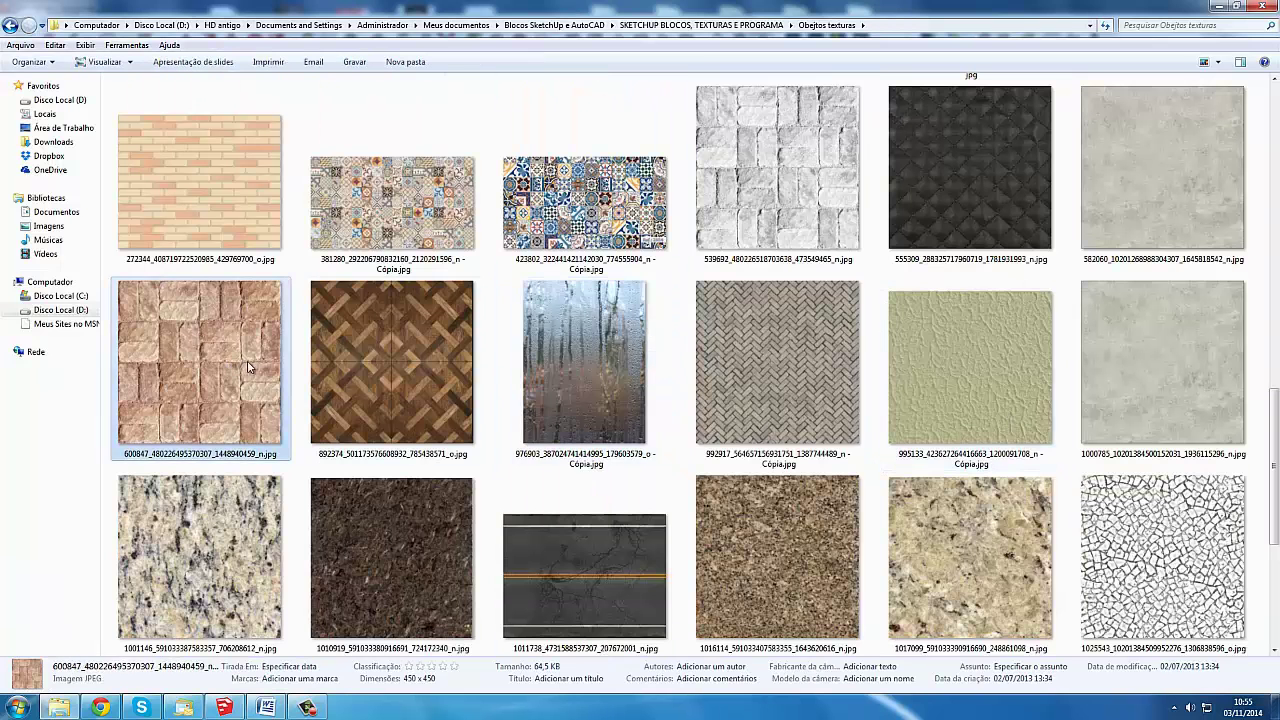
{"action": "scroll", "coordinate": [347, 410], "scroll_direction": "down", "scroll_amount": 3}
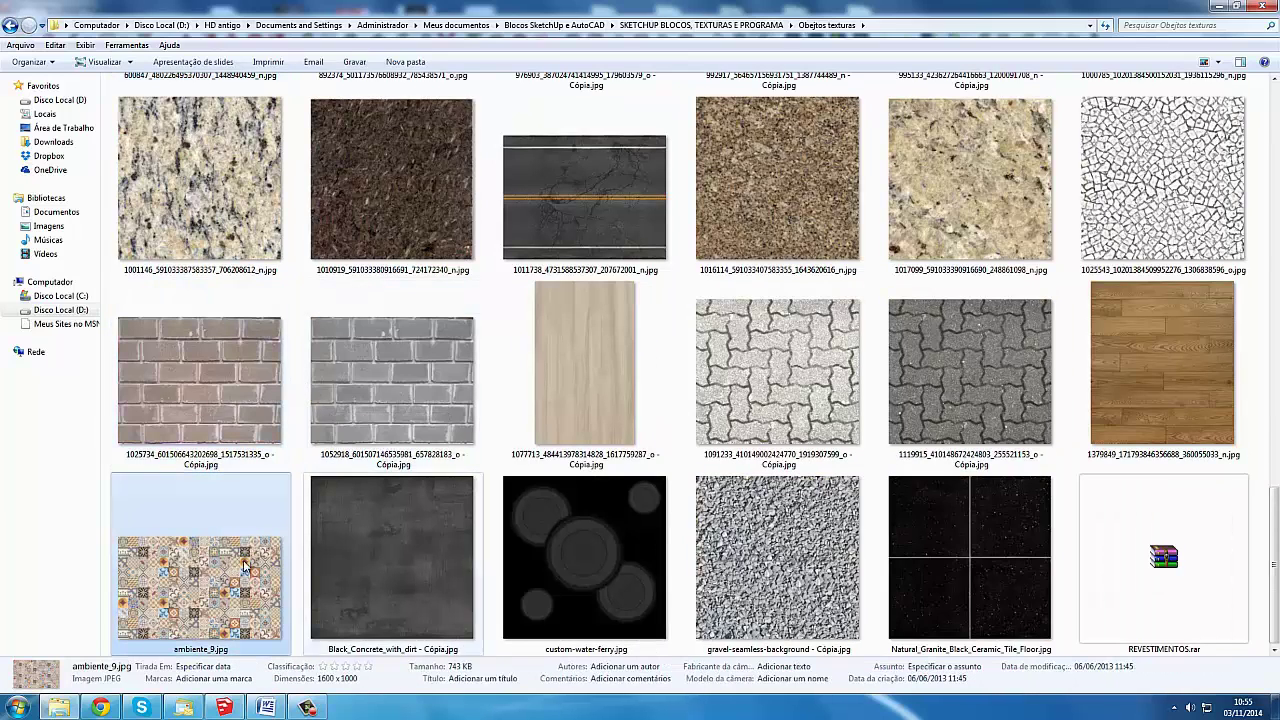
Step: Drop ambiente_9.jpg onto the rectangle and start enlarging it from its corner
{"action": "mouse_move", "coordinate": [212, 587]}
{"action": "left_mouse_down"}
{"action": "mouse_move", "coordinate": [231, 710]}
{"action": "mouse_move", "coordinate": [451, 534]}
{"action": "left_mouse_up"}
{"action": "left_click", "coordinate": [457, 540]}
{"action": "key", "text": "s"}
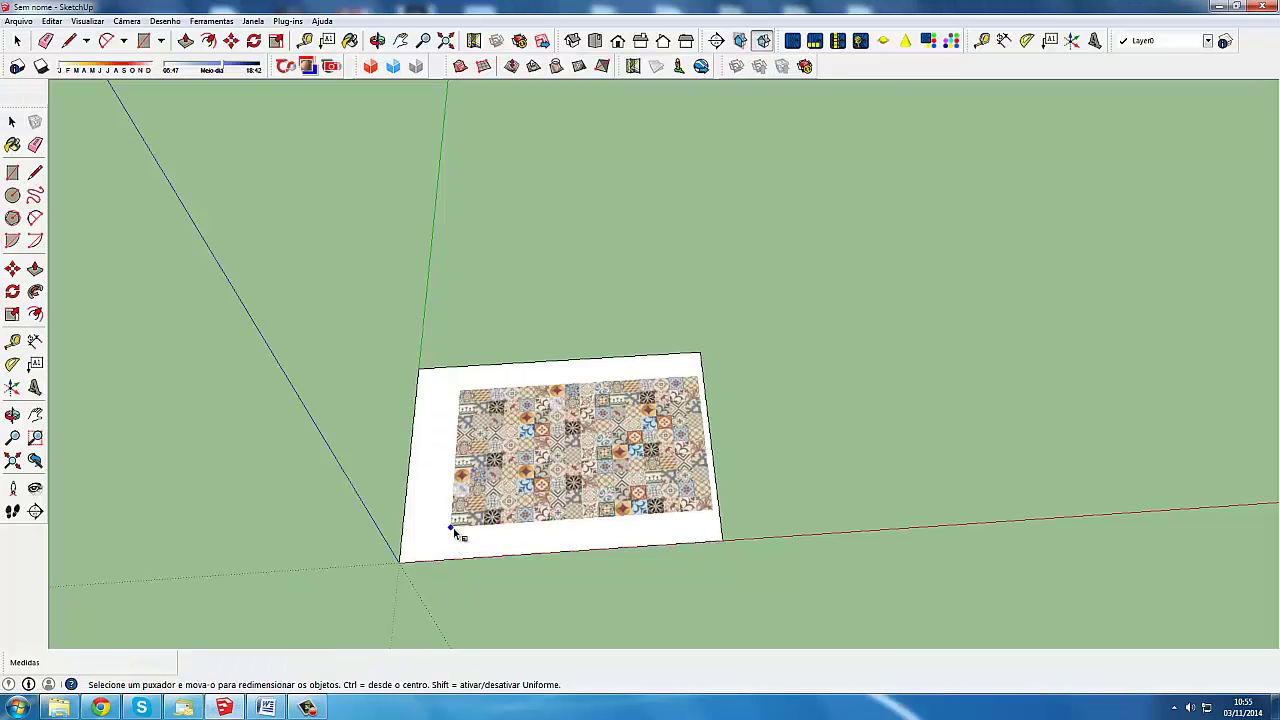
{"action": "scroll", "coordinate": [455, 532], "scroll_direction": "up", "scroll_amount": 2}
{"action": "left_click_drag", "start_coordinate": [432, 538], "coordinate": [388, 566]}
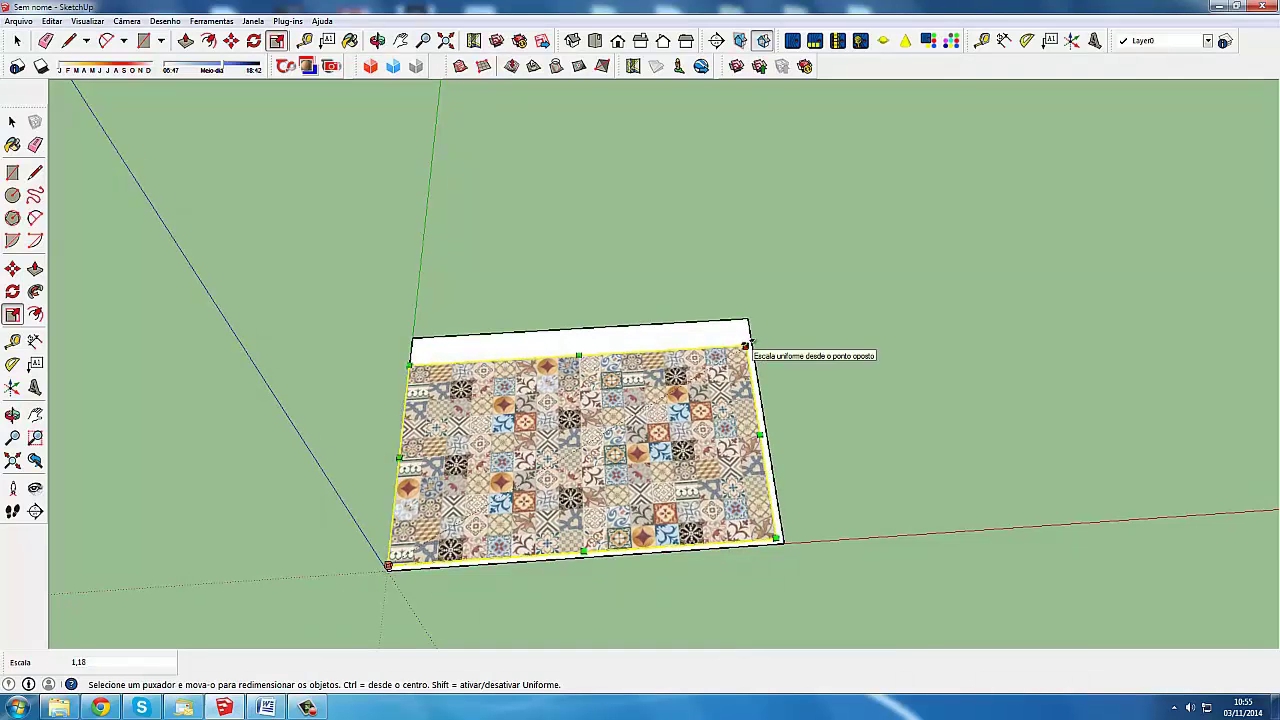
Step: Stretch the tile image to the rectangle's far and near edges so it covers the face
{"action": "left_click_drag", "start_coordinate": [755, 341], "coordinate": [752, 338]}
{"action": "left_click_drag", "start_coordinate": [579, 347], "coordinate": [584, 327]}
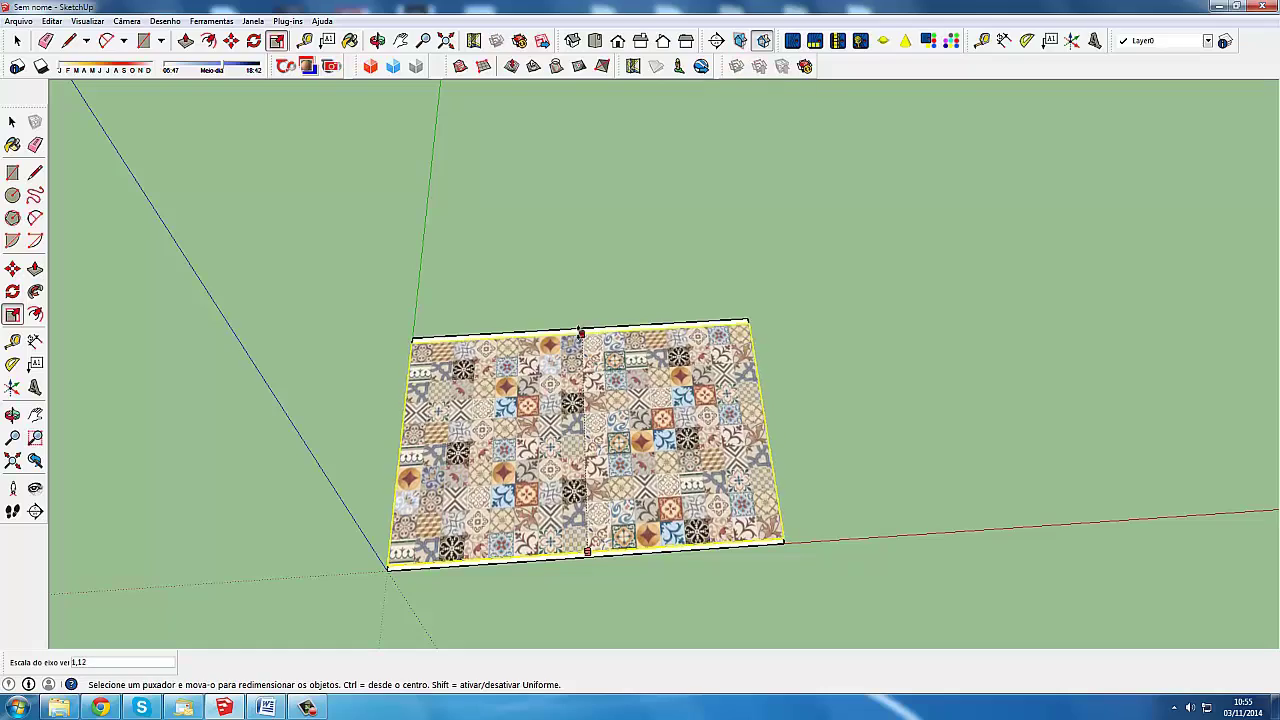
{"action": "middle_click_drag", "start_coordinate": [584, 330], "coordinate": [634, 598]}
{"action": "scroll", "coordinate": [634, 598], "scroll_direction": "up", "scroll_amount": 3}
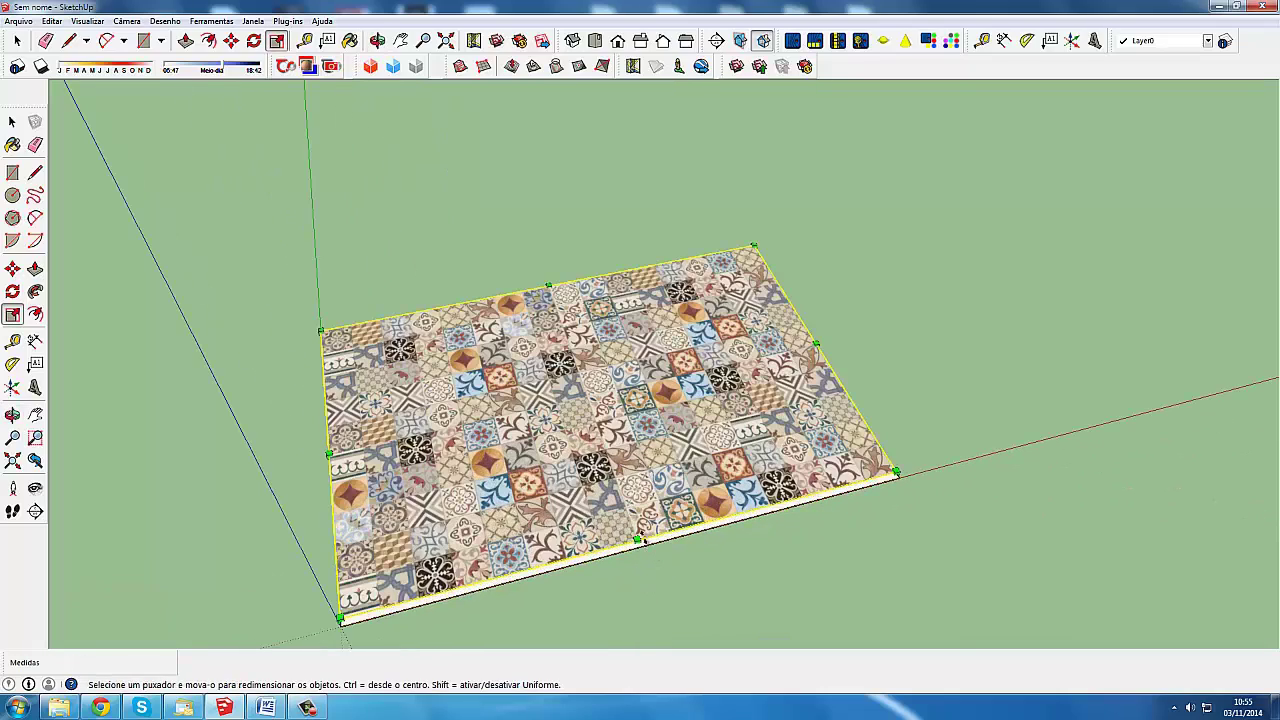
{"action": "left_click_drag", "start_coordinate": [640, 546], "coordinate": [622, 567]}
{"action": "scroll", "coordinate": [622, 567], "scroll_direction": "down", "scroll_amount": 3}
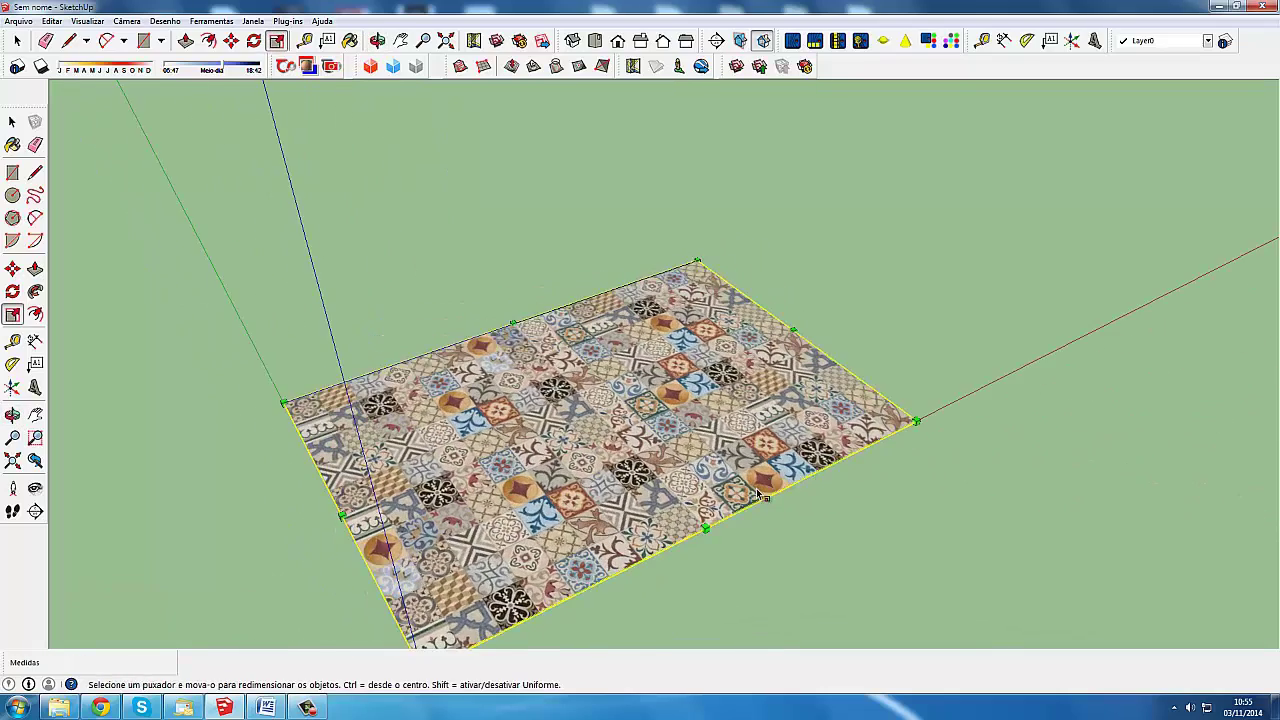
{"action": "scroll", "coordinate": [622, 567], "scroll_direction": "down", "scroll_amount": 2}
{"action": "mouse_move", "coordinate": [622, 567]}
{"action": "middle_mouse_down"}
{"action": "mouse_move", "coordinate": [743, 386]}
{"action": "mouse_move", "coordinate": [490, 580]}
{"action": "mouse_move", "coordinate": [148, 132]}
{"action": "middle_mouse_up"}
Step: Finish scaling, deselect the tile image, and inspect the tiled rectangle from around it
{"action": "key", "text": "s"}
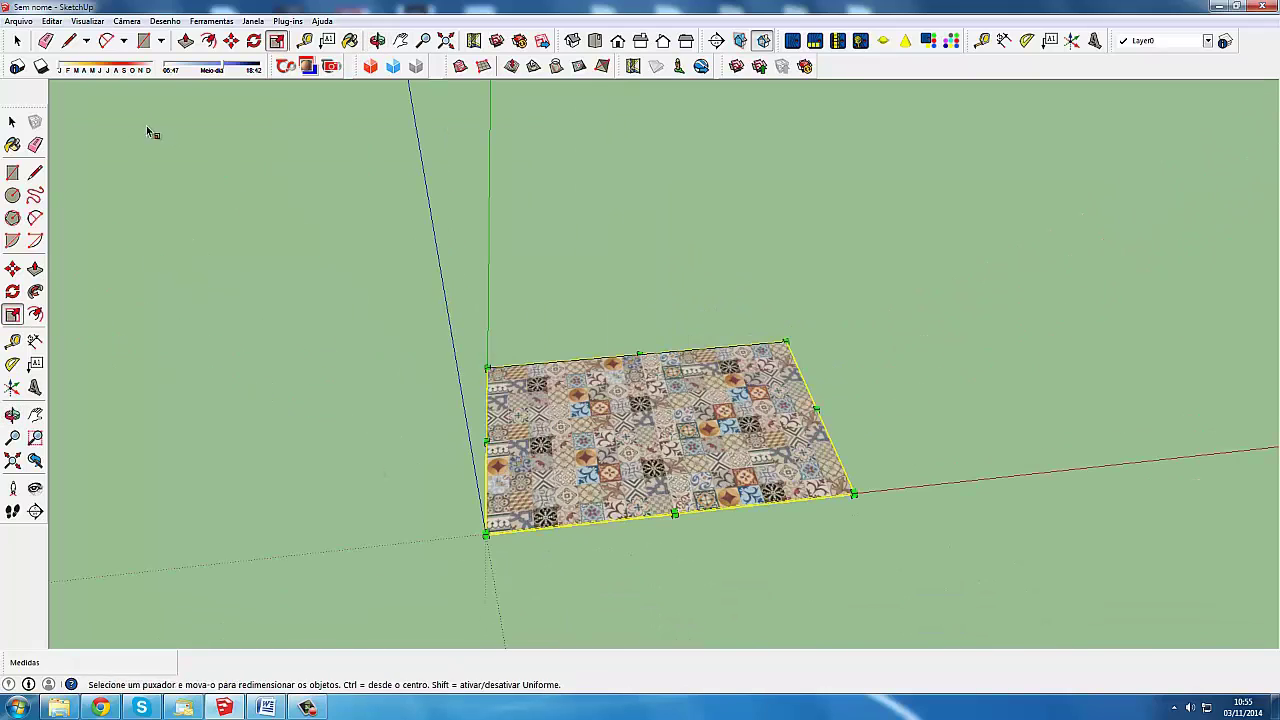
{"action": "left_click", "coordinate": [17, 40]}
{"action": "left_click", "coordinate": [537, 300]}
{"action": "middle_click_drag", "start_coordinate": [537, 300], "coordinate": [650, 420]}
{"action": "scroll", "coordinate": [650, 420], "scroll_direction": "up", "scroll_amount": 2}
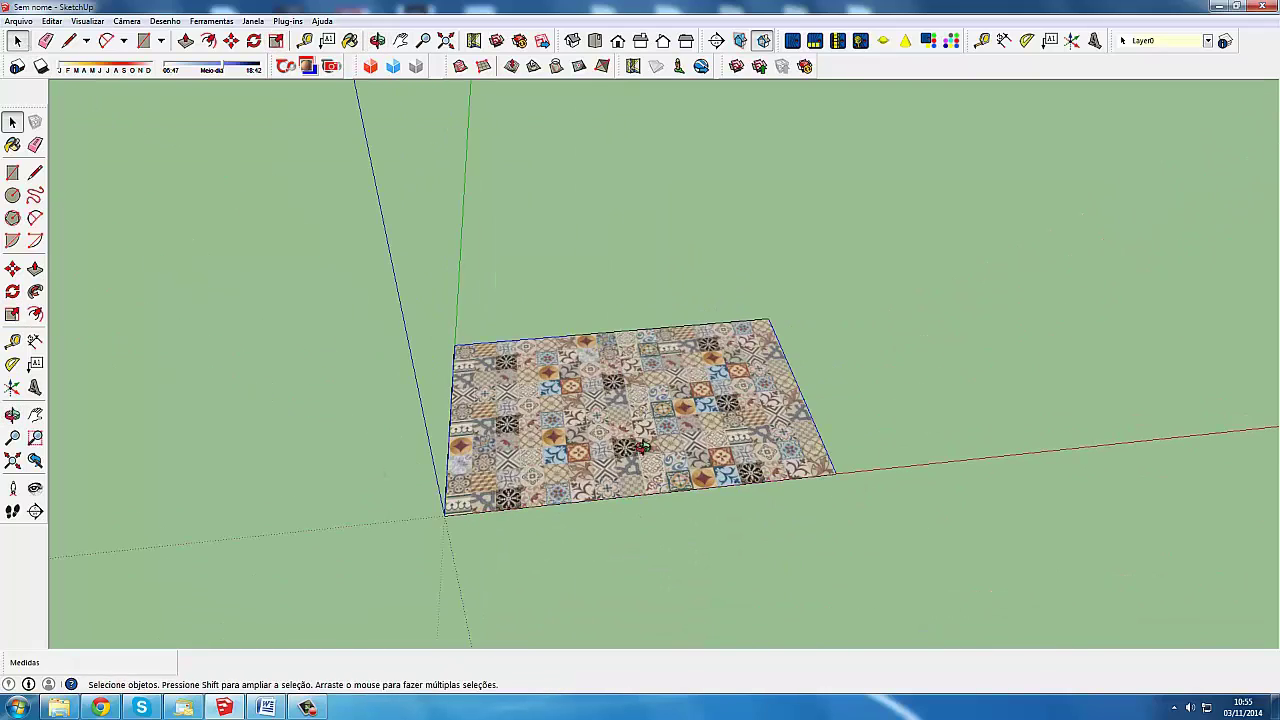
{"action": "scroll", "coordinate": [658, 415], "scroll_direction": "up", "scroll_amount": 2}
{"action": "scroll", "coordinate": [672, 375], "scroll_direction": "up", "scroll_amount": 1}
{"action": "scroll", "coordinate": [672, 375], "scroll_direction": "down", "scroll_amount": 1}
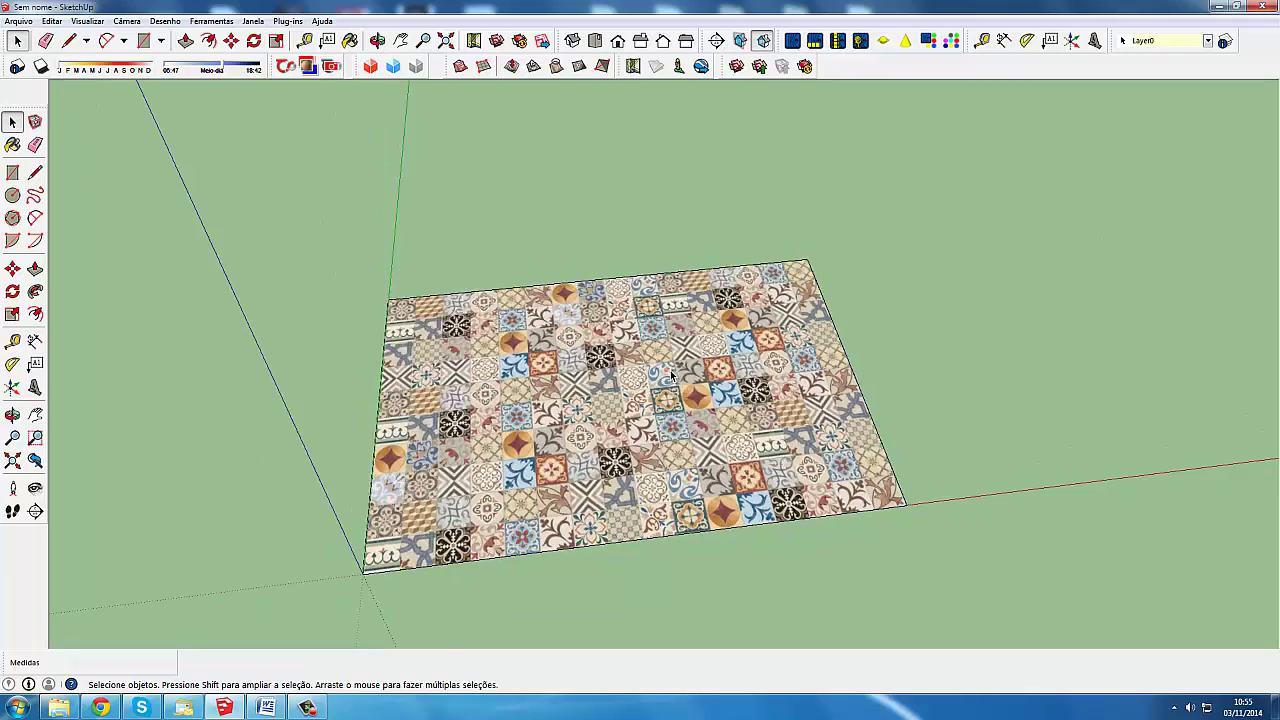
{"action": "scroll", "coordinate": [673, 385], "scroll_direction": "down", "scroll_amount": 1}
{"action": "scroll", "coordinate": [674, 395], "scroll_direction": "up", "scroll_amount": 1}
{"action": "scroll", "coordinate": [675, 411], "scroll_direction": "down", "scroll_amount": 2}
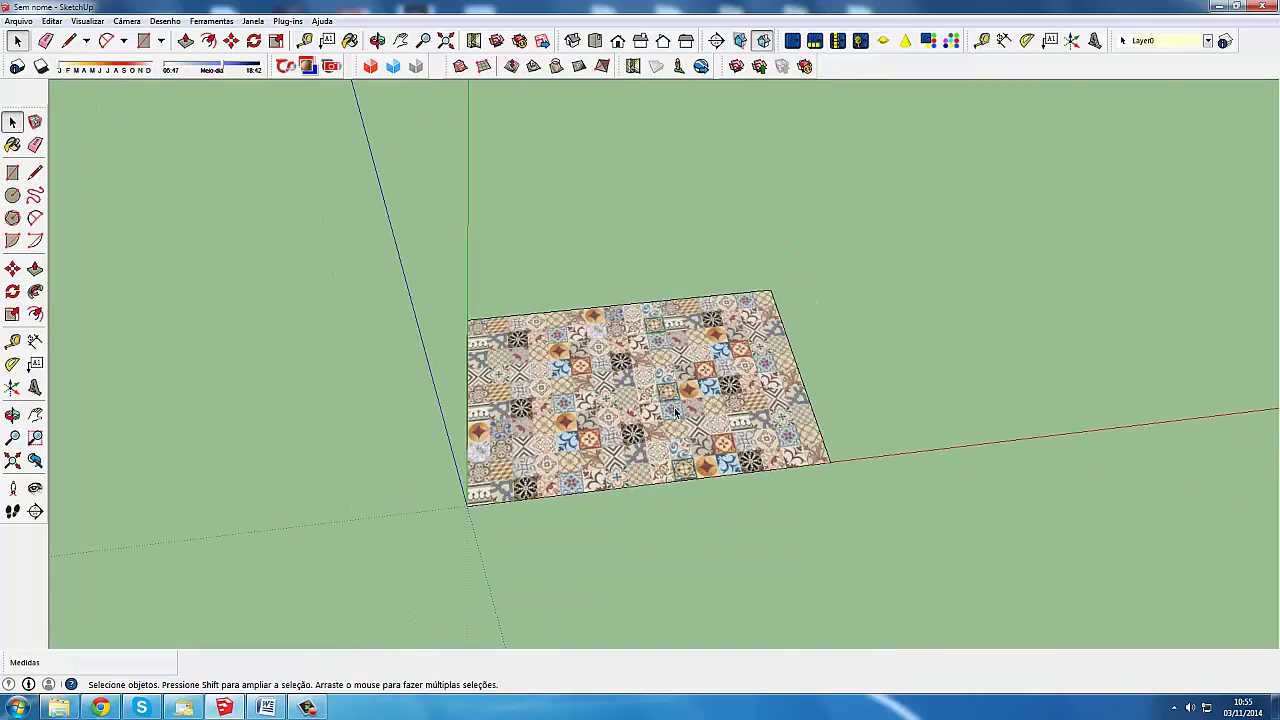
{"action": "scroll", "coordinate": [676, 411], "scroll_direction": "up", "scroll_amount": 1}
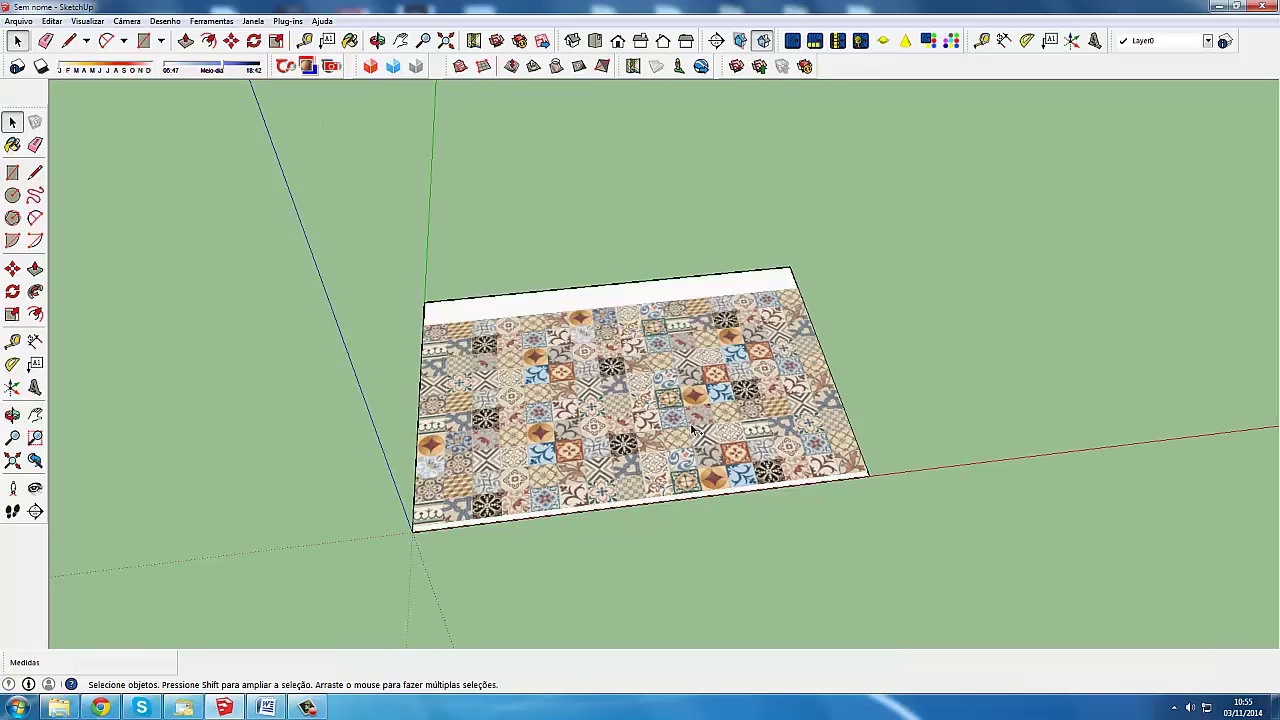
Step: Delete the placed tile image so the rectangle is a plain white face again
{"action": "left_click", "coordinate": [692, 428]}
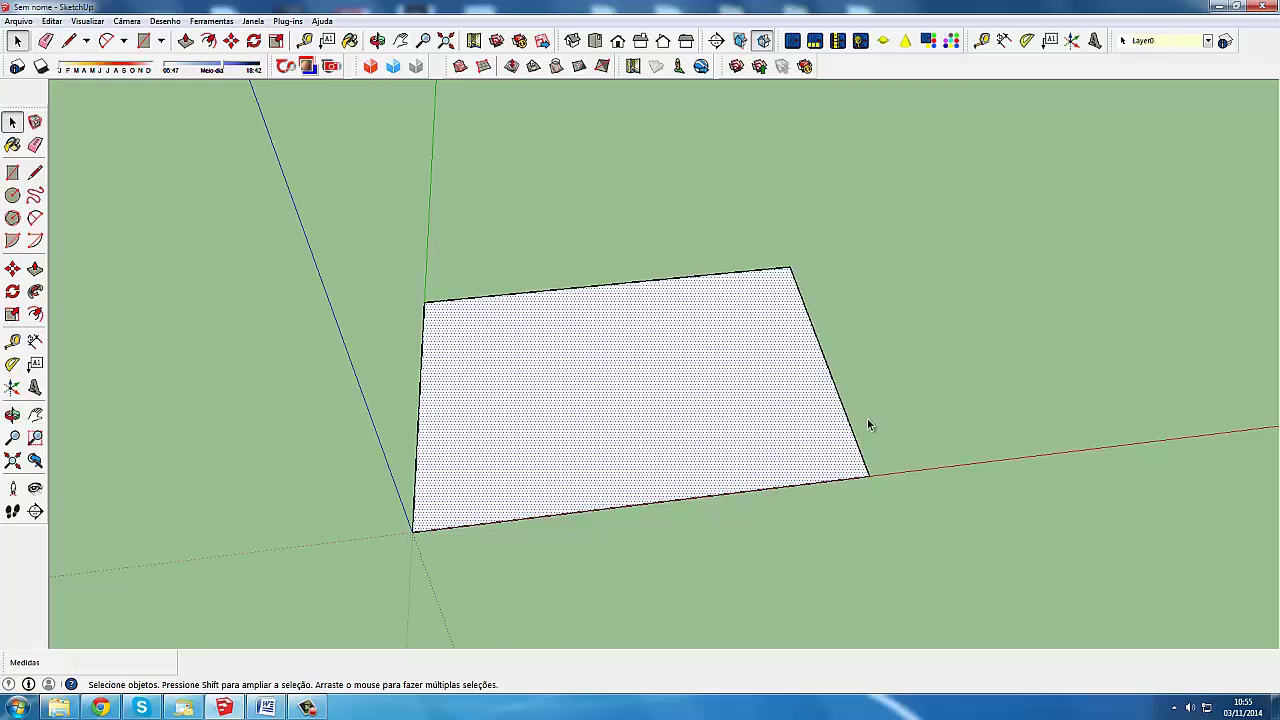
{"action": "mouse_move", "coordinate": [867, 425]}
{"action": "middle_mouse_down"}
{"action": "mouse_move", "coordinate": [451, 357]}
{"action": "mouse_move", "coordinate": [180, 217]}
{"action": "middle_mouse_up"}
{"action": "left_click", "coordinate": [420, 350]}
{"action": "left_click", "coordinate": [24, 22]}
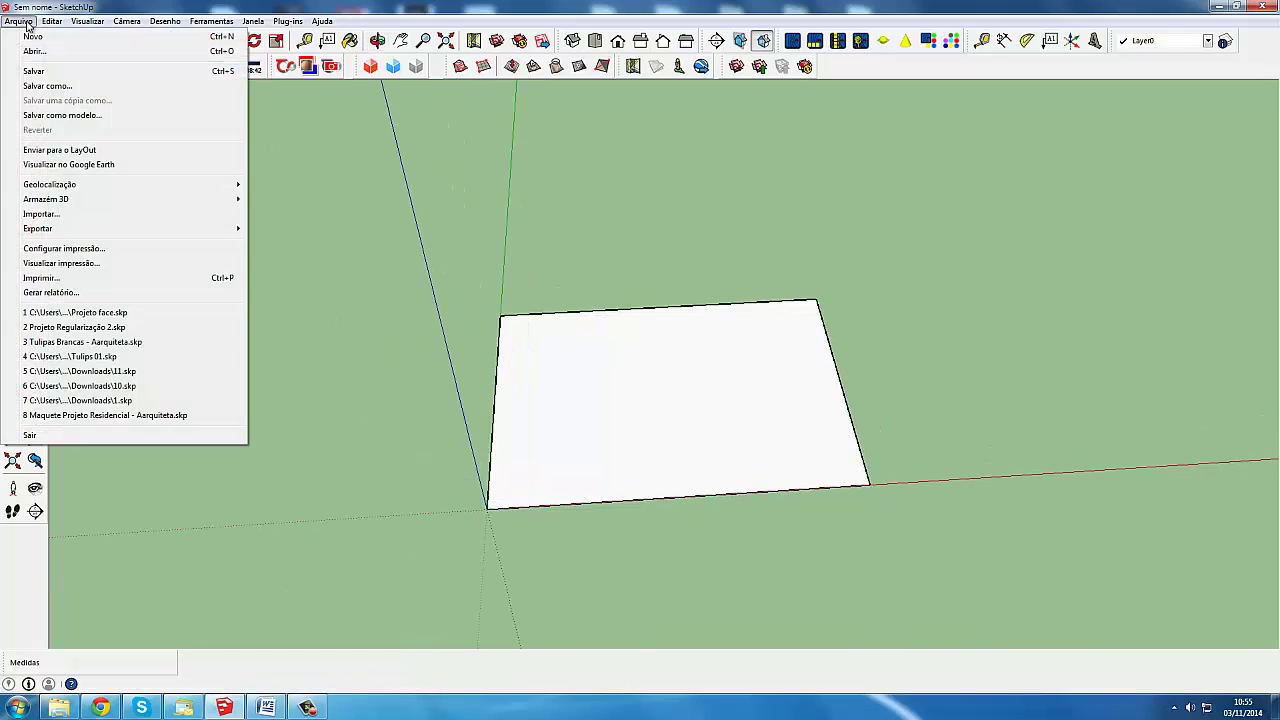
Step: Start a JPEG image import and navigate drive D to the Objetos texturas folder
{"action": "left_click", "coordinate": [83, 218]}
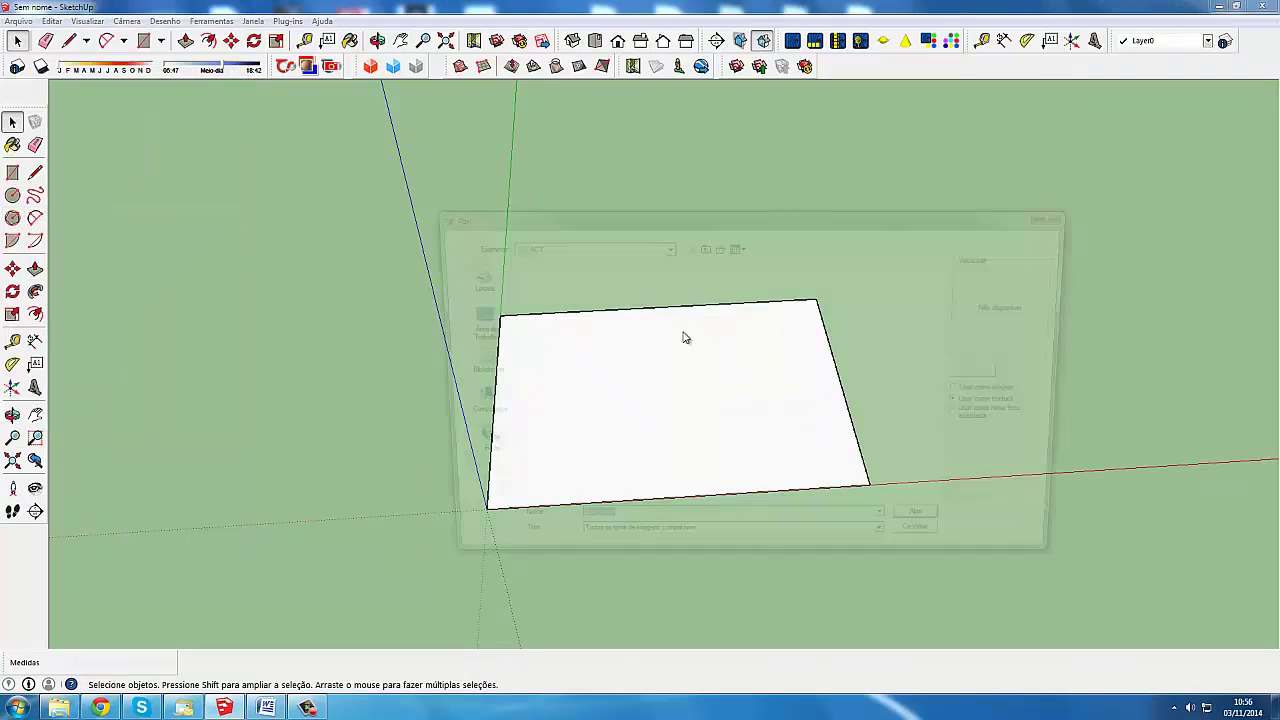
{"action": "left_click", "coordinate": [700, 552]}
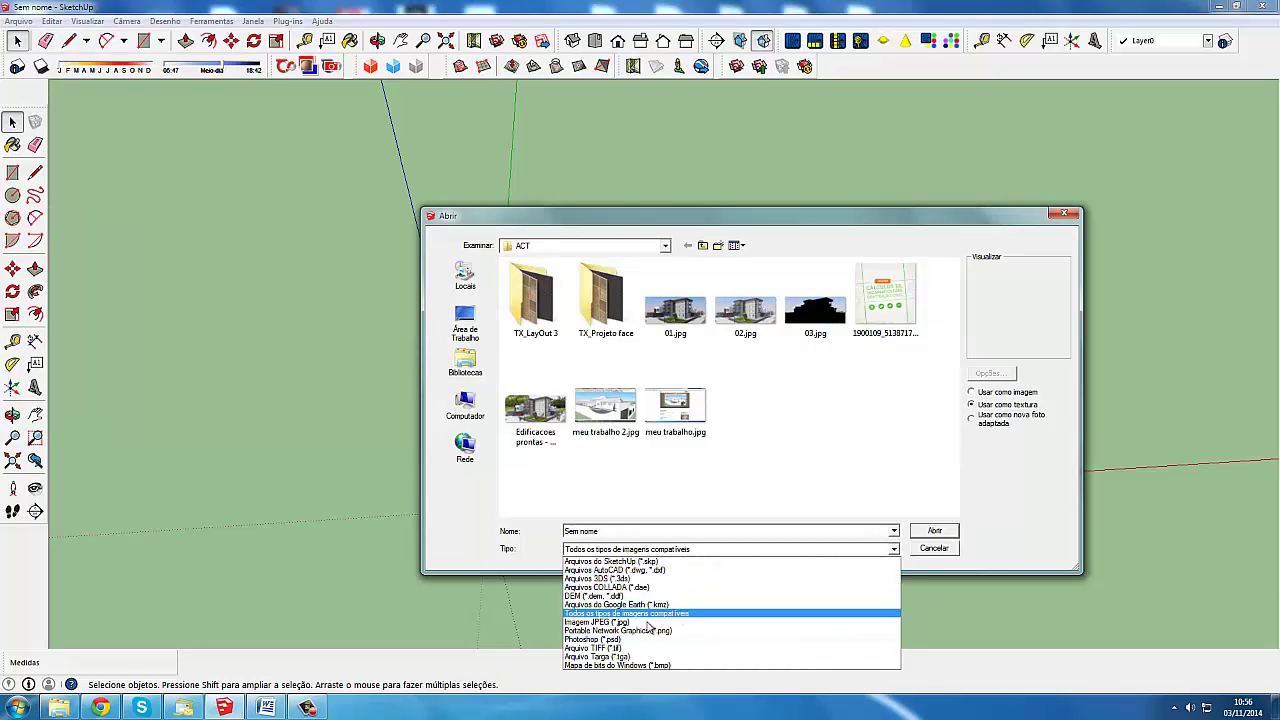
{"action": "left_click", "coordinate": [650, 622]}
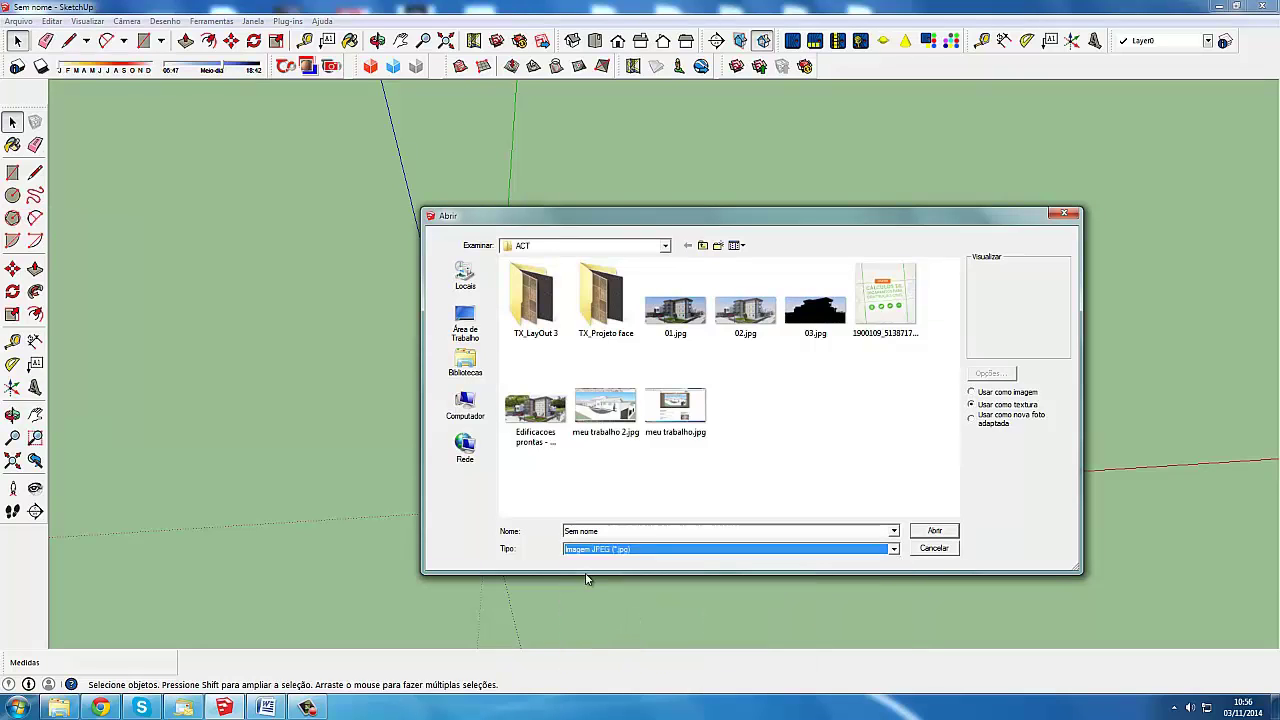
{"action": "left_click", "coordinate": [489, 410]}
{"action": "double_click", "coordinate": [691, 291]}
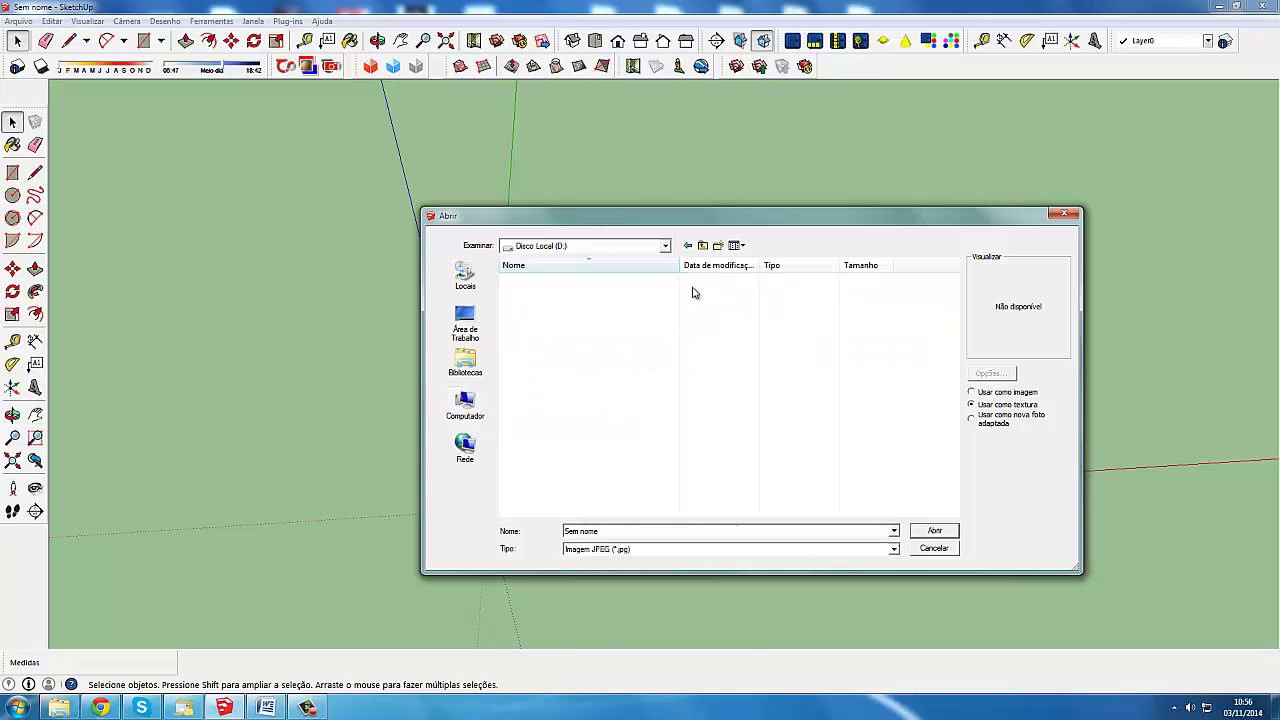
{"action": "double_click", "coordinate": [575, 292]}
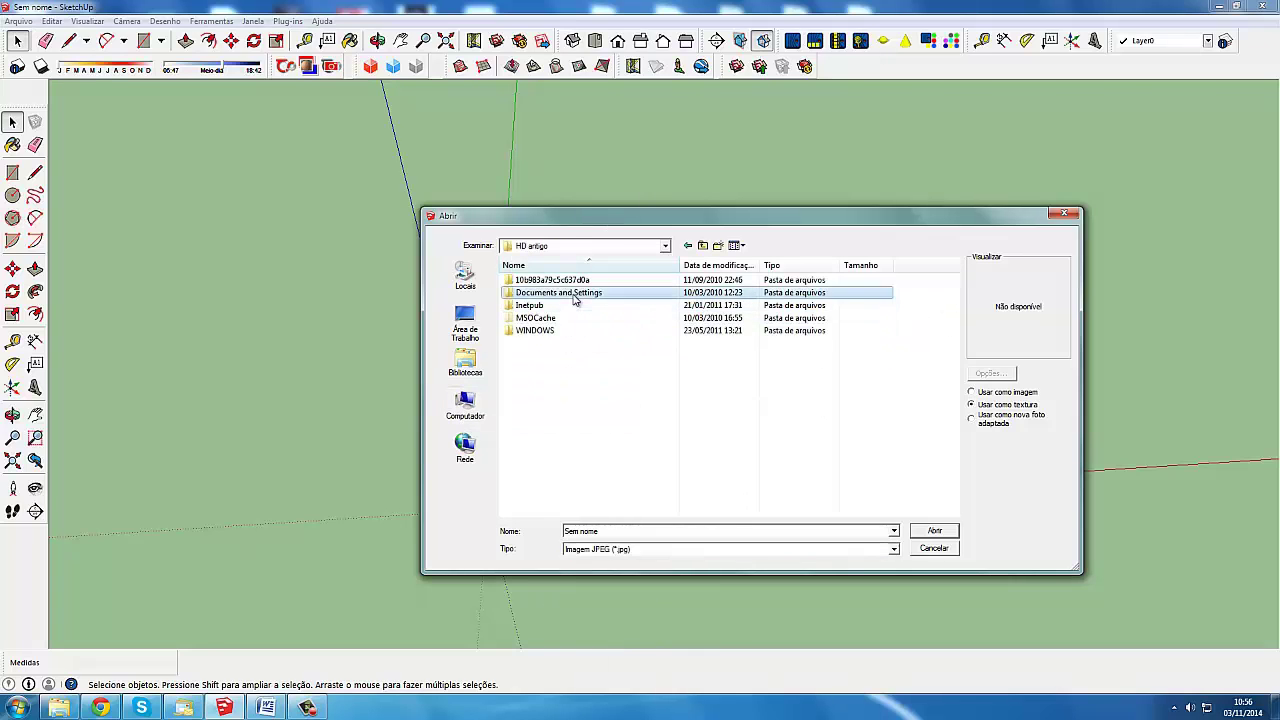
{"action": "double_click", "coordinate": [573, 305]}
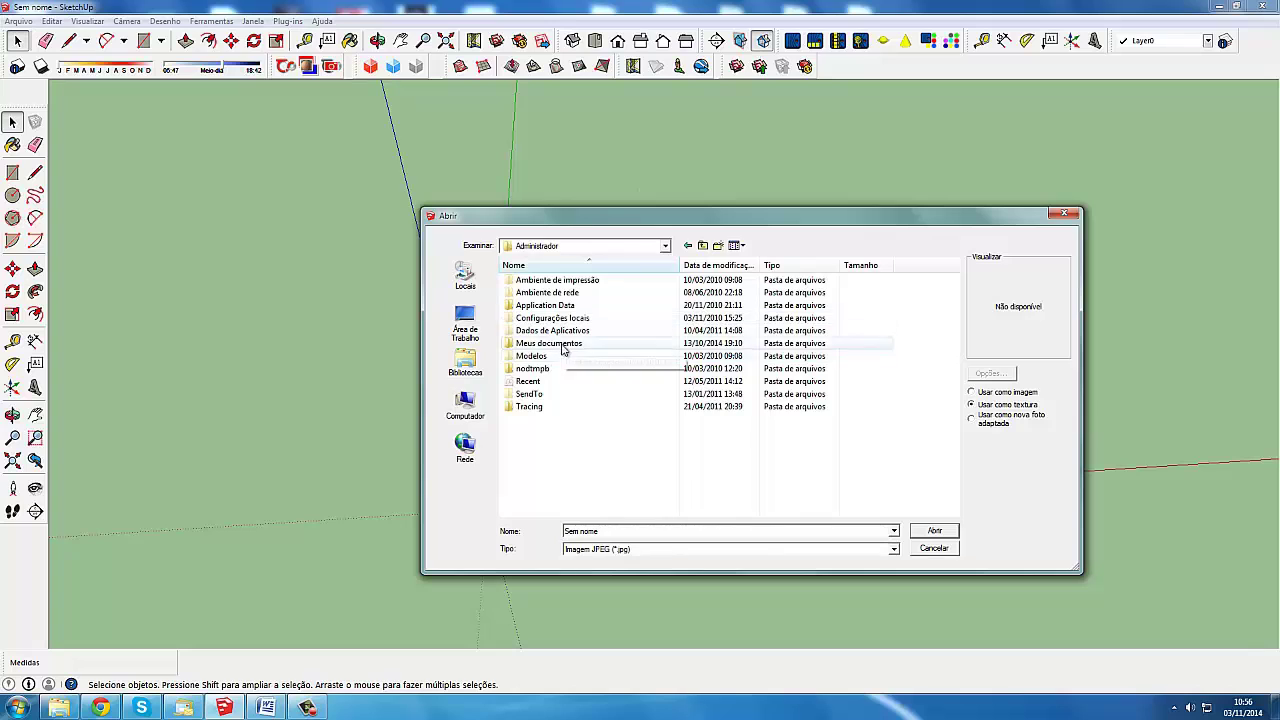
{"action": "double_click", "coordinate": [566, 344]}
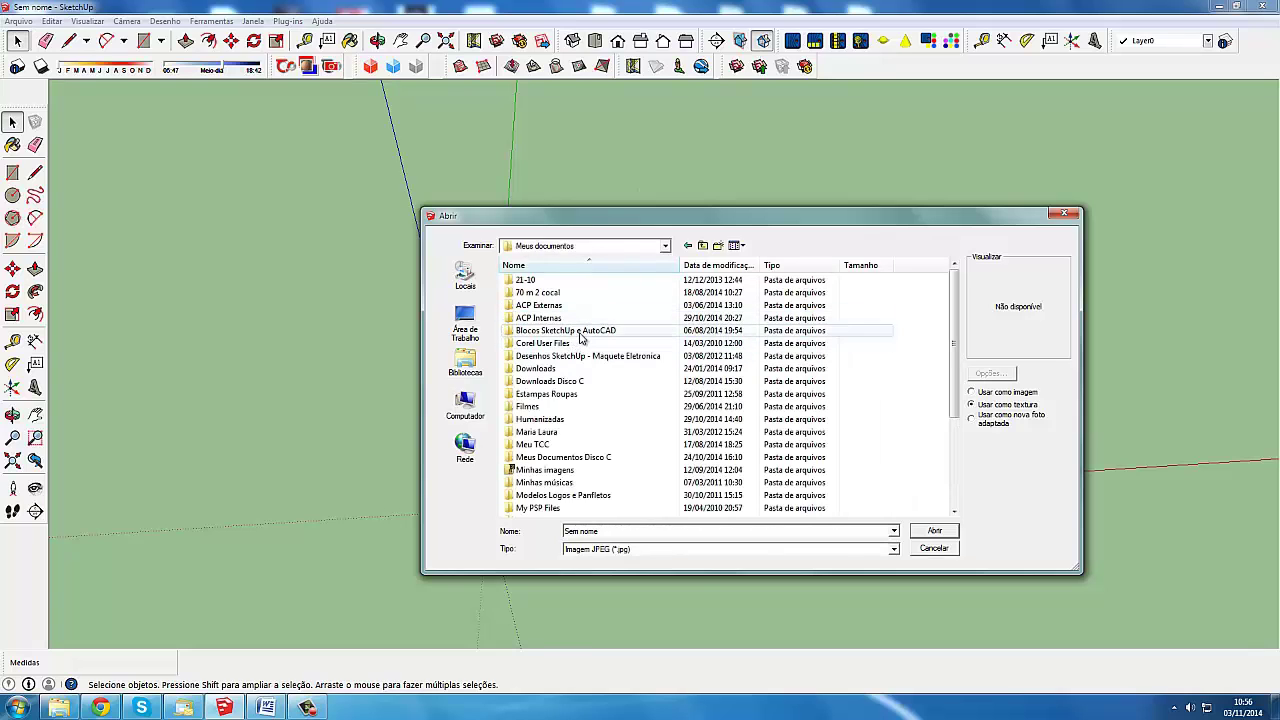
{"action": "double_click", "coordinate": [565, 331]}
{"action": "double_click", "coordinate": [600, 300]}
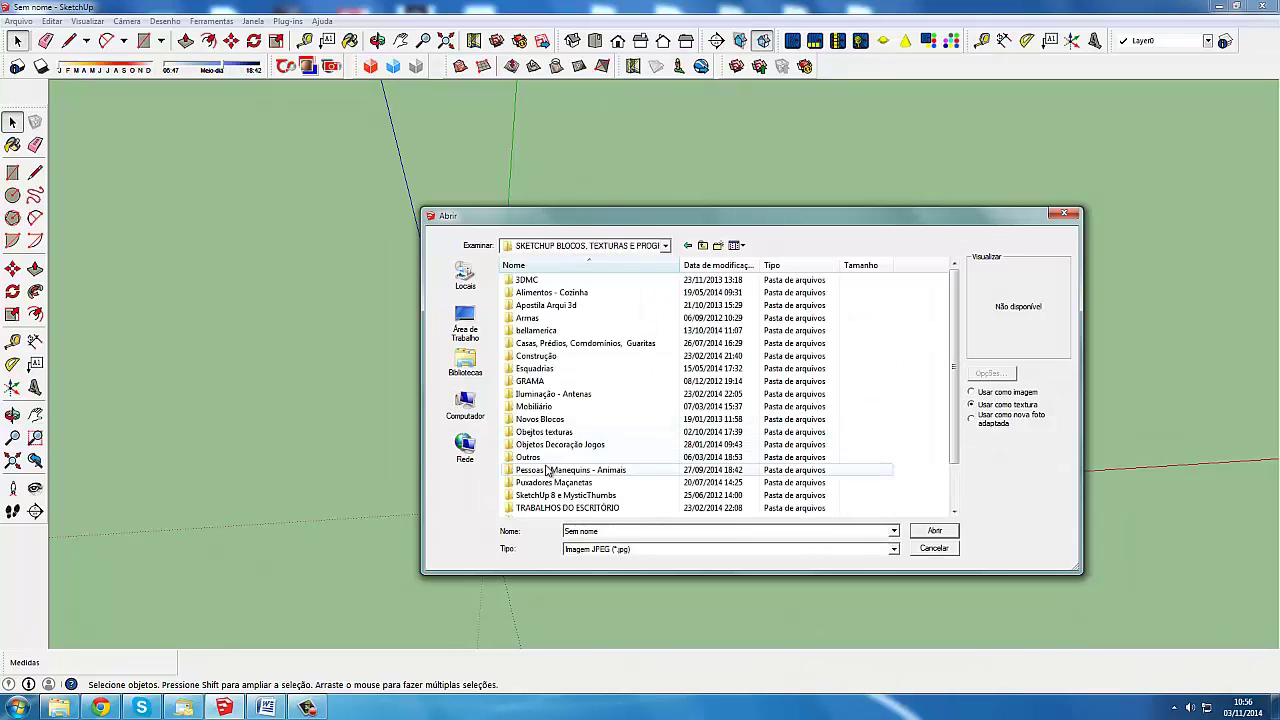
{"action": "double_click", "coordinate": [610, 431]}
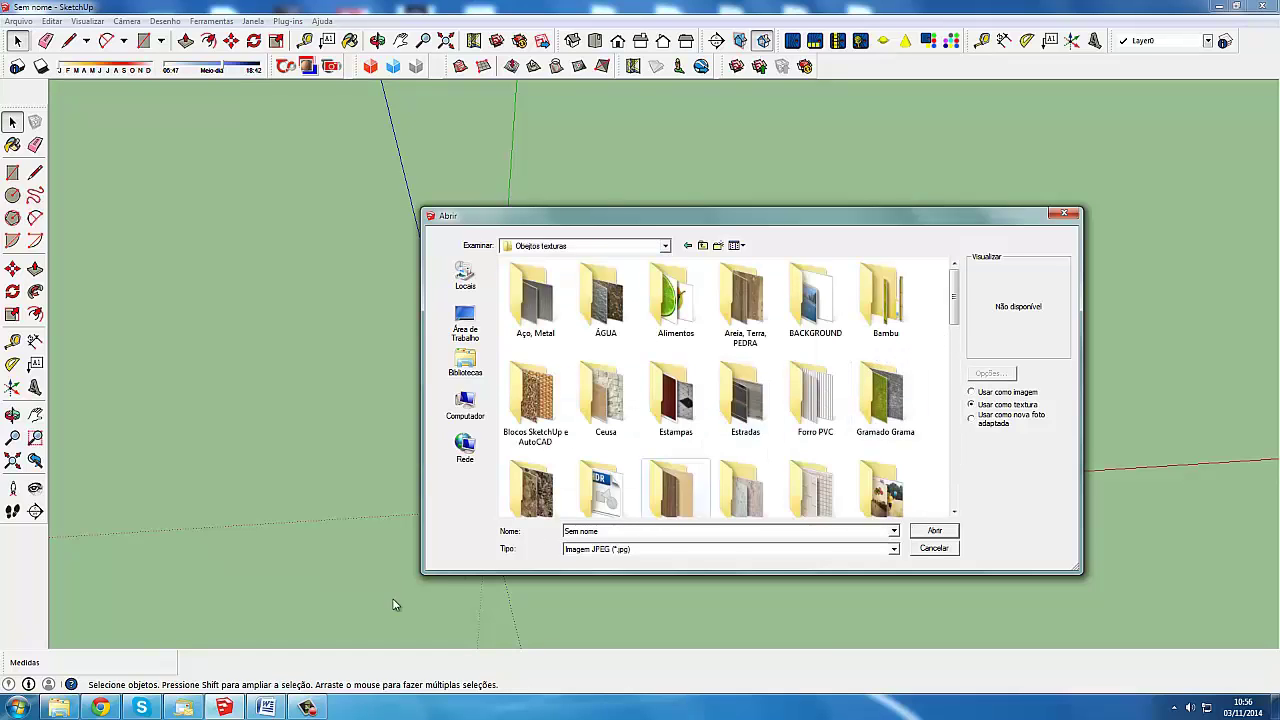
Step: Import the beige patterned tile JPG with 'Usar como textura' enabled
{"action": "left_click", "coordinate": [62, 707]}
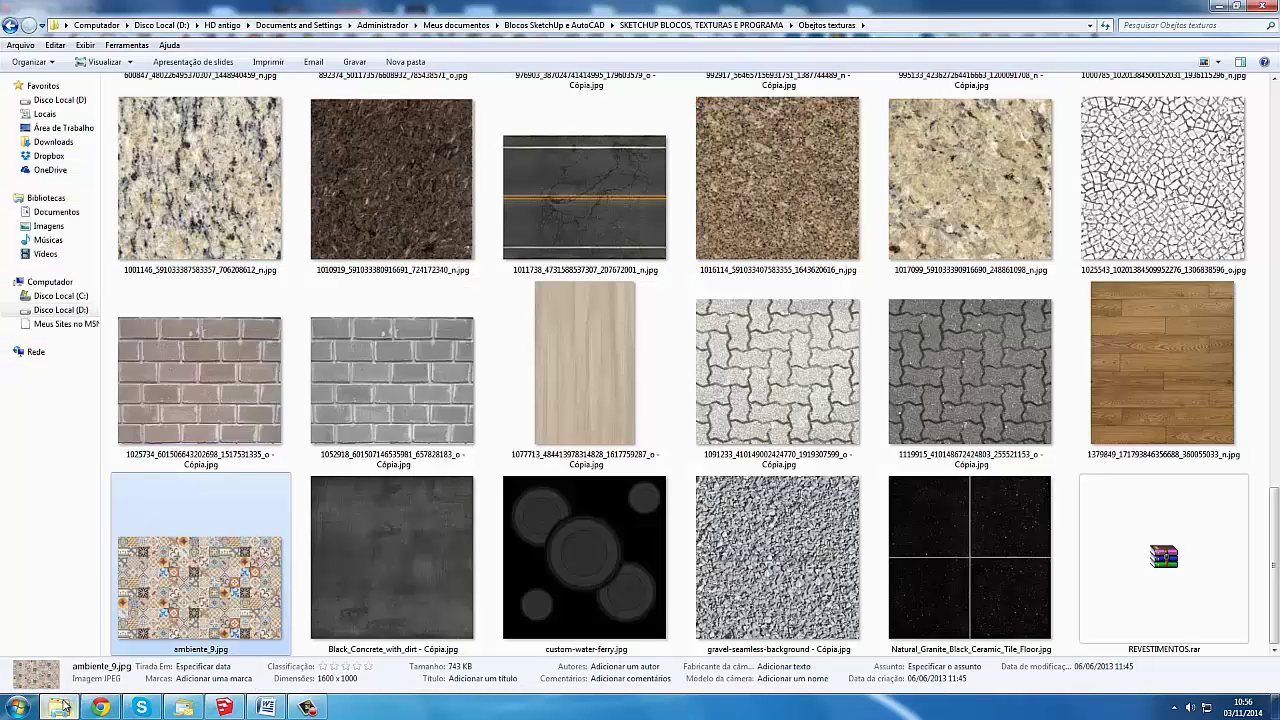
{"action": "left_click", "coordinate": [62, 707]}
{"action": "left_click_drag", "start_coordinate": [956, 318], "coordinate": [957, 436]}
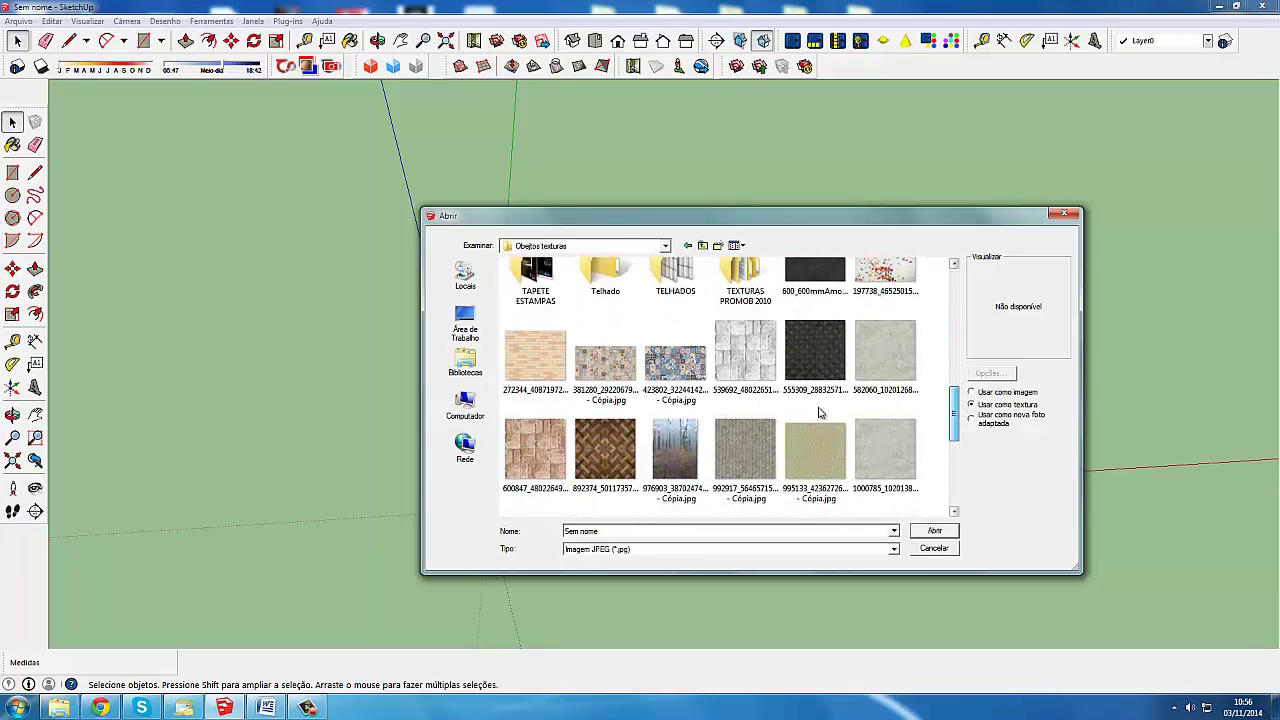
{"action": "left_click", "coordinate": [605, 377]}
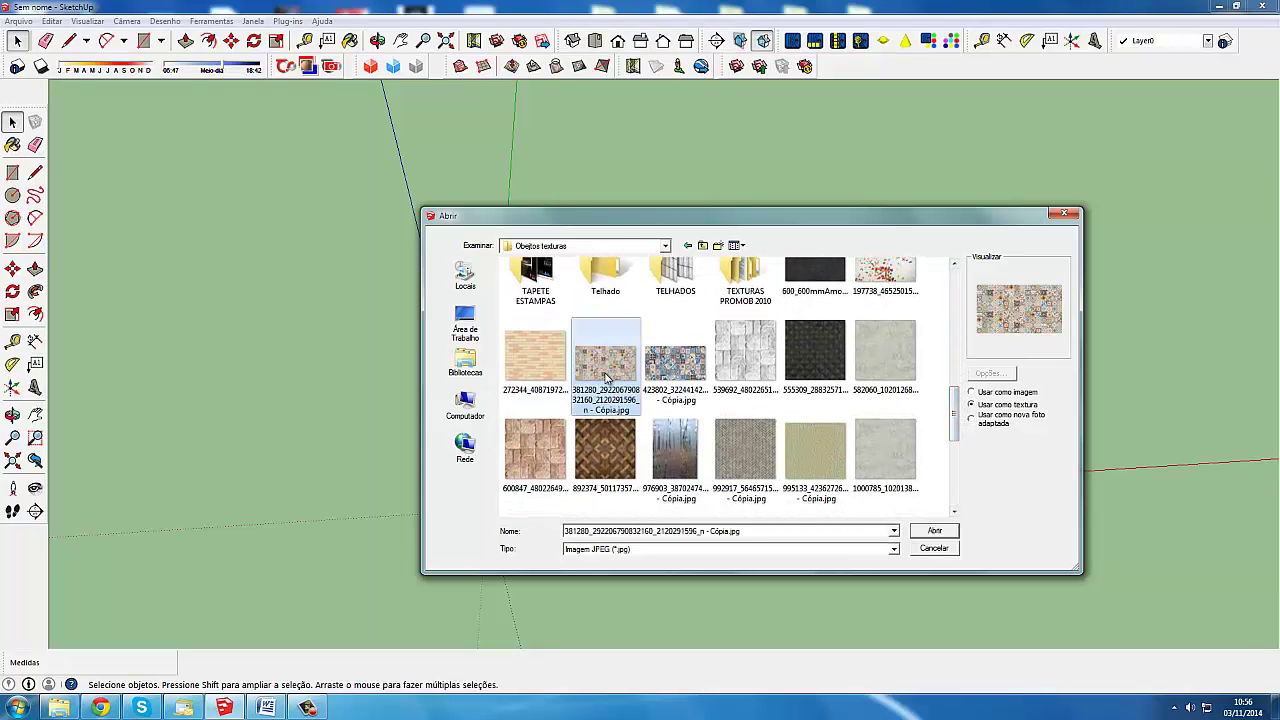
{"action": "left_click", "coordinate": [998, 401]}
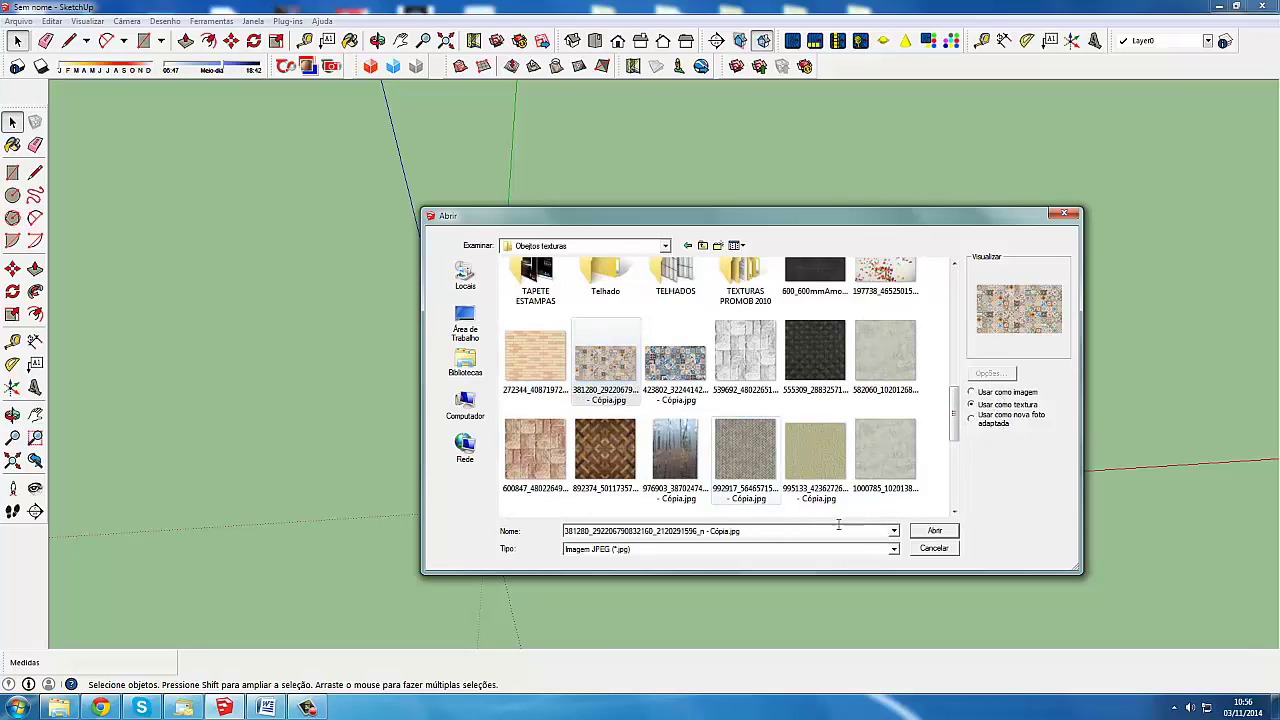
{"action": "left_click", "coordinate": [933, 532]}
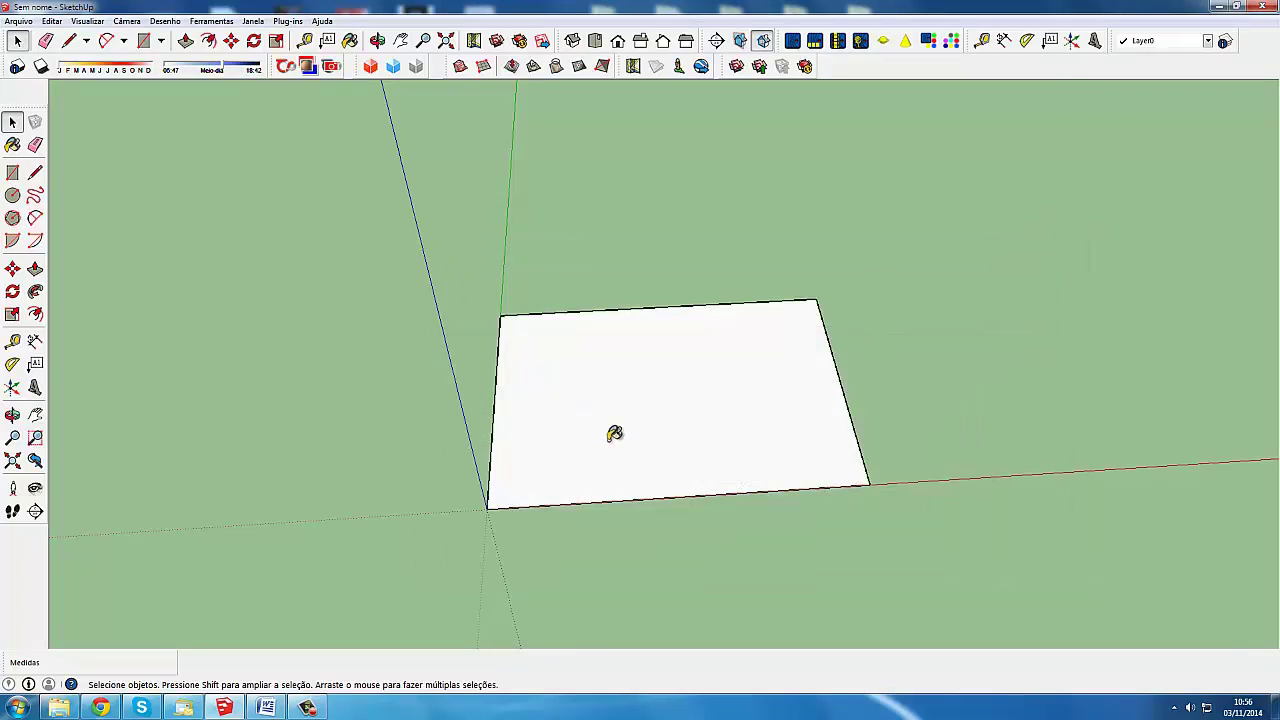
Step: Anchor the tile texture at the rectangle's corner and size it to repeat across the face
{"action": "left_click", "coordinate": [499, 316]}
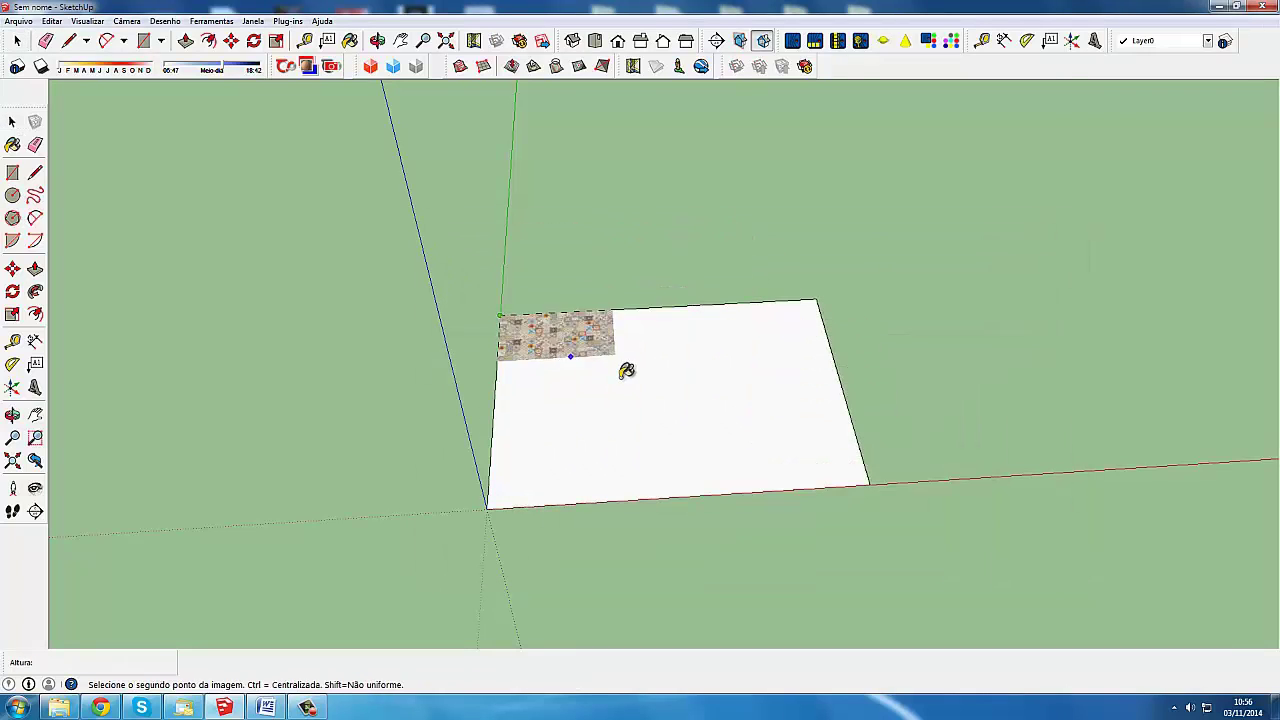
{"action": "left_click", "coordinate": [691, 409]}
{"action": "left_click", "coordinate": [691, 409]}
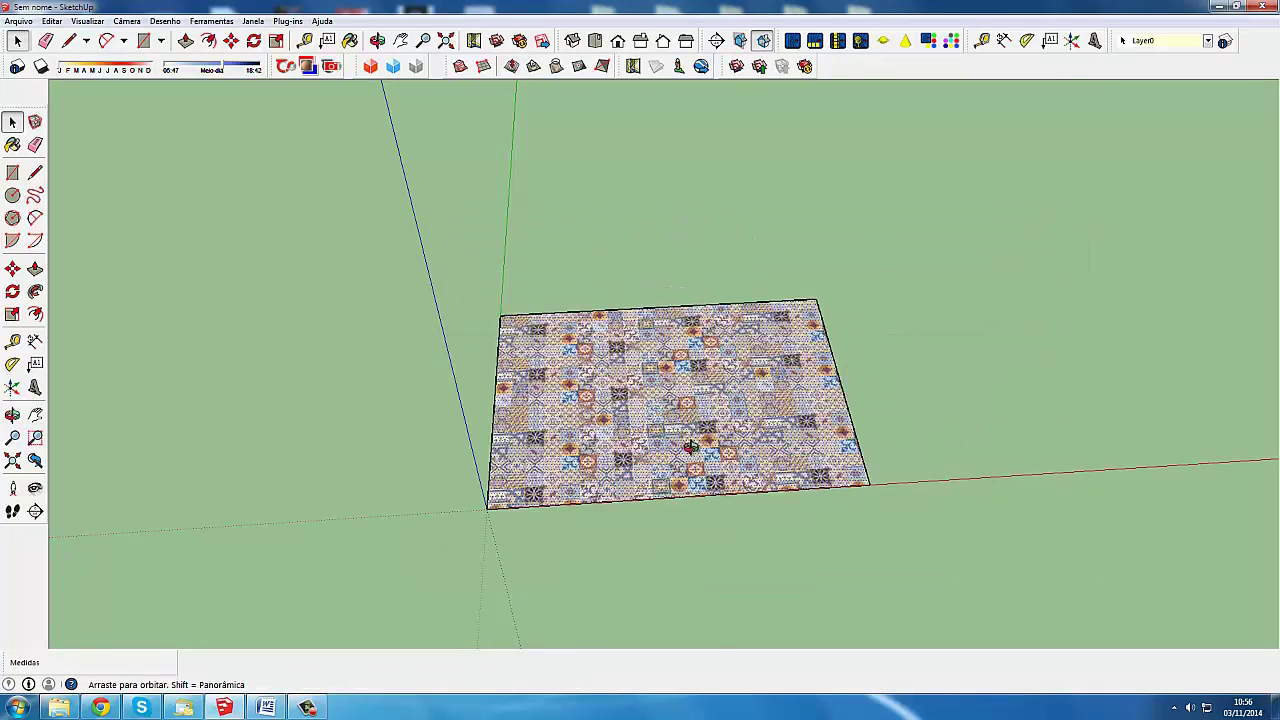
{"action": "middle_click_drag", "start_coordinate": [691, 409], "coordinate": [423, 397]}
Step: Zoom in and out to inspect the repeating tile pattern on the rectangle
{"action": "scroll", "coordinate": [622, 432], "scroll_direction": "up", "scroll_amount": 3}
{"action": "scroll", "coordinate": [622, 432], "scroll_direction": "down", "scroll_amount": 3}
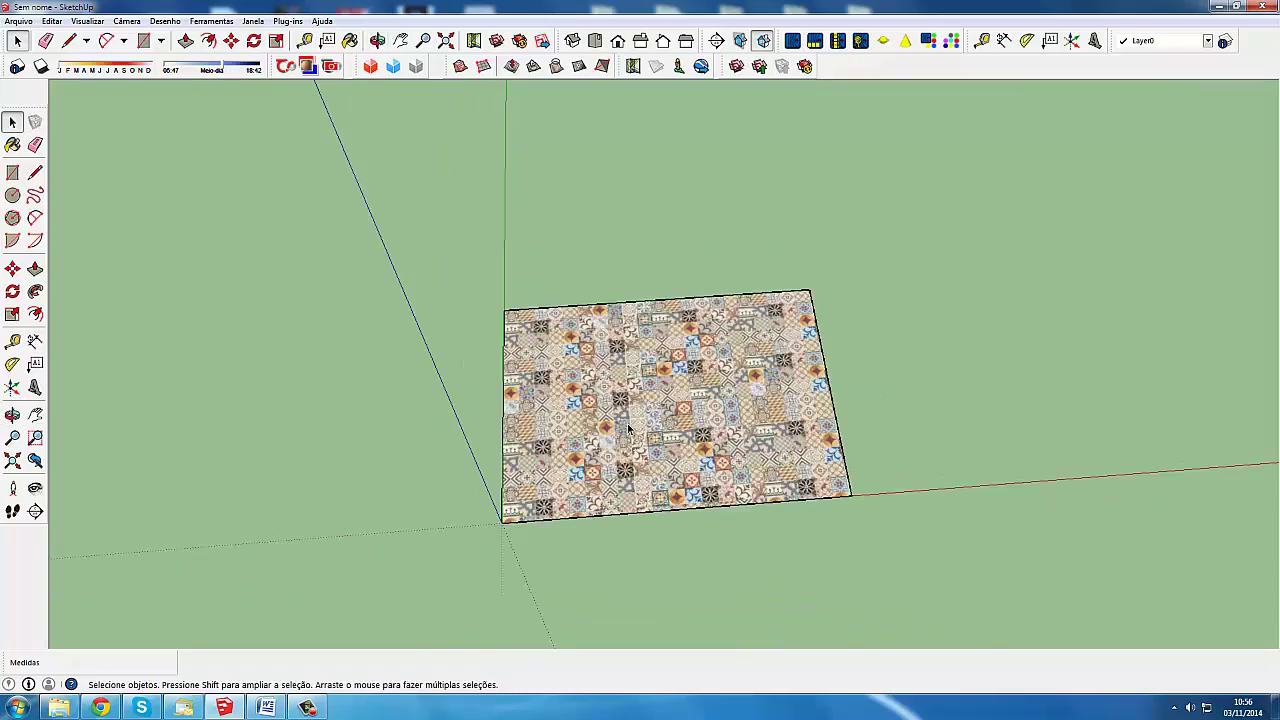
{"action": "scroll", "coordinate": [627, 347], "scroll_direction": "up", "scroll_amount": 2}
{"action": "scroll", "coordinate": [627, 347], "scroll_direction": "down", "scroll_amount": 2}
{"action": "scroll", "coordinate": [625, 348], "scroll_direction": "up", "scroll_amount": 2}
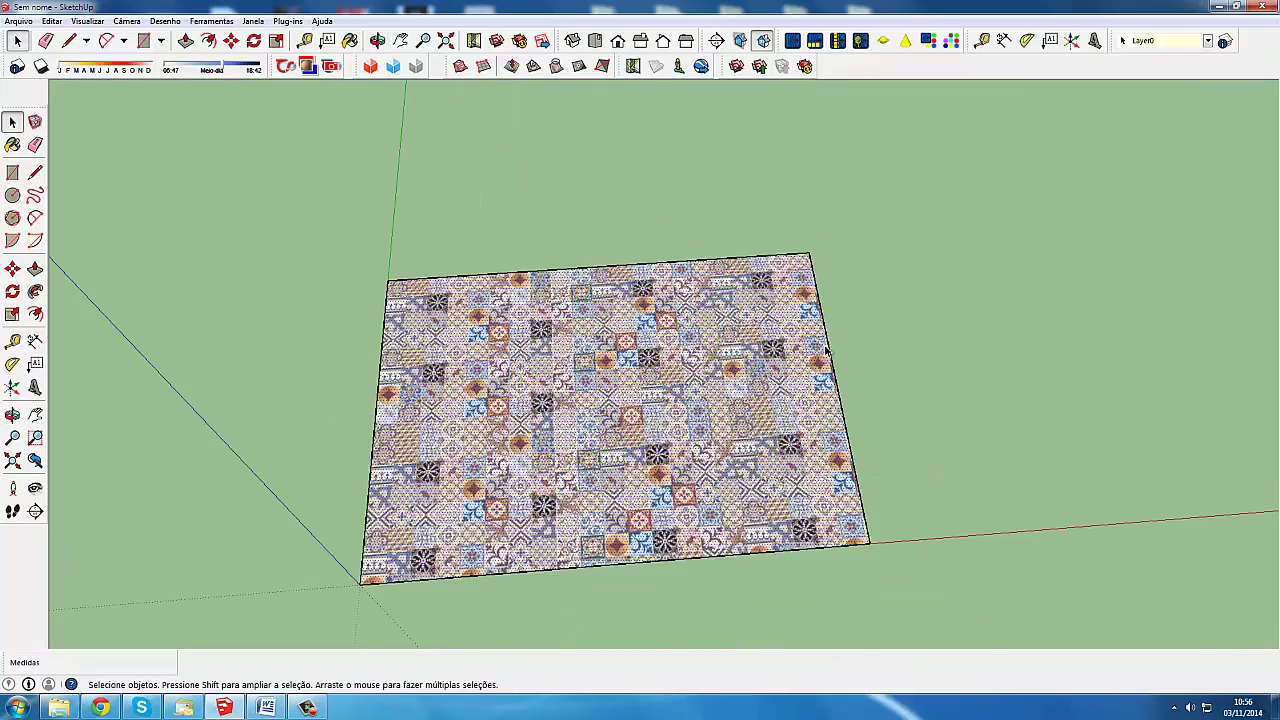
{"action": "scroll", "coordinate": [620, 349], "scroll_direction": "down", "scroll_amount": 2}
{"action": "scroll", "coordinate": [612, 350], "scroll_direction": "up", "scroll_amount": 2}
{"action": "scroll", "coordinate": [612, 350], "scroll_direction": "down", "scroll_amount": 2}
{"action": "scroll", "coordinate": [640, 355], "scroll_direction": "up", "scroll_amount": 2}
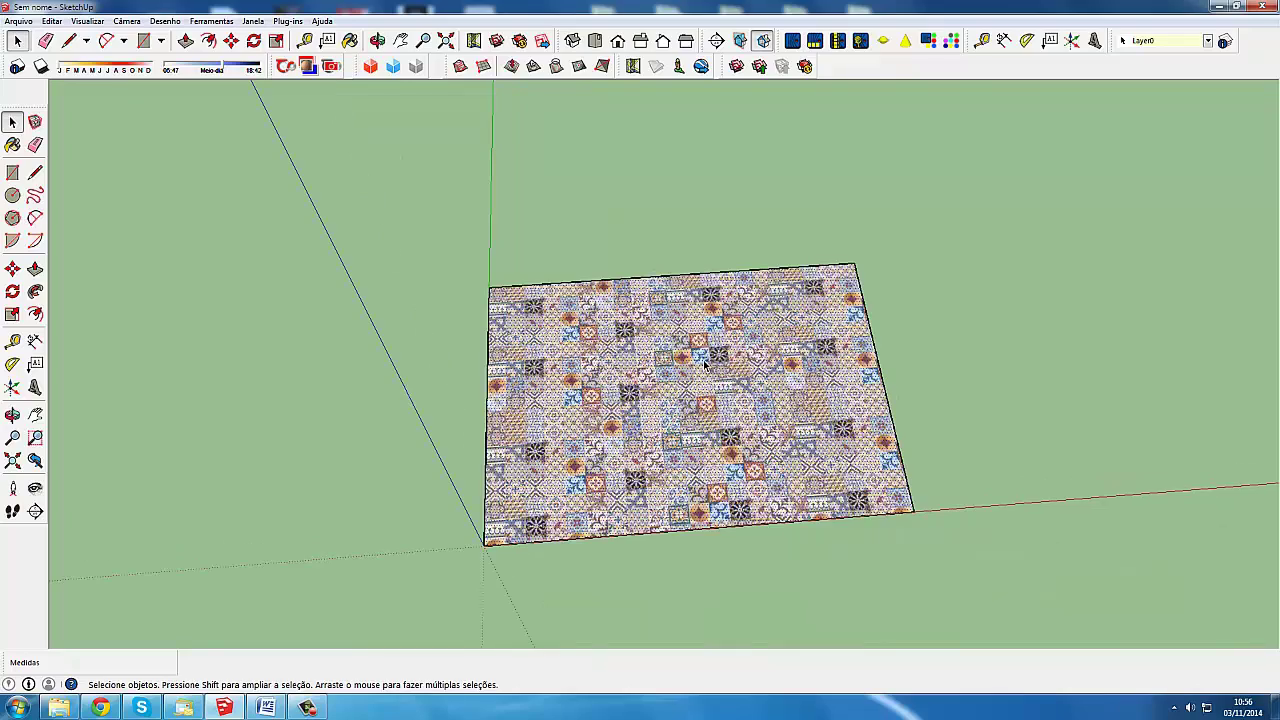
{"action": "right_click", "coordinate": [704, 362]}
{"action": "mouse_move", "coordinate": [740, 535]}
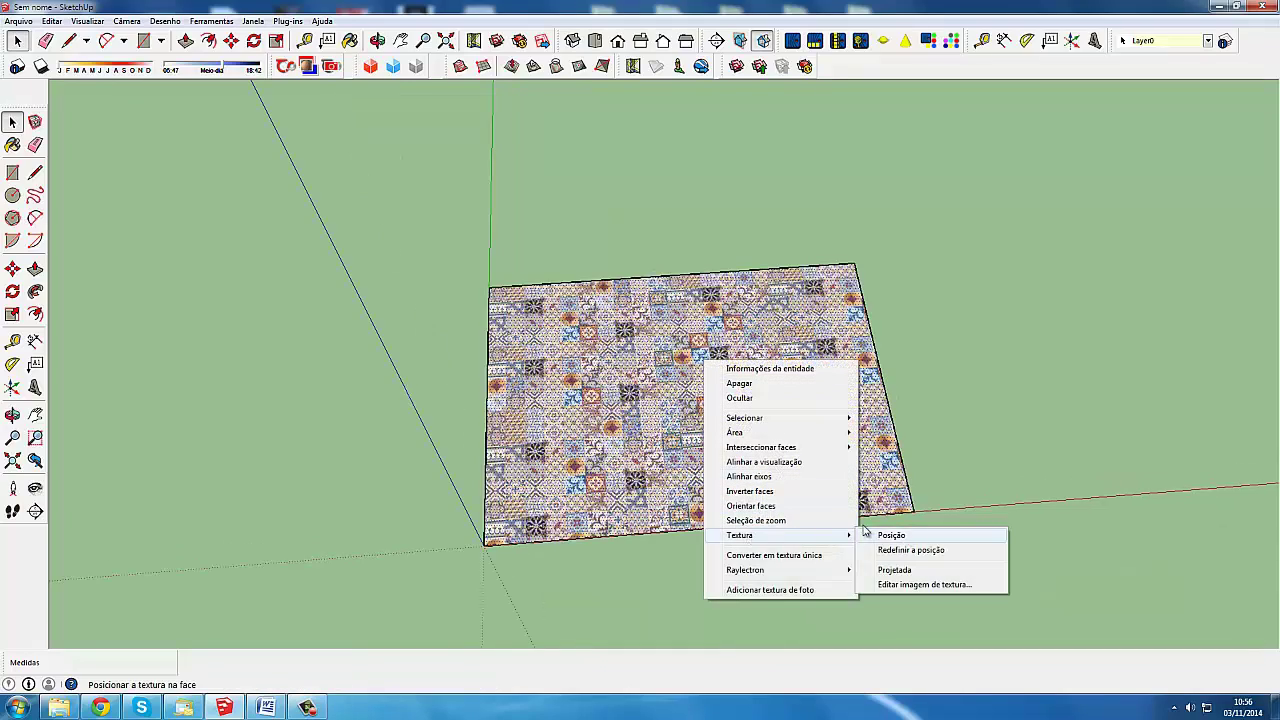
Step: Rotate and shrink the tile texture via Textura > Posição, then confirm with Concluído
{"action": "left_click", "coordinate": [880, 535]}
{"action": "scroll", "coordinate": [769, 436], "scroll_direction": "down", "scroll_amount": 1}
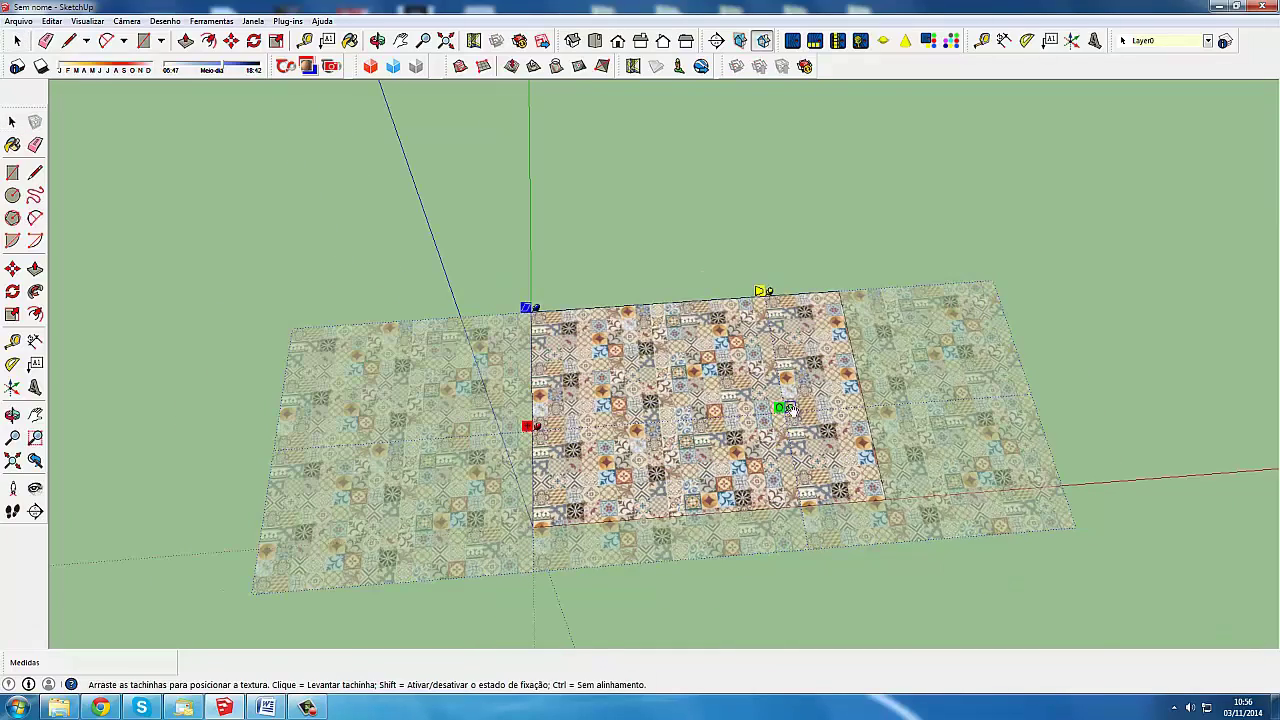
{"action": "mouse_move", "coordinate": [788, 409]}
{"action": "left_mouse_down"}
{"action": "mouse_move", "coordinate": [745, 410]}
{"action": "mouse_move", "coordinate": [781, 433]}
{"action": "left_mouse_up"}
{"action": "right_click", "coordinate": [781, 433]}
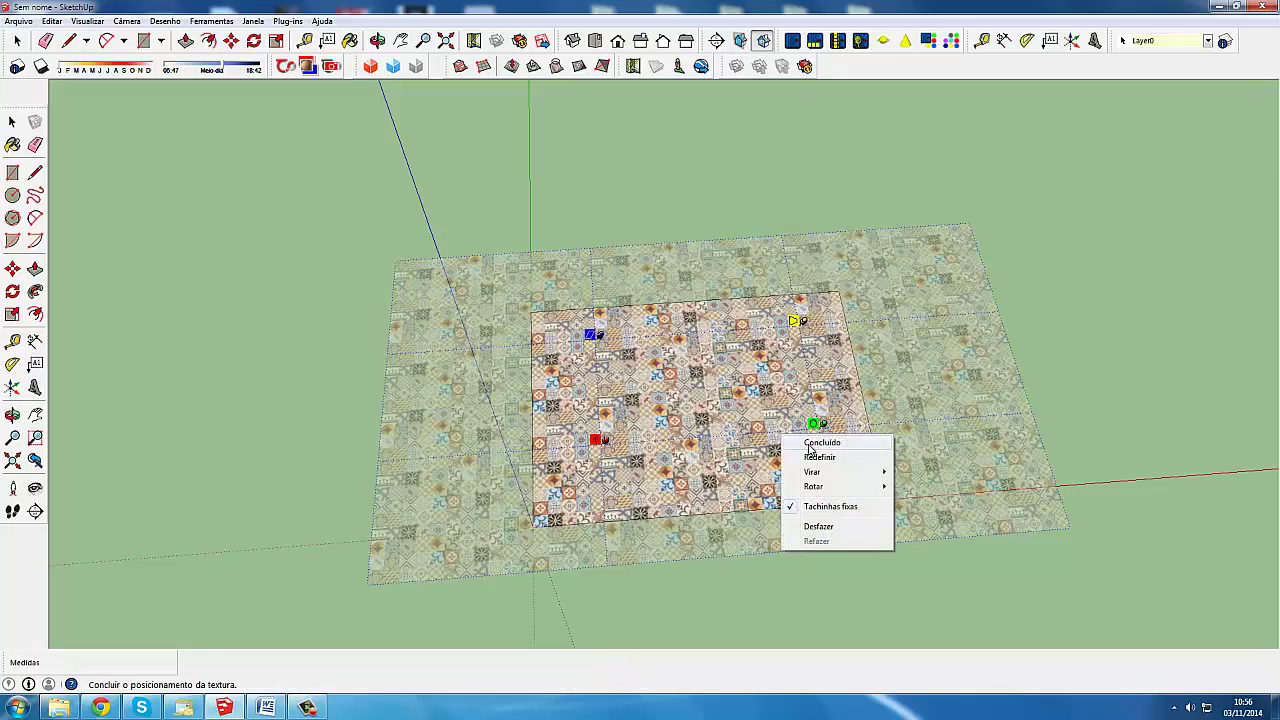
{"action": "left_click", "coordinate": [813, 445]}
{"action": "scroll", "coordinate": [449, 347], "scroll_direction": "up", "scroll_amount": 2}
Step: Sample the plane's tile material with the Paint Bucket and open its Editar settings
{"action": "scroll", "coordinate": [486, 357], "scroll_direction": "down", "scroll_amount": 1}
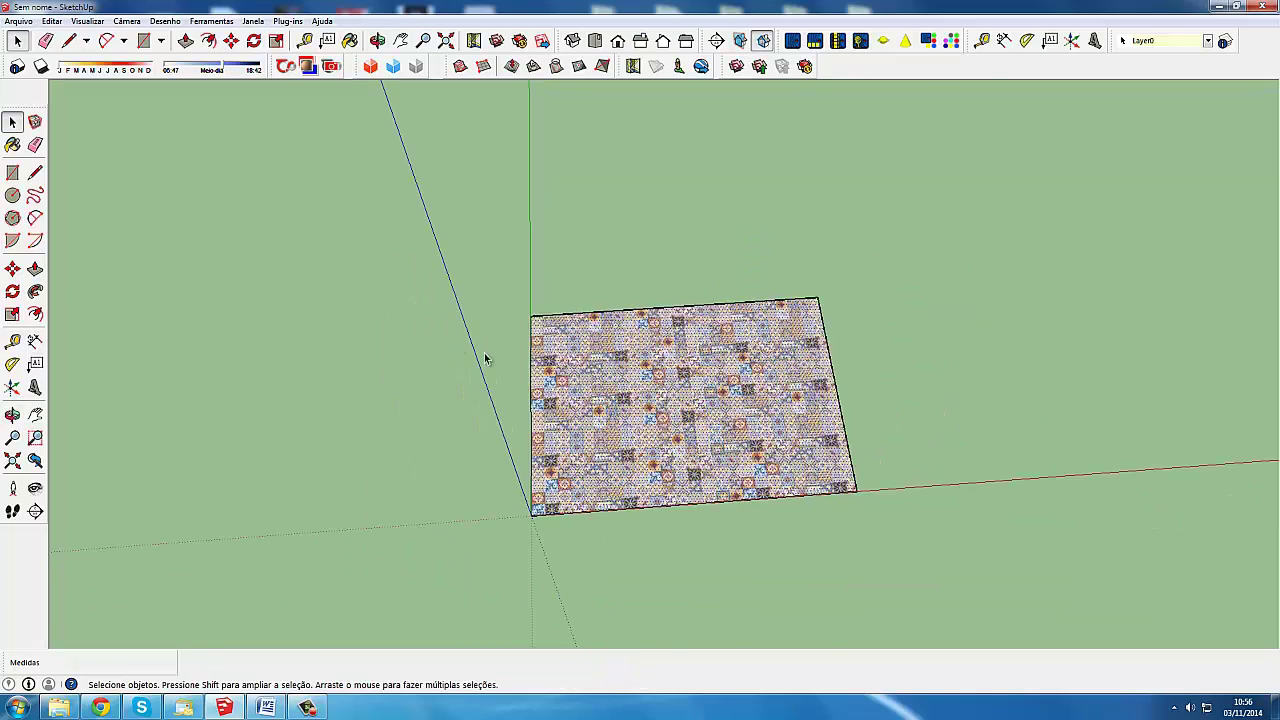
{"action": "scroll", "coordinate": [638, 421], "scroll_direction": "up", "scroll_amount": 1}
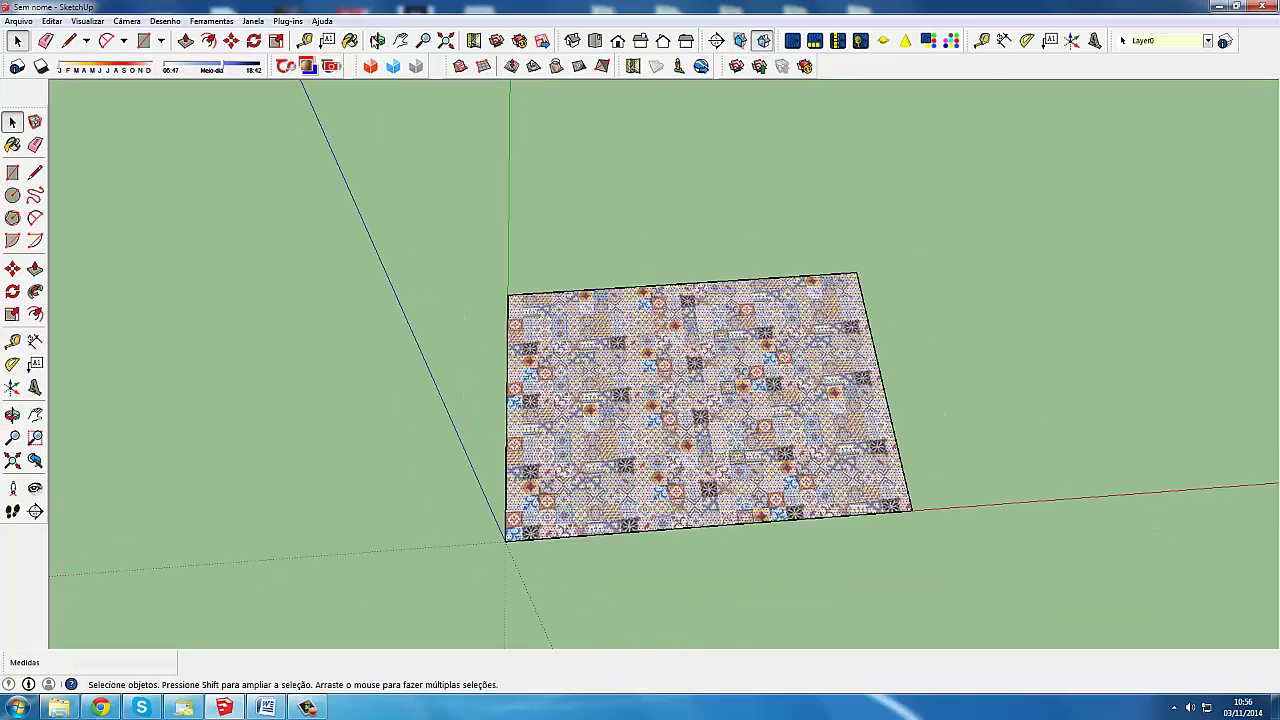
{"action": "left_click", "coordinate": [350, 40]}
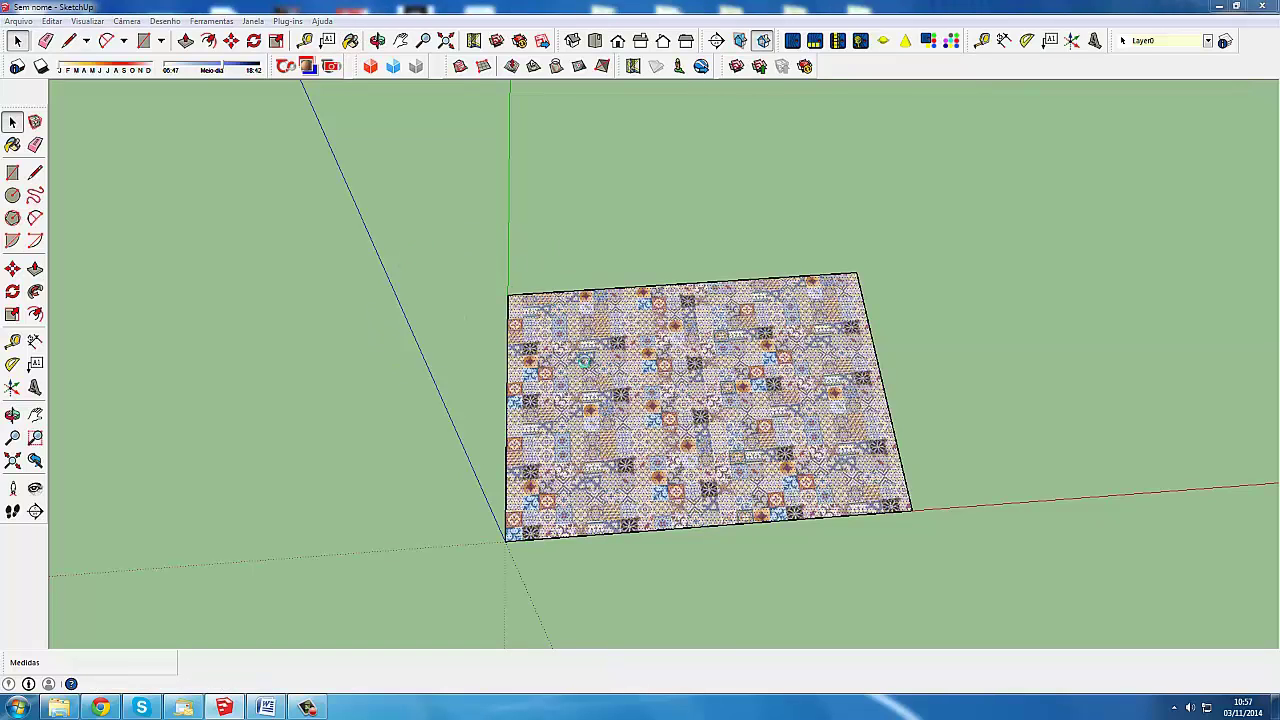
{"action": "key", "text": "b"}
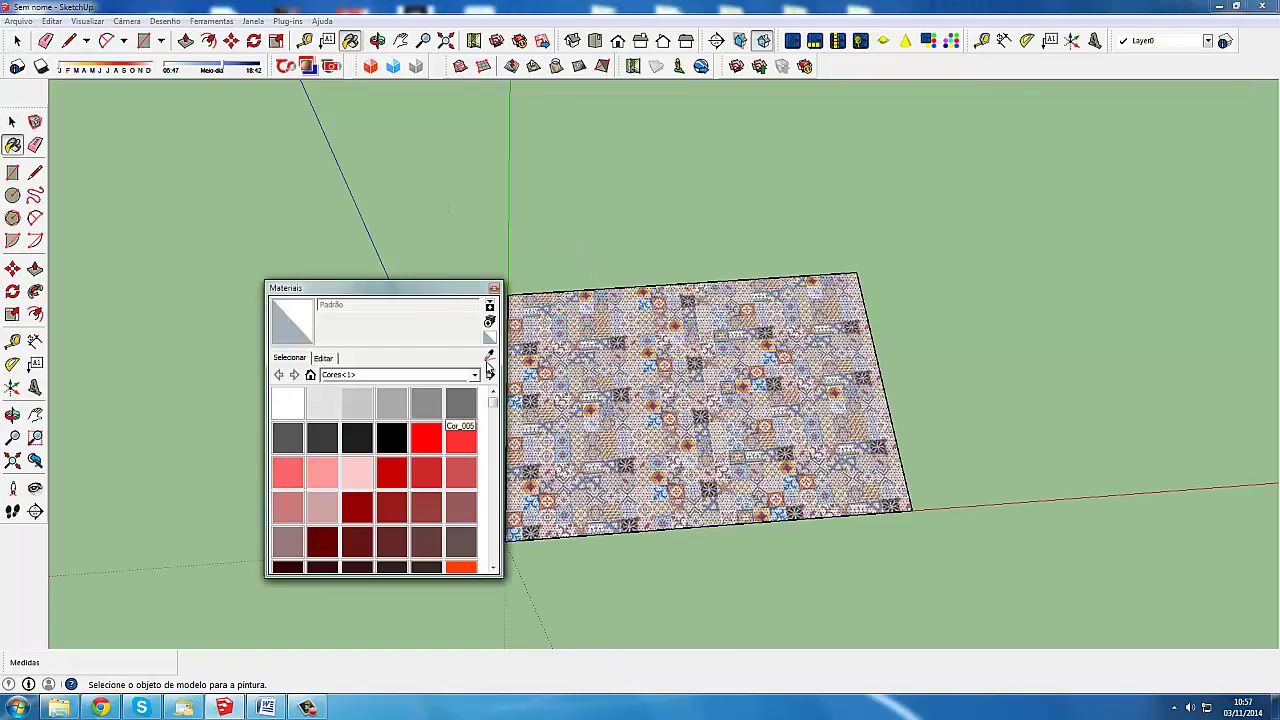
{"action": "left_click", "coordinate": [660, 343], "text": "alt"}
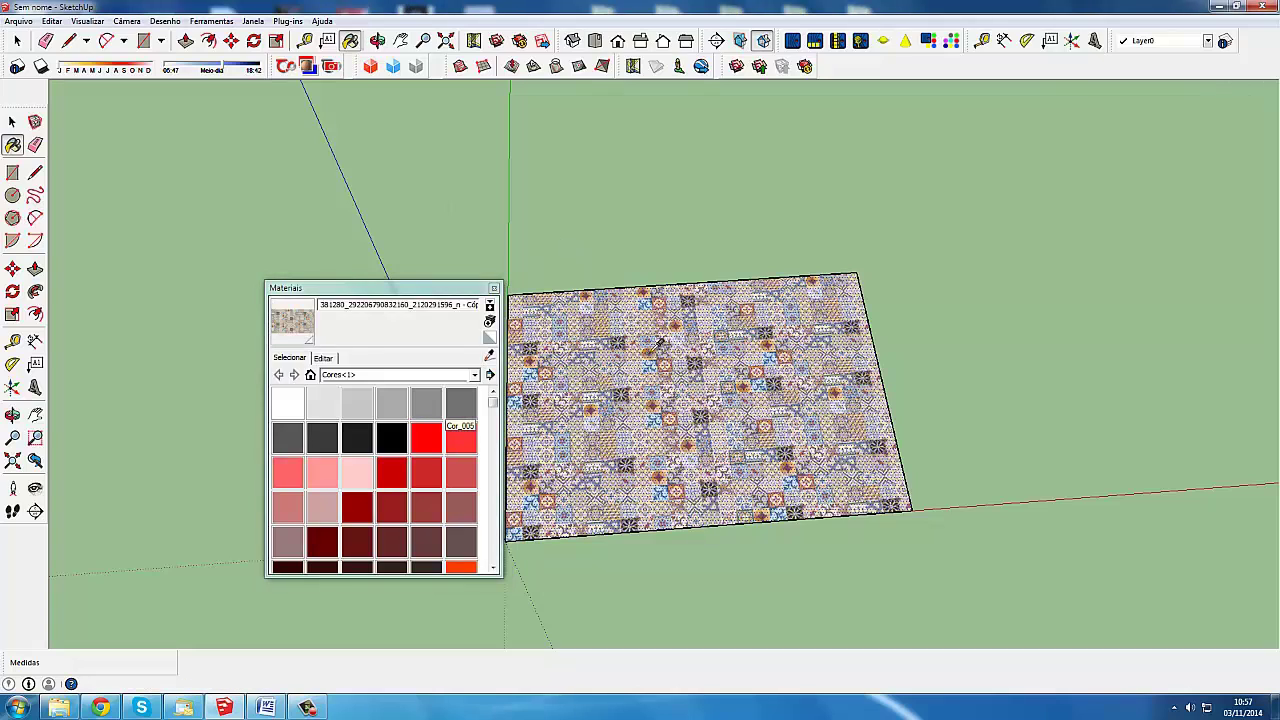
{"action": "left_click", "coordinate": [327, 358]}
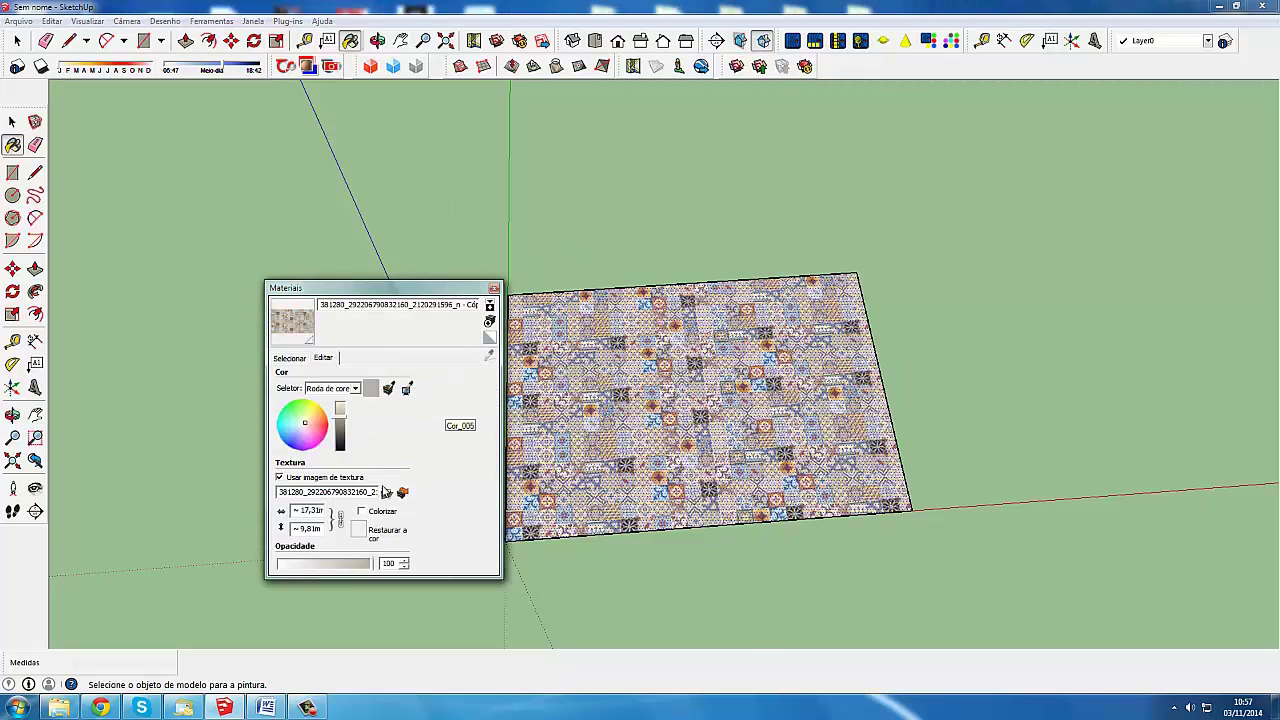
Step: Replace the material's texture image with the blue 423802 tile JPG
{"action": "left_click", "coordinate": [388, 491]}
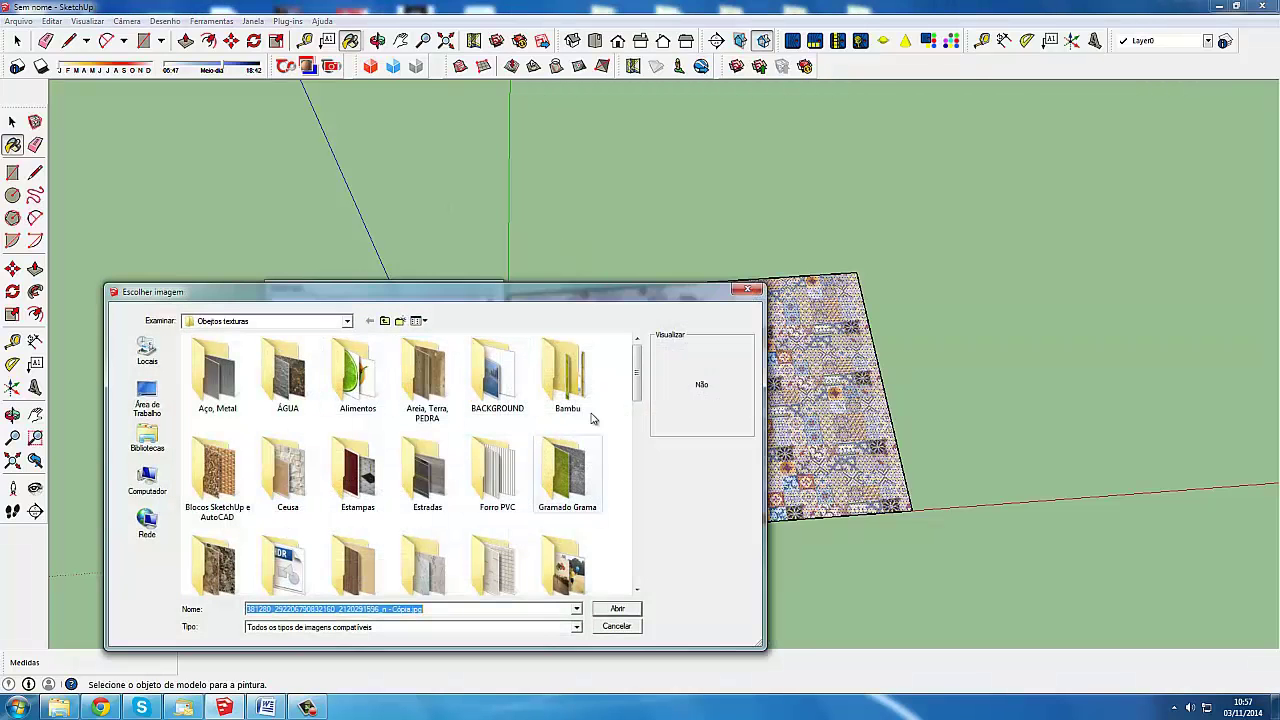
{"action": "mouse_move", "coordinate": [639, 399]}
{"action": "left_mouse_down"}
{"action": "mouse_move", "coordinate": [640, 533]}
{"action": "mouse_move", "coordinate": [639, 508]}
{"action": "left_mouse_up"}
{"action": "left_click", "coordinate": [357, 440]}
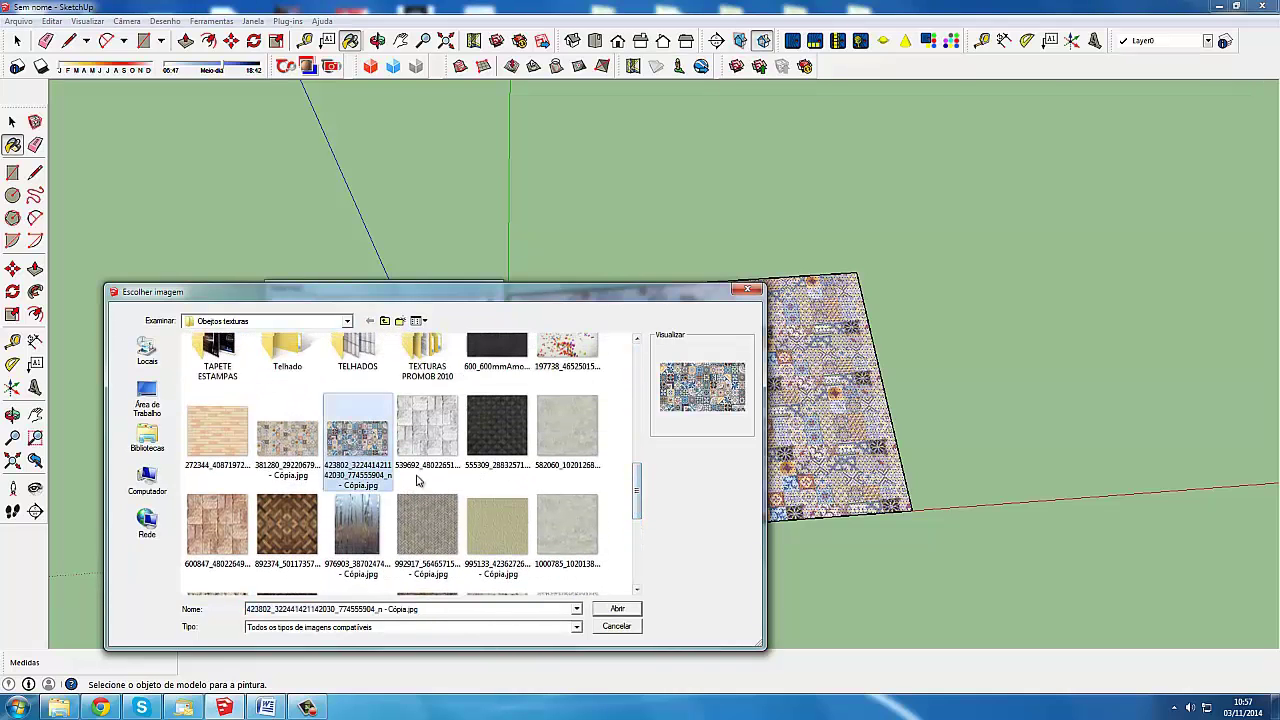
{"action": "left_click", "coordinate": [620, 609]}
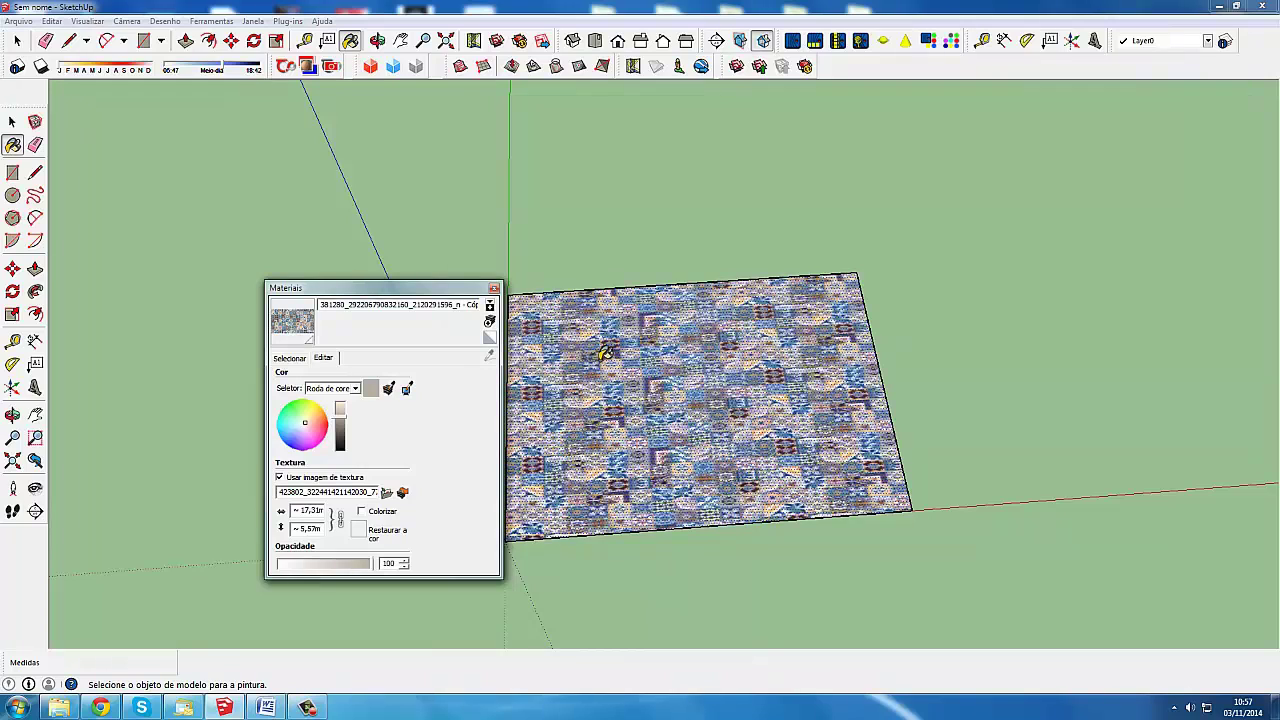
Step: Load ambiente_9.jpg as the floor material's texture image after previewing other textures
{"action": "scroll", "coordinate": [609, 350], "scroll_direction": "up", "scroll_amount": 1}
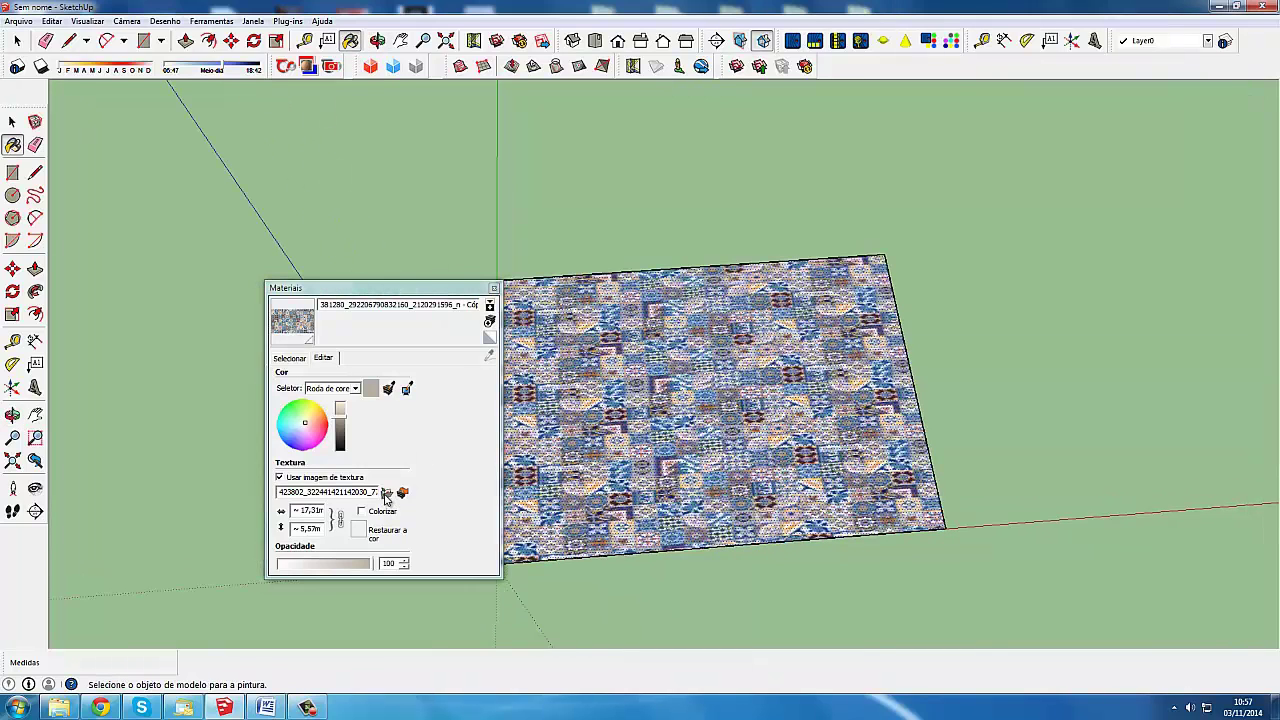
{"action": "left_click", "coordinate": [387, 495]}
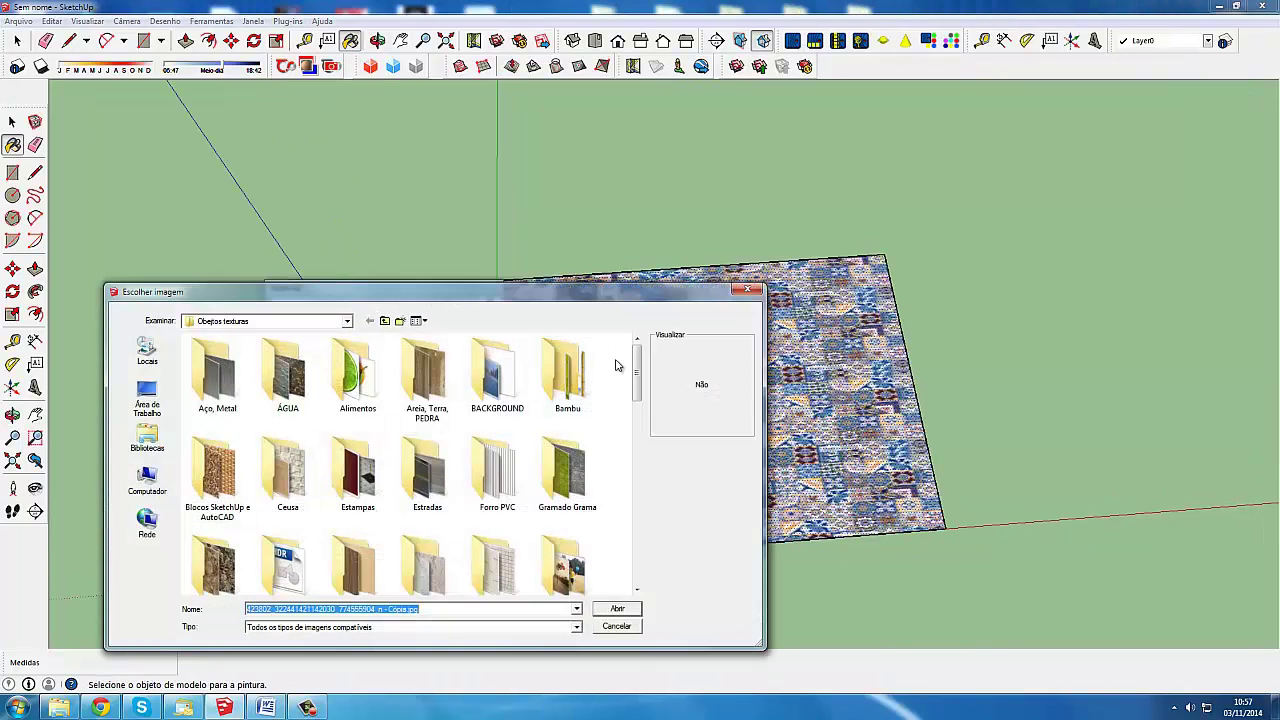
{"action": "left_click_drag", "start_coordinate": [638, 390], "coordinate": [643, 555]}
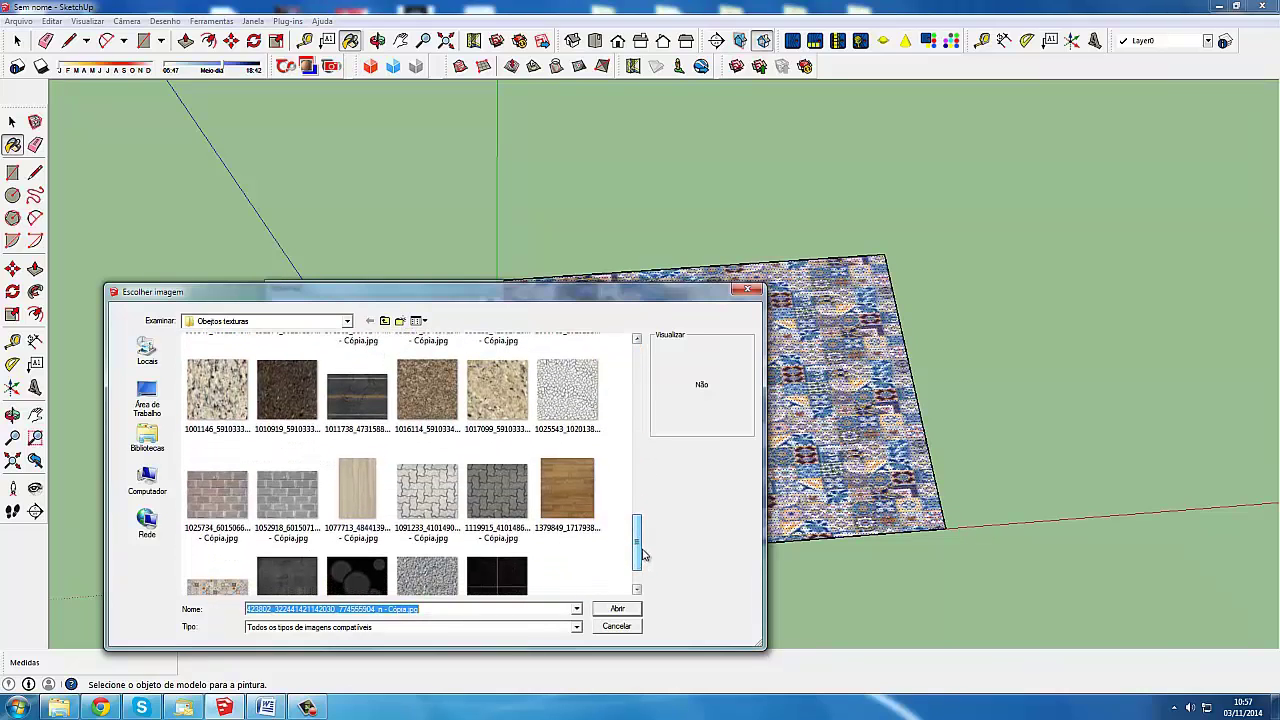
{"action": "left_click", "coordinate": [585, 421]}
{"action": "left_click", "coordinate": [513, 408]}
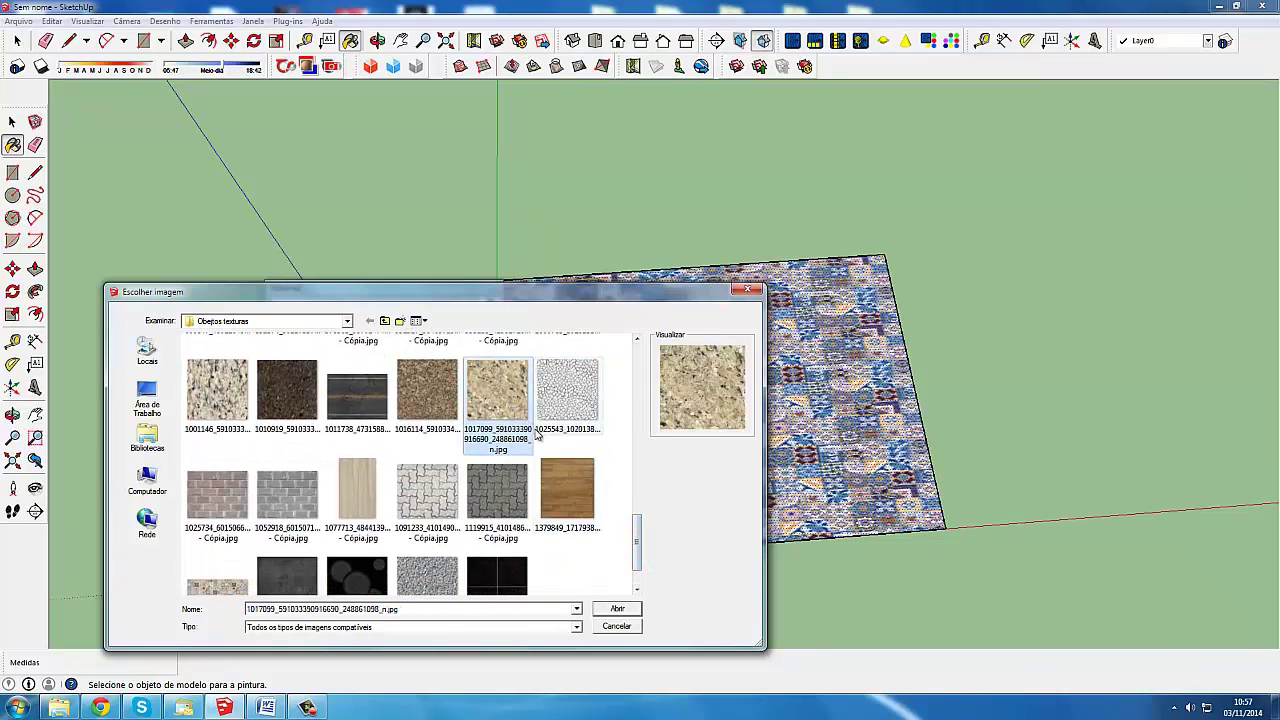
{"action": "scroll", "coordinate": [450, 460], "scroll_direction": "down", "scroll_amount": 1}
{"action": "scroll", "coordinate": [300, 510], "scroll_direction": "down", "scroll_amount": 1}
{"action": "left_click", "coordinate": [234, 546]}
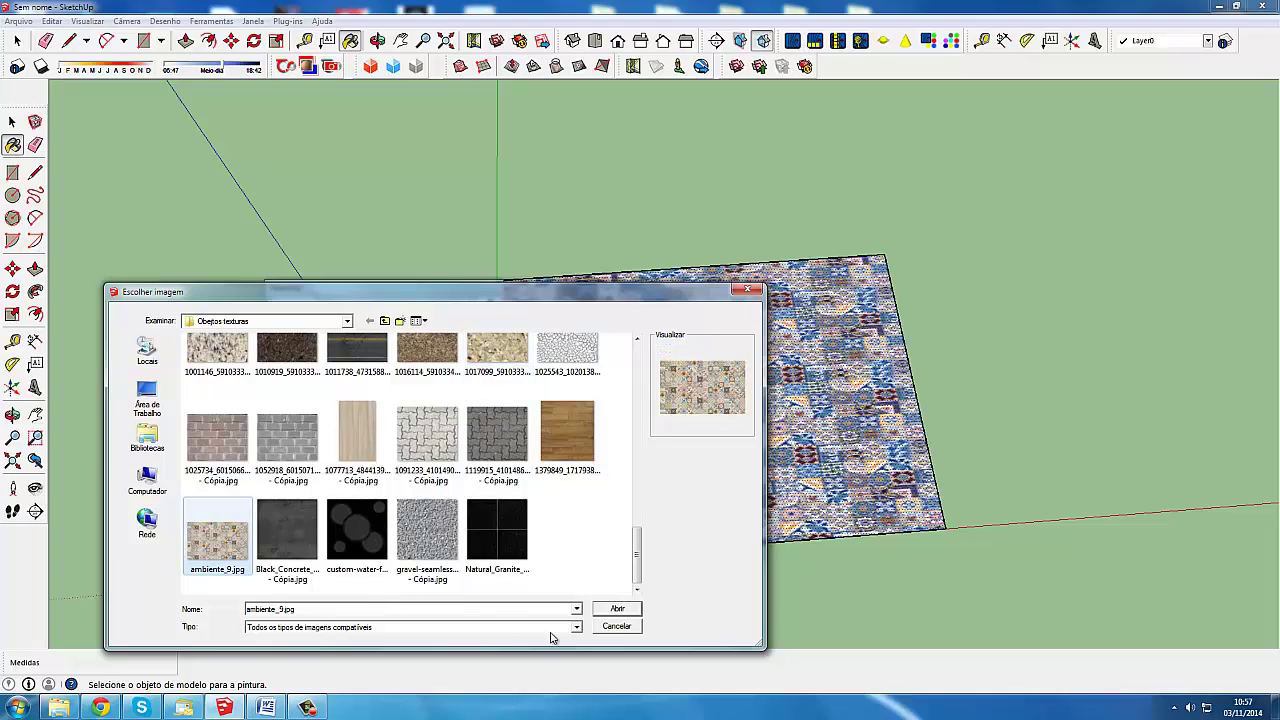
{"action": "left_click", "coordinate": [617, 609]}
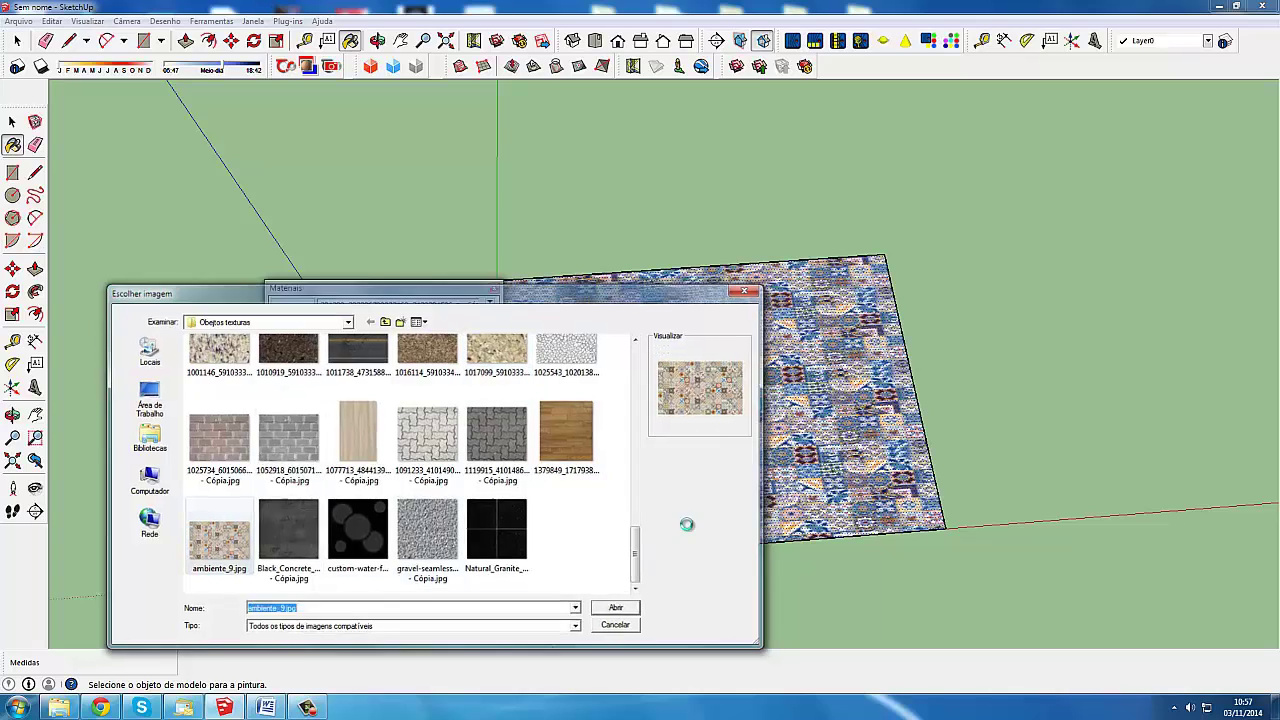
{"action": "middle_click_drag", "start_coordinate": [704, 472], "coordinate": [480, 486]}
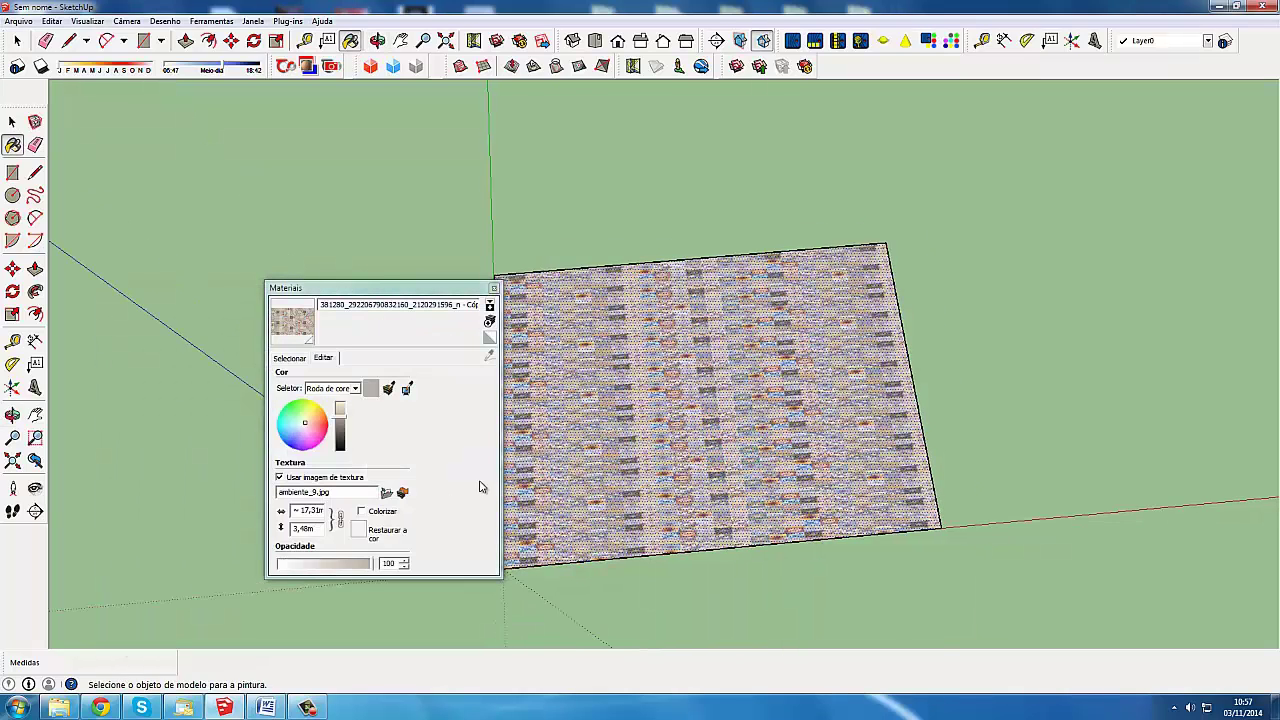
Step: Unlink the texture's proportions and set its width to 5,31m, leaving height at 3,48m
{"action": "left_click", "coordinate": [340, 520]}
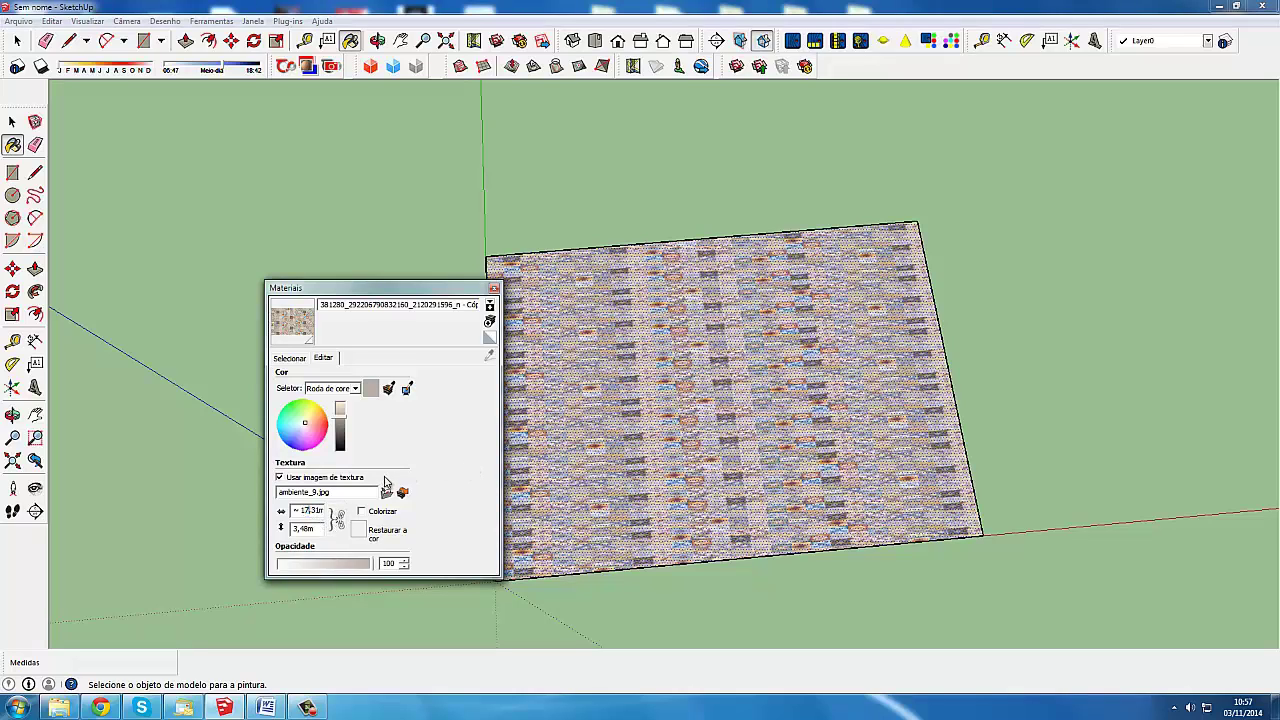
{"action": "type", "text": "0"}
{"action": "key", "text": "Return"}
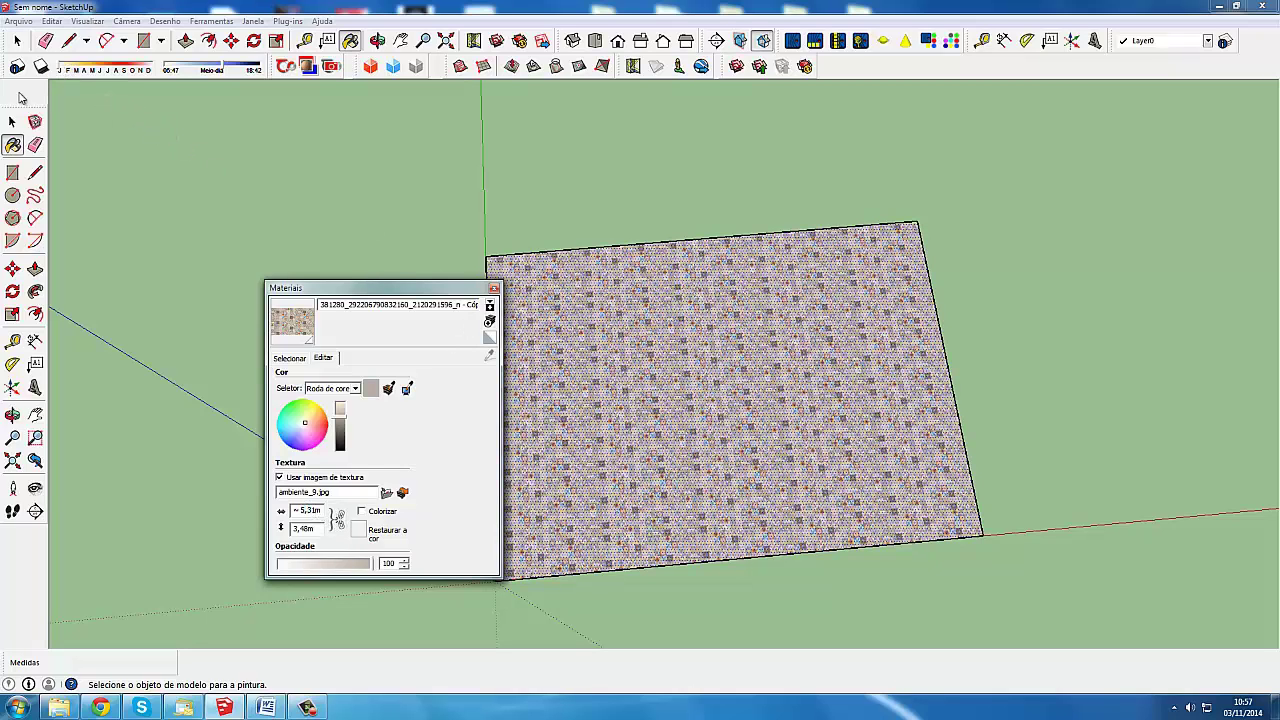
{"action": "left_click", "coordinate": [13, 122]}
{"action": "right_click", "coordinate": [612, 380]}
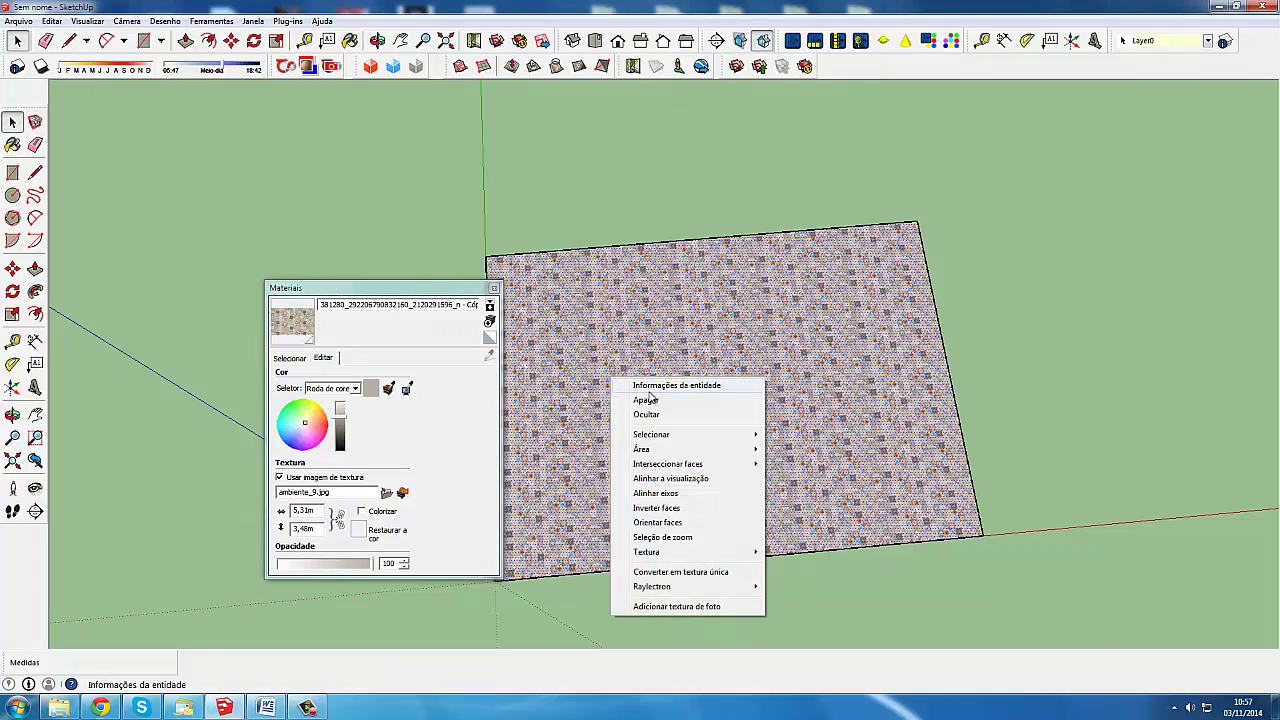
Step: Drag the texture pins to enlarge and rotate the ambiente_9 tile pattern on the rectangle, then orbit to check
{"action": "mouse_move", "coordinate": [646, 552]}
{"action": "left_click", "coordinate": [797, 552]}
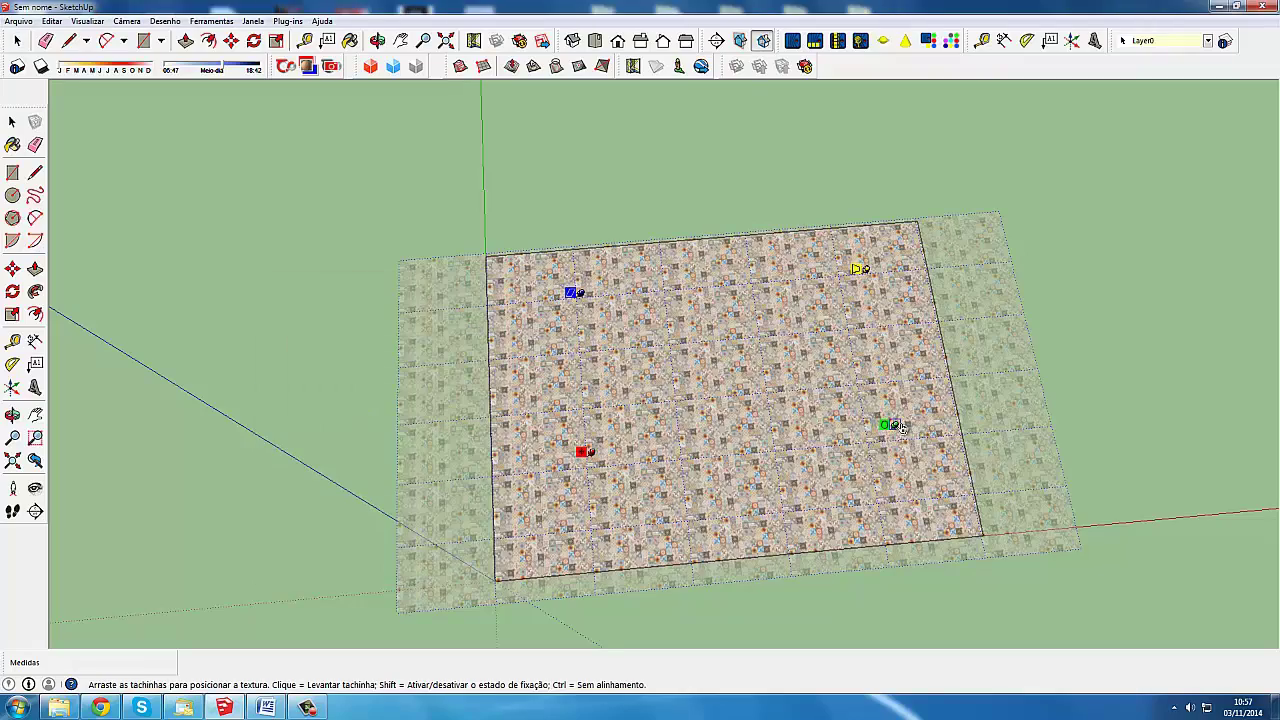
{"action": "left_click_drag", "start_coordinate": [897, 426], "coordinate": [1036, 413]}
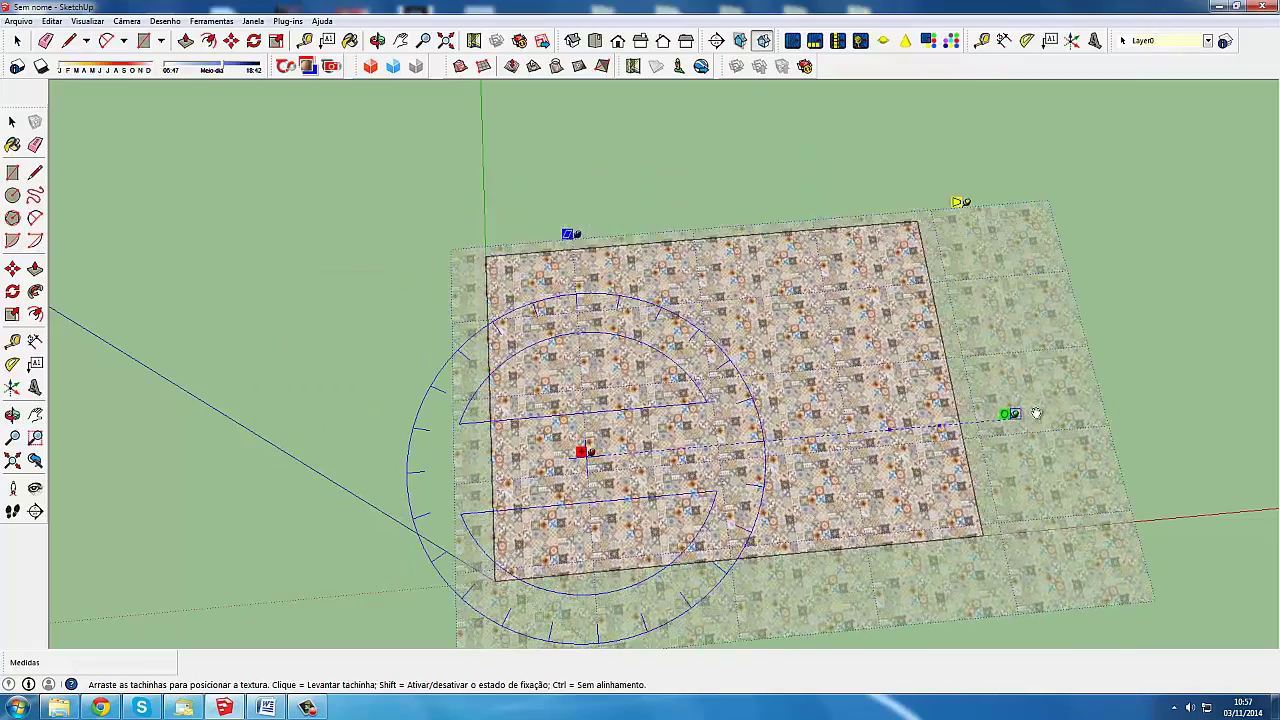
{"action": "left_click_drag", "start_coordinate": [1036, 413], "coordinate": [1068, 408]}
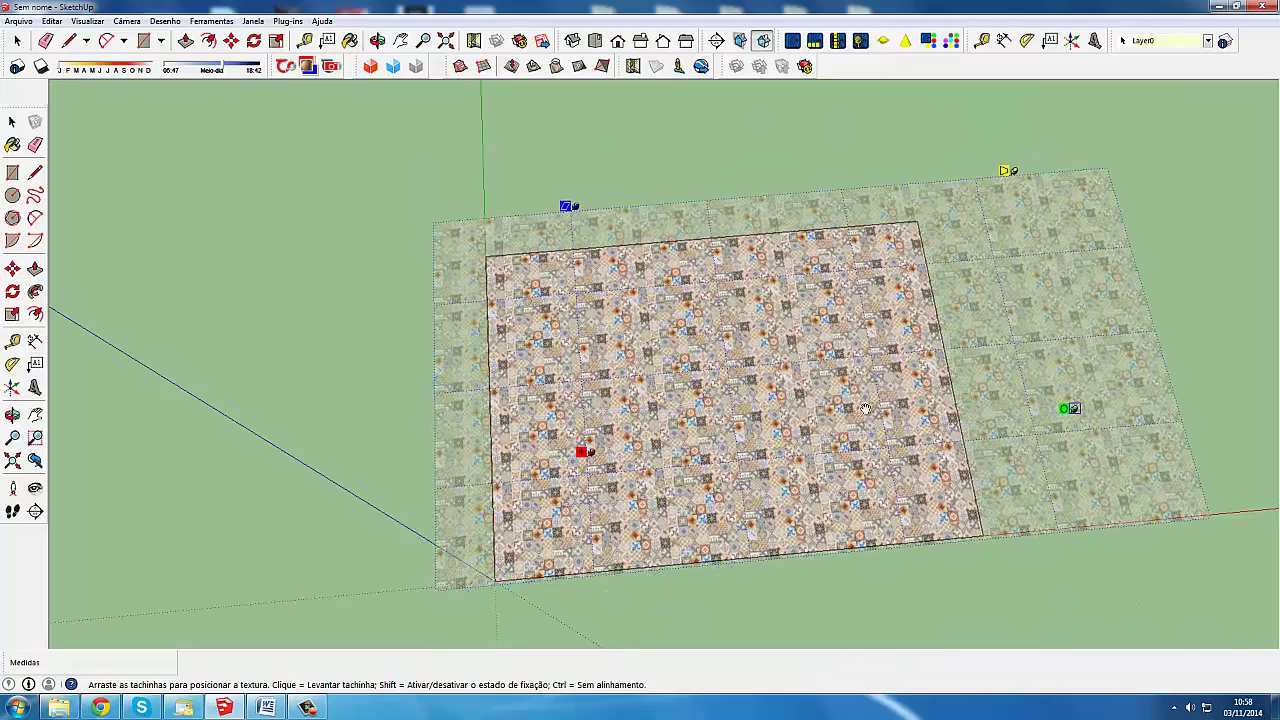
{"action": "right_click", "coordinate": [865, 408]}
{"action": "left_click", "coordinate": [886, 417]}
{"action": "mouse_move", "coordinate": [886, 417]}
{"action": "middle_mouse_down"}
{"action": "mouse_move", "coordinate": [441, 381]}
{"action": "mouse_move", "coordinate": [443, 366]}
{"action": "mouse_move", "coordinate": [447, 404]}
{"action": "middle_mouse_up"}
{"action": "mouse_move", "coordinate": [549, 487]}
{"action": "middle_mouse_down"}
{"action": "mouse_move", "coordinate": [538, 299]}
{"action": "mouse_move", "coordinate": [426, 323]}
{"action": "mouse_move", "coordinate": [583, 358]}
{"action": "mouse_move", "coordinate": [520, 375]}
{"action": "middle_mouse_up"}
Step: Zoom in and out and orbit to view the Colcha 46 bed model and its golden-yellow blanket
{"action": "scroll", "coordinate": [583, 358], "scroll_direction": "up", "scroll_amount": 2}
{"action": "scroll", "coordinate": [583, 358], "scroll_direction": "down", "scroll_amount": 2}
{"action": "scroll", "coordinate": [631, 358], "scroll_direction": "up", "scroll_amount": 2}
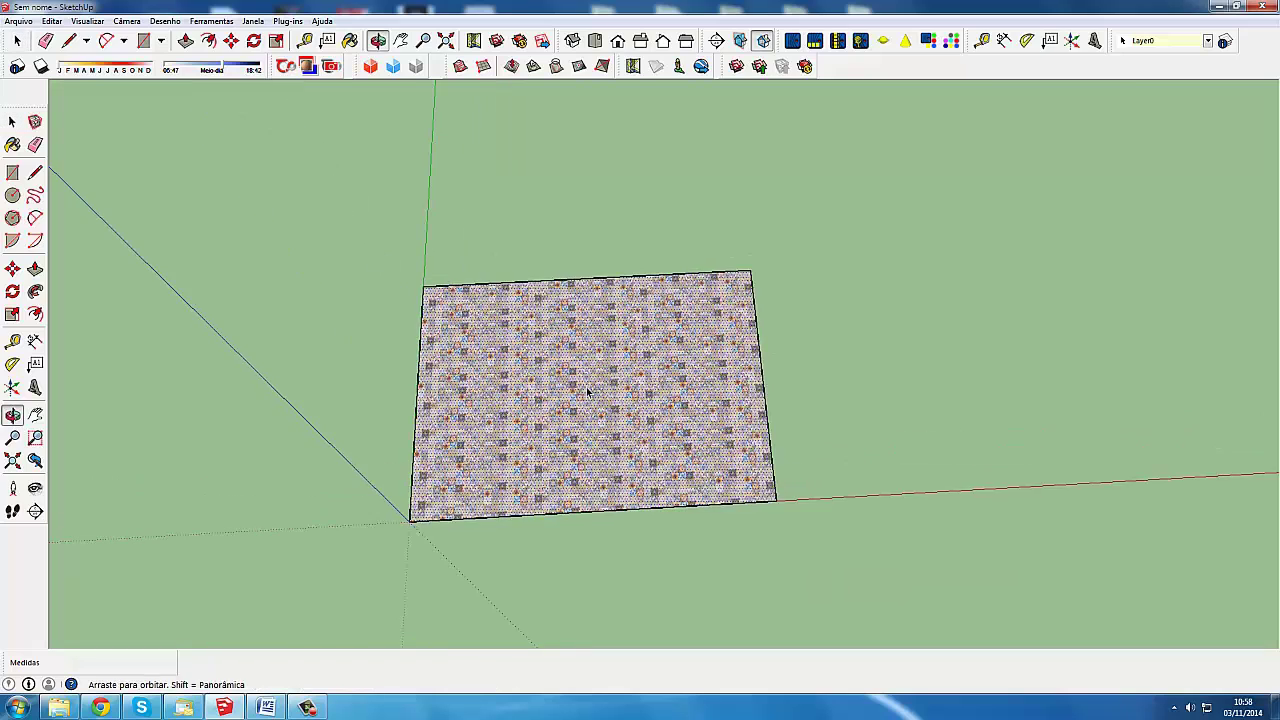
{"action": "scroll", "coordinate": [510, 373], "scroll_direction": "down", "scroll_amount": 2}
{"action": "scroll", "coordinate": [507, 373], "scroll_direction": "up", "scroll_amount": 2}
{"action": "scroll", "coordinate": [504, 372], "scroll_direction": "down", "scroll_amount": 2}
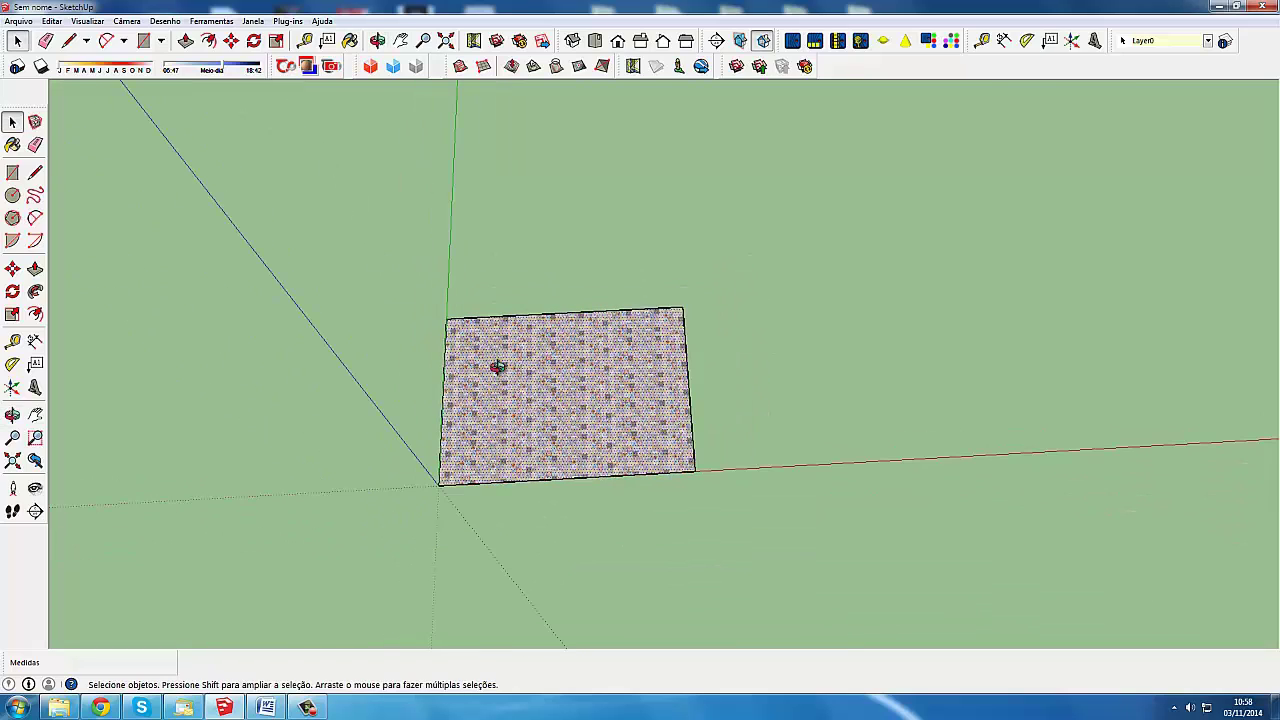
{"action": "scroll", "coordinate": [497, 367], "scroll_direction": "up", "scroll_amount": 1}
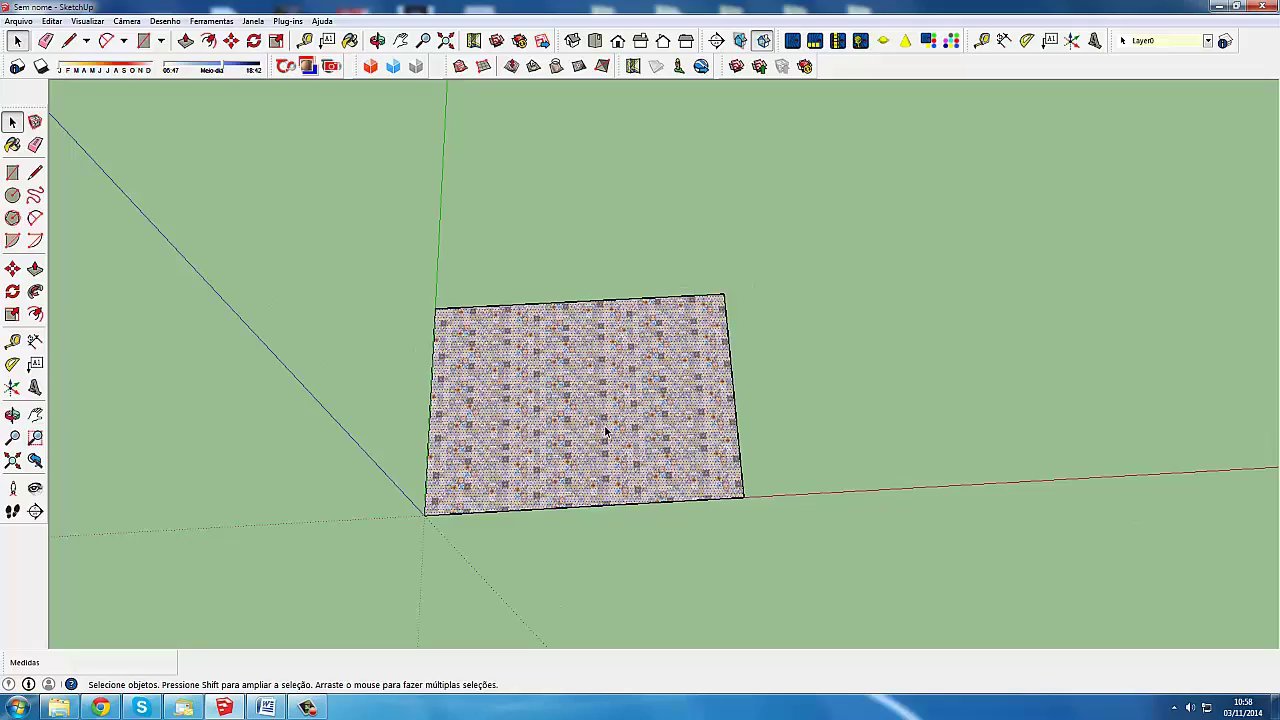
{"action": "scroll", "coordinate": [600, 425], "scroll_direction": "up", "scroll_amount": 2}
{"action": "scroll", "coordinate": [586, 414], "scroll_direction": "down", "scroll_amount": 2}
{"action": "scroll", "coordinate": [575, 412], "scroll_direction": "up", "scroll_amount": 2}
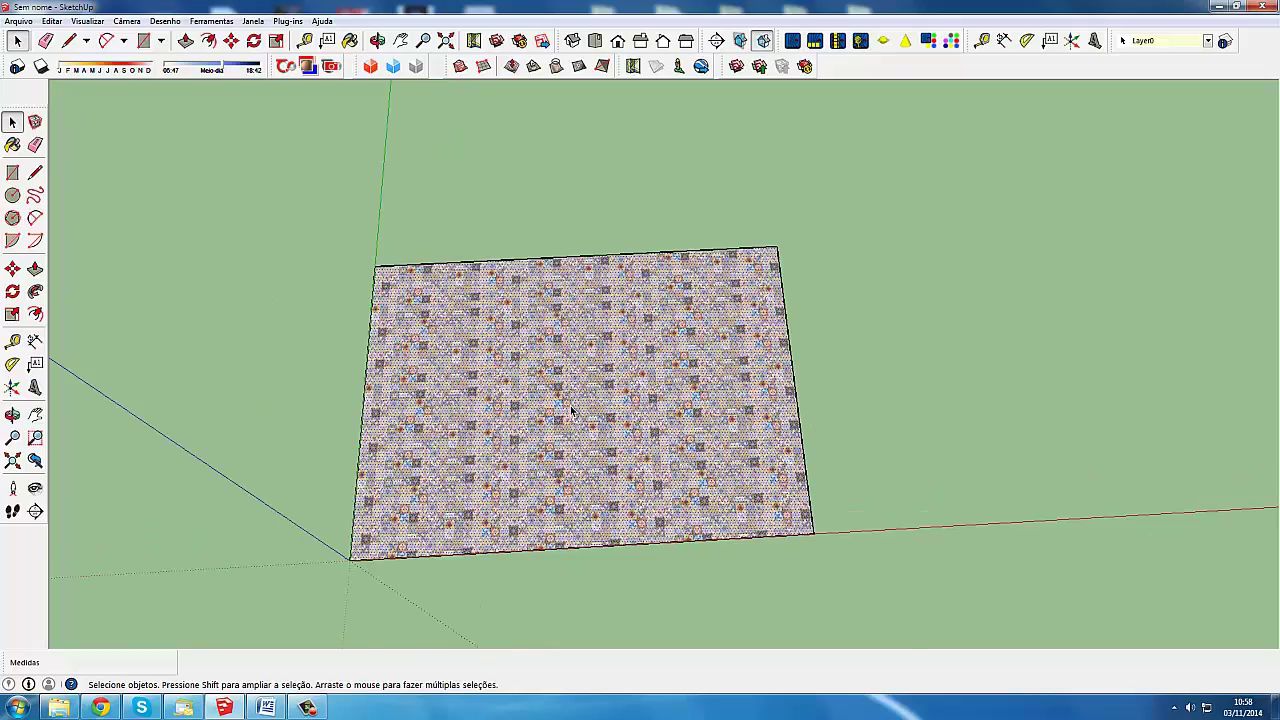
{"action": "scroll", "coordinate": [575, 412], "scroll_direction": "down", "scroll_amount": 2}
{"action": "scroll", "coordinate": [588, 418], "scroll_direction": "up", "scroll_amount": 2}
{"action": "scroll", "coordinate": [588, 418], "scroll_direction": "down", "scroll_amount": 2}
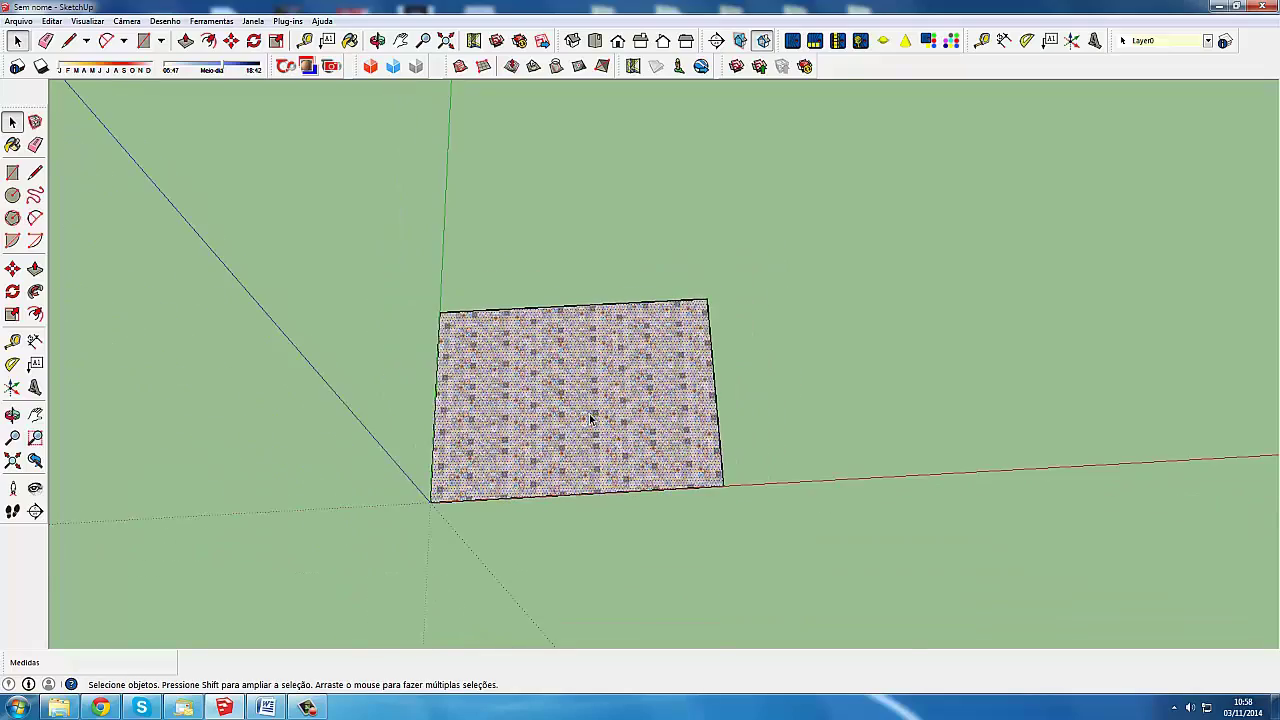
{"action": "scroll", "coordinate": [570, 405], "scroll_direction": "up", "scroll_amount": 2}
{"action": "scroll", "coordinate": [535, 378], "scroll_direction": "down", "scroll_amount": 1}
{"action": "scroll", "coordinate": [530, 375], "scroll_direction": "down", "scroll_amount": 1}
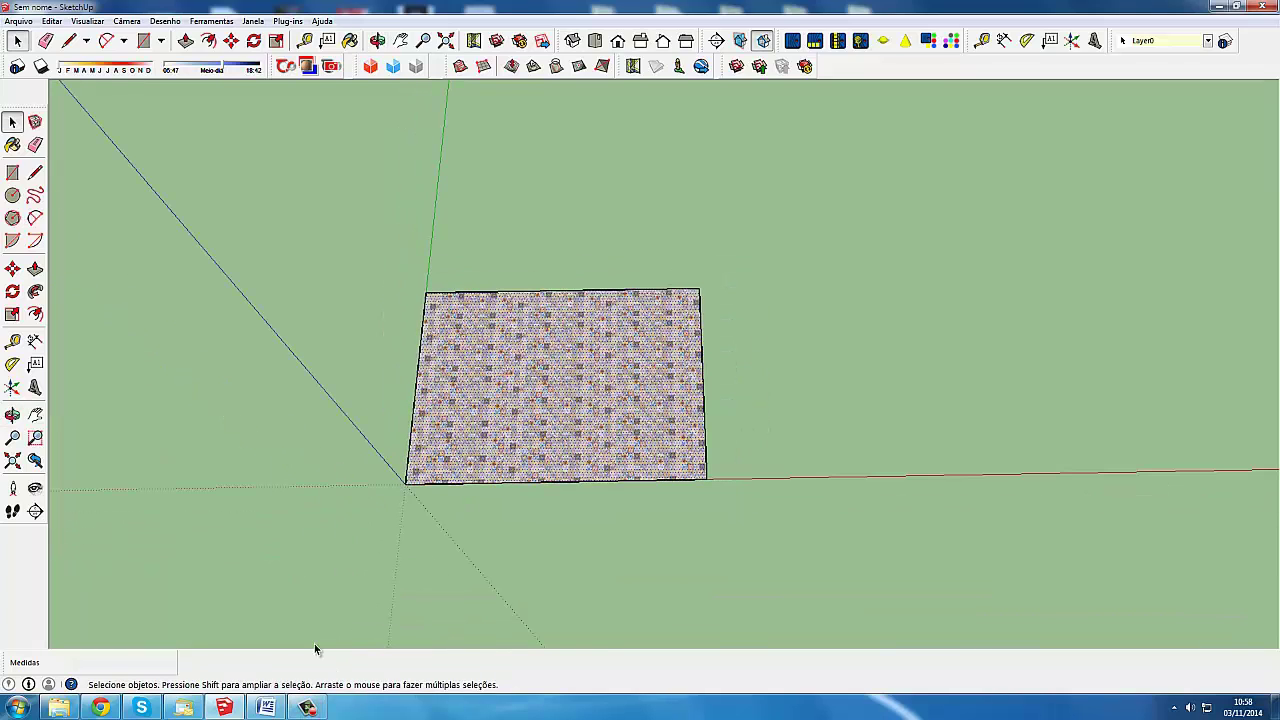
{"action": "scroll", "coordinate": [387, 621], "scroll_direction": "up", "scroll_amount": 1}
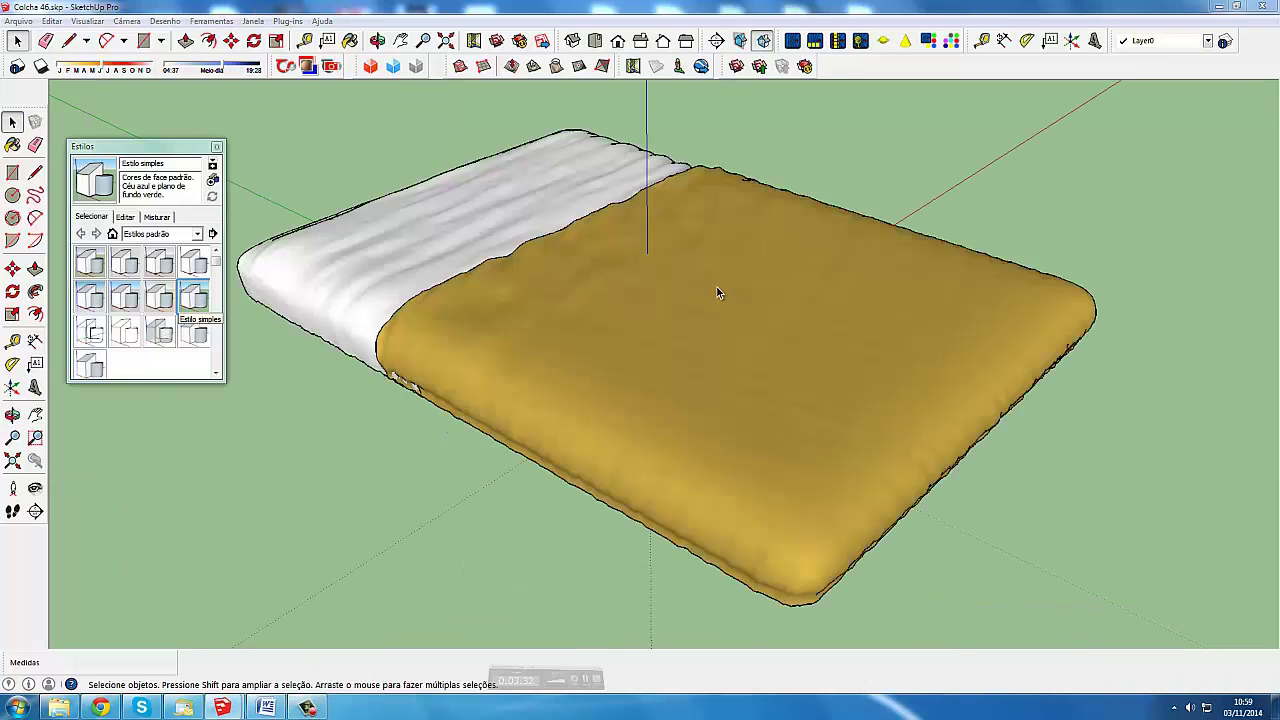
{"action": "mouse_move", "coordinate": [717, 293]}
{"action": "middle_mouse_down"}
{"action": "mouse_move", "coordinate": [572, 277]}
{"action": "mouse_move", "coordinate": [687, 325]}
{"action": "mouse_move", "coordinate": [673, 379]}
{"action": "middle_mouse_up"}
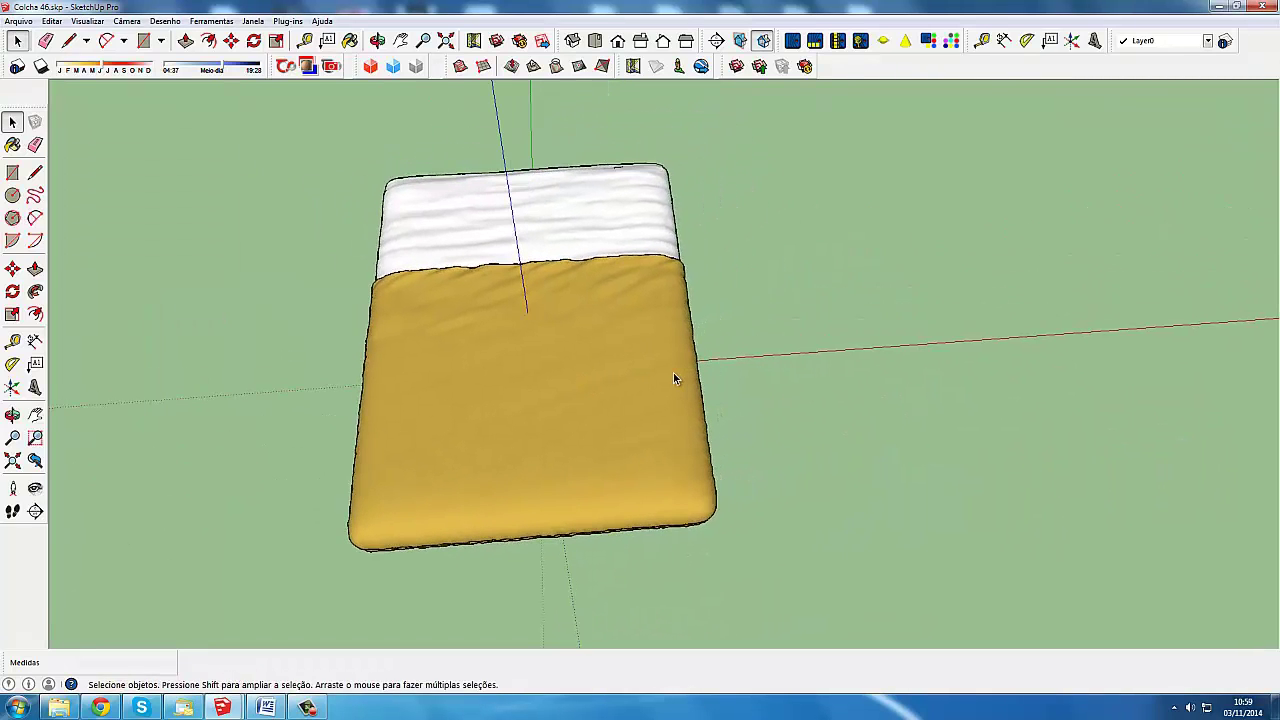
Step: In Explorer, go up from the bed blankets folder and open Objetos texturas to browse its jpg textures
{"action": "left_click", "coordinate": [62, 706]}
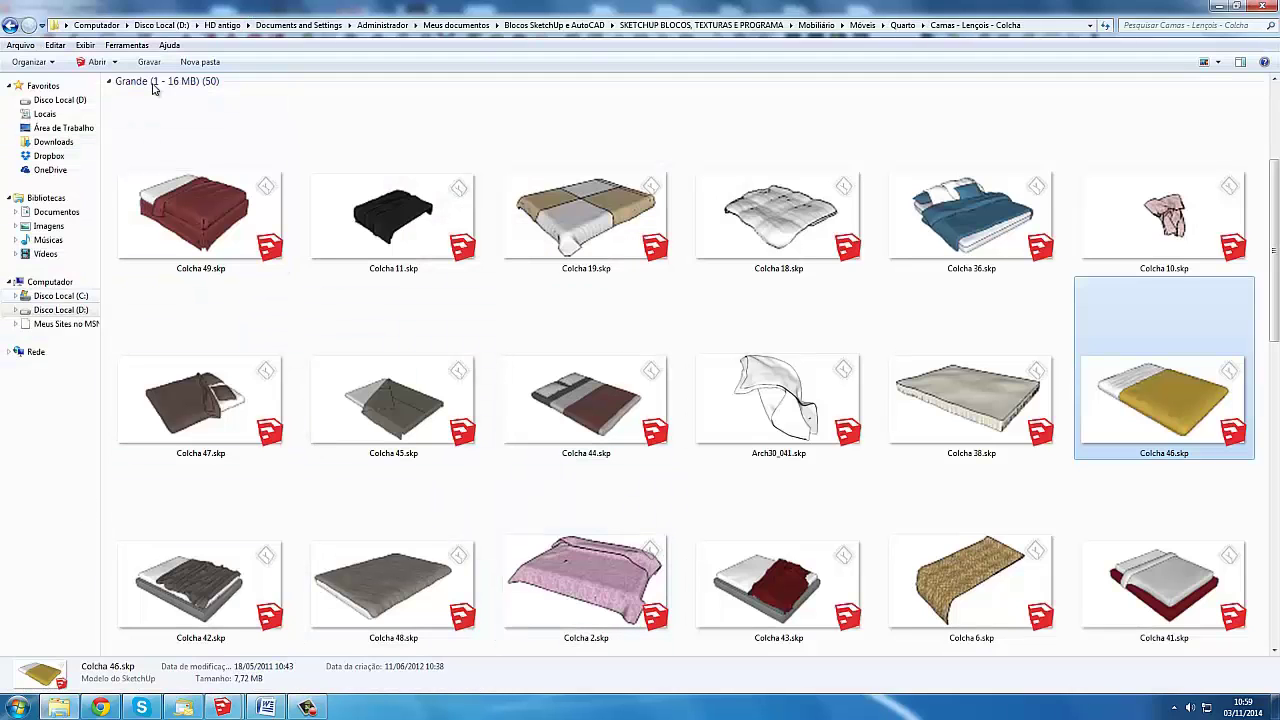
{"action": "left_click", "coordinate": [10, 25]}
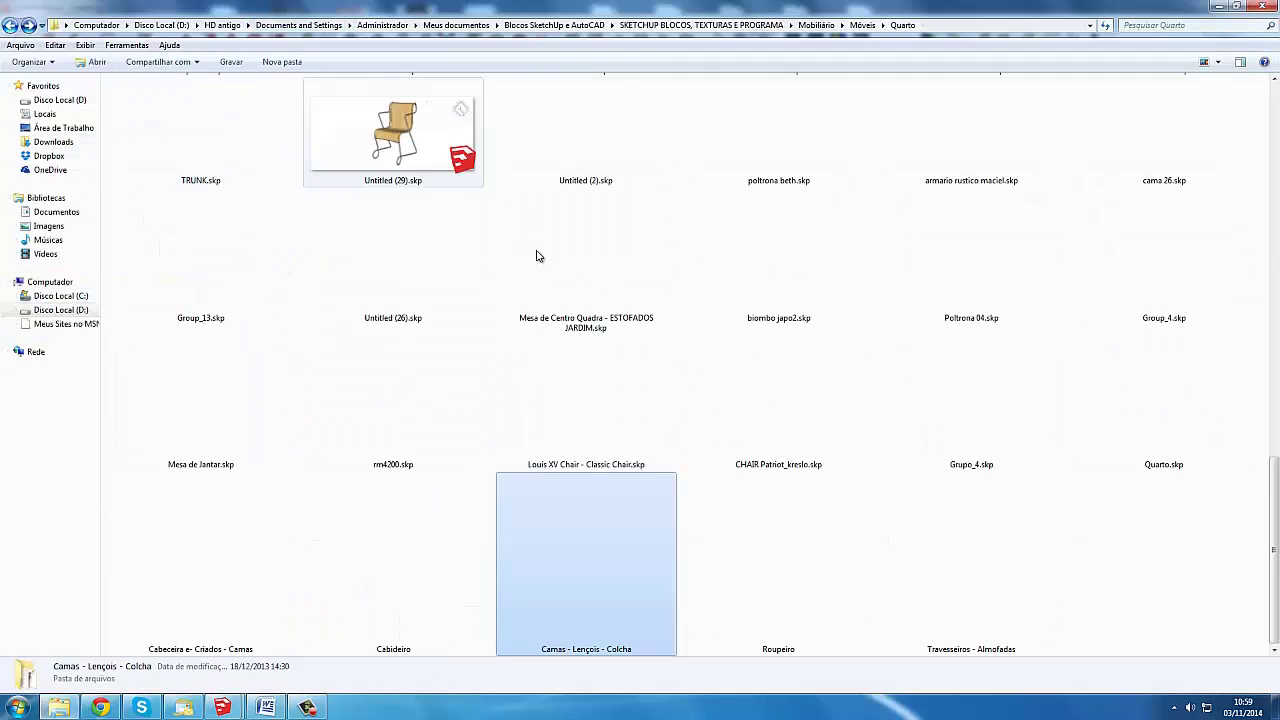
{"action": "double_click", "coordinate": [586, 560]}
{"action": "left_click", "coordinate": [10, 25]}
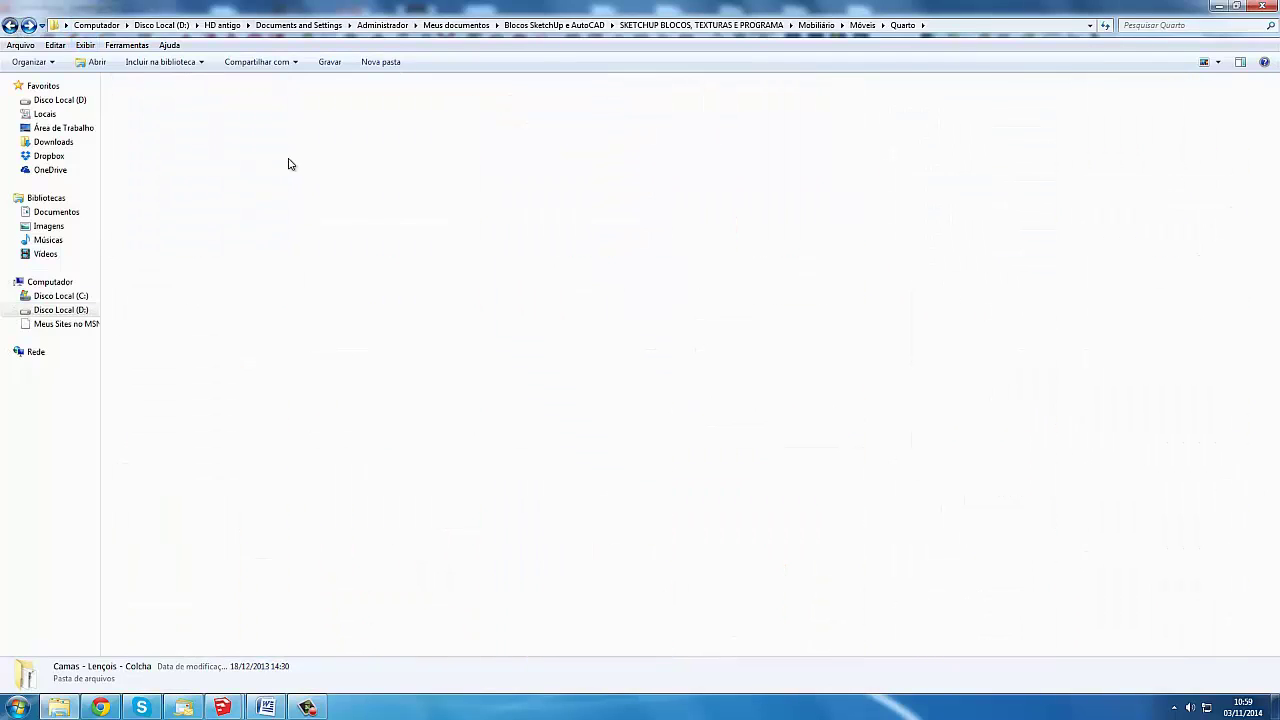
{"action": "key", "text": "BackSpace"}
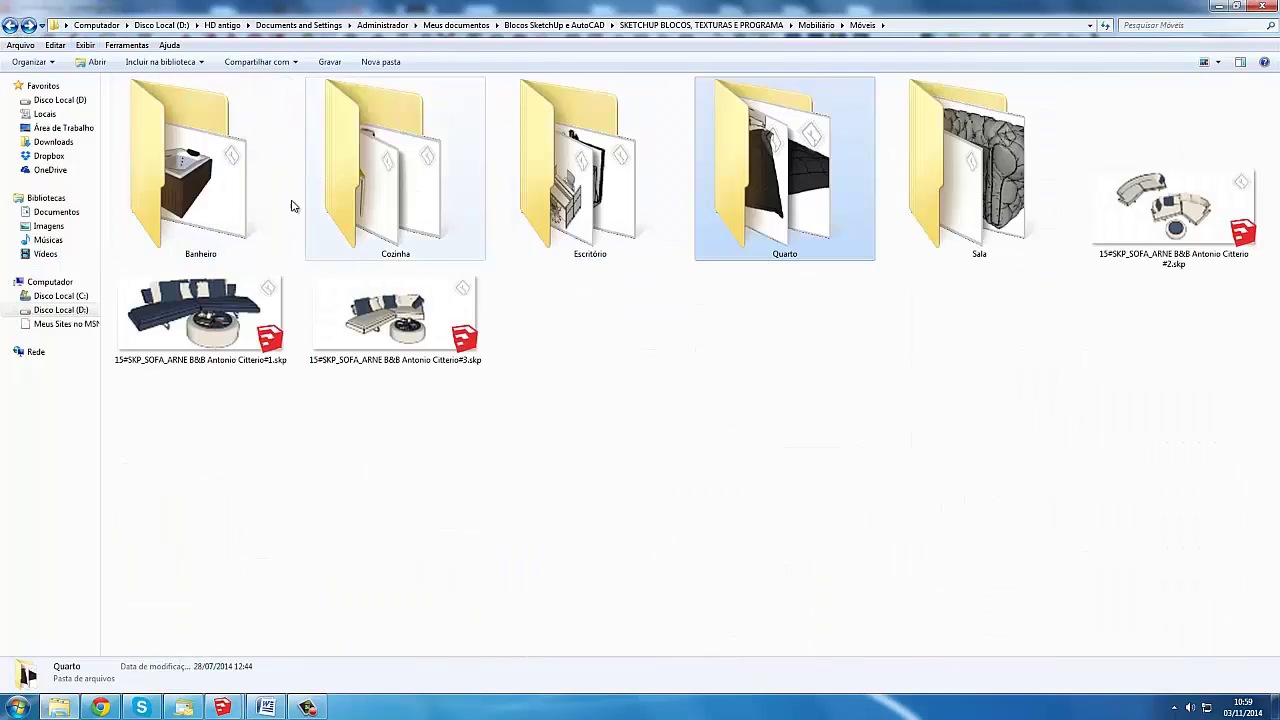
{"action": "left_click", "coordinate": [10, 25]}
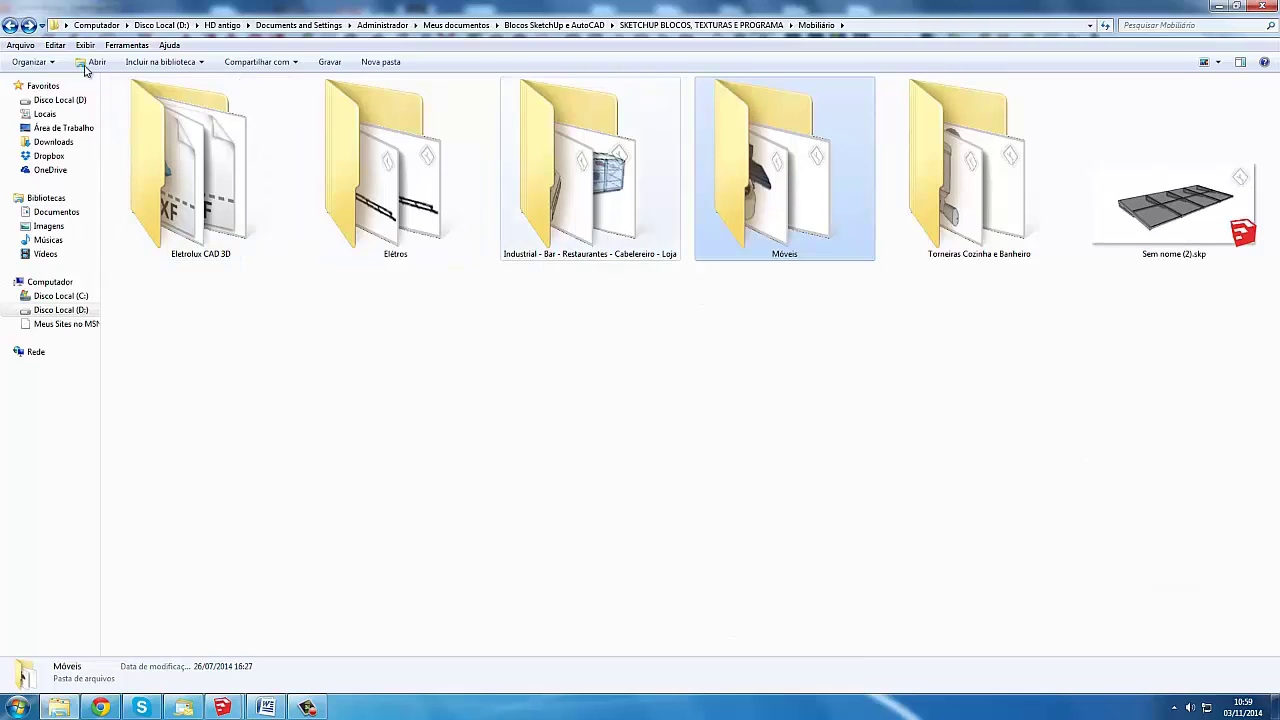
{"action": "left_click", "coordinate": [10, 25]}
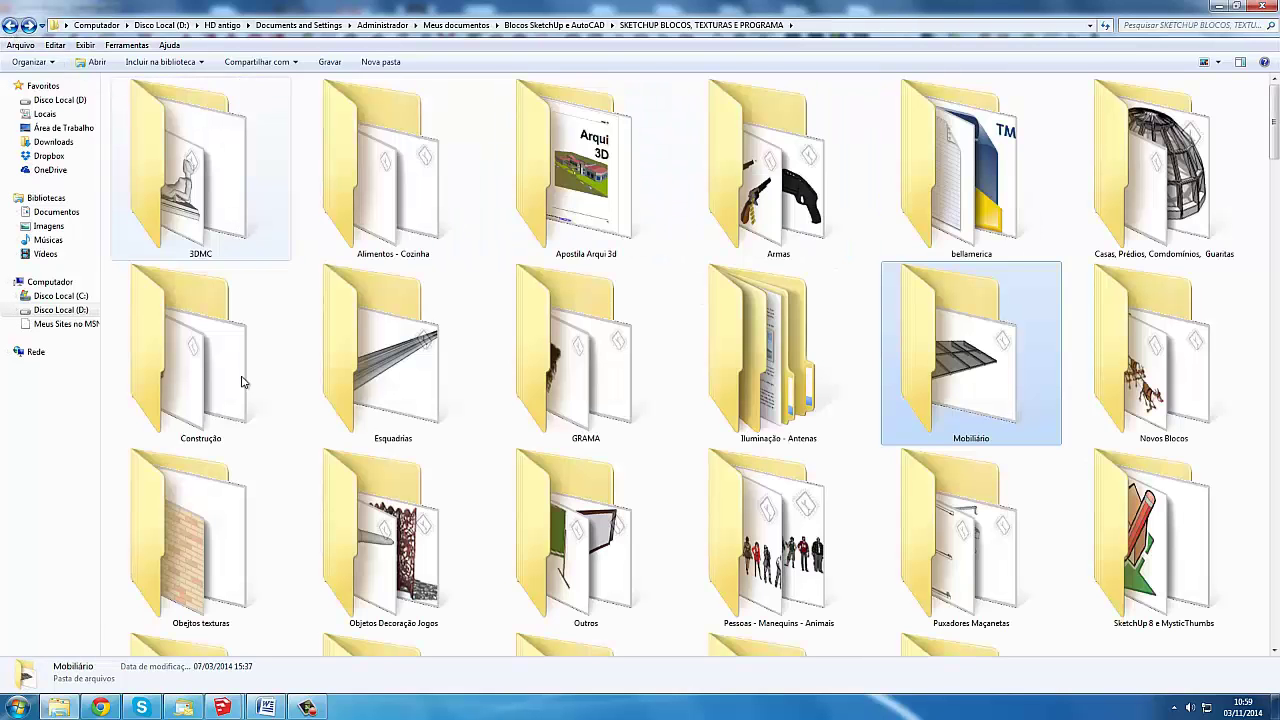
{"action": "double_click", "coordinate": [229, 500]}
{"action": "scroll", "coordinate": [564, 423], "scroll_direction": "down", "scroll_amount": 10}
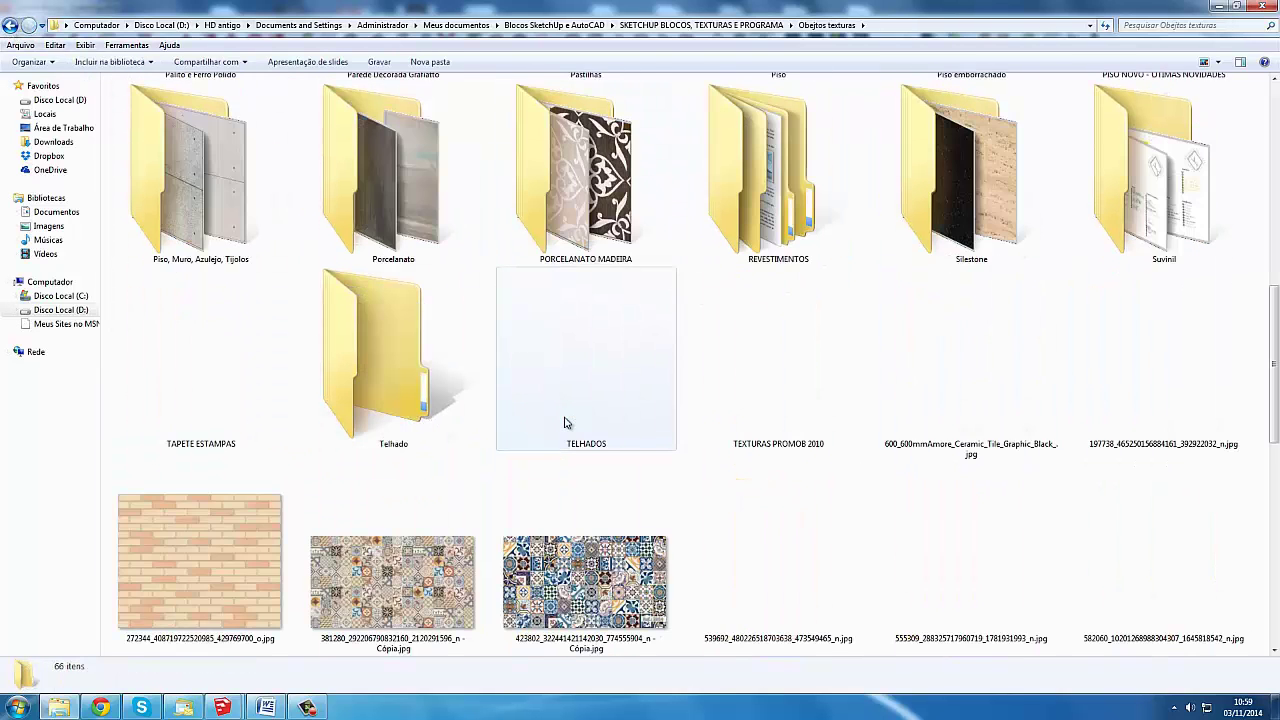
{"action": "scroll", "coordinate": [563, 415], "scroll_direction": "down", "scroll_amount": 3}
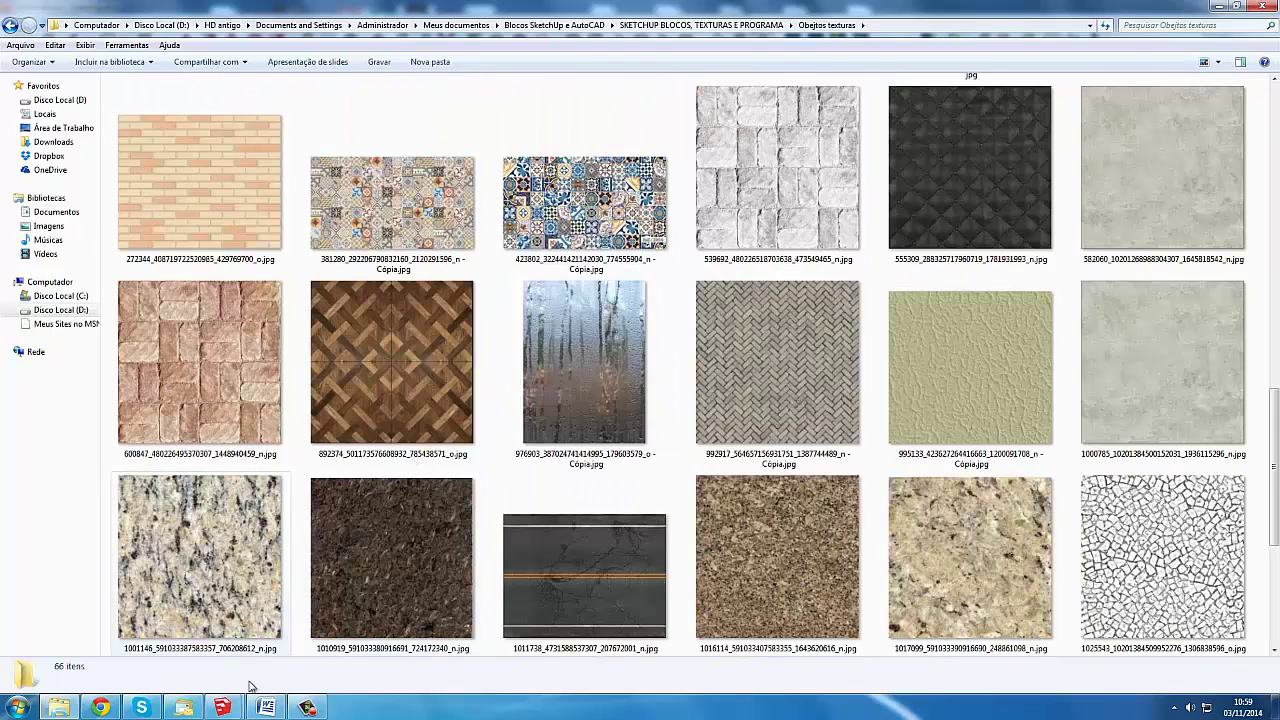
{"action": "mouse_move", "coordinate": [222, 707]}
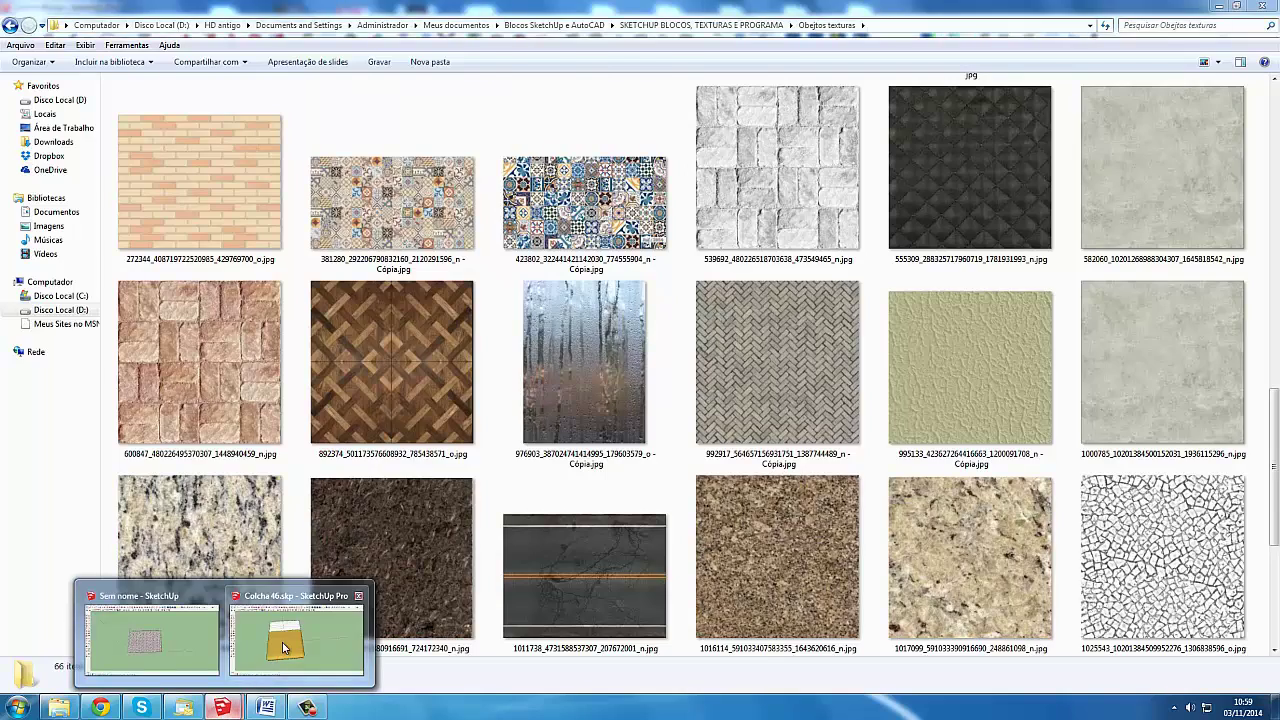
{"action": "left_click", "coordinate": [283, 648]}
Step: With the Paint Bucket, edit the blanket's Arch37_052_mat_2 material and browse for a texture image
{"action": "left_click", "coordinate": [580, 482]}
{"action": "left_click", "coordinate": [244, 381]}
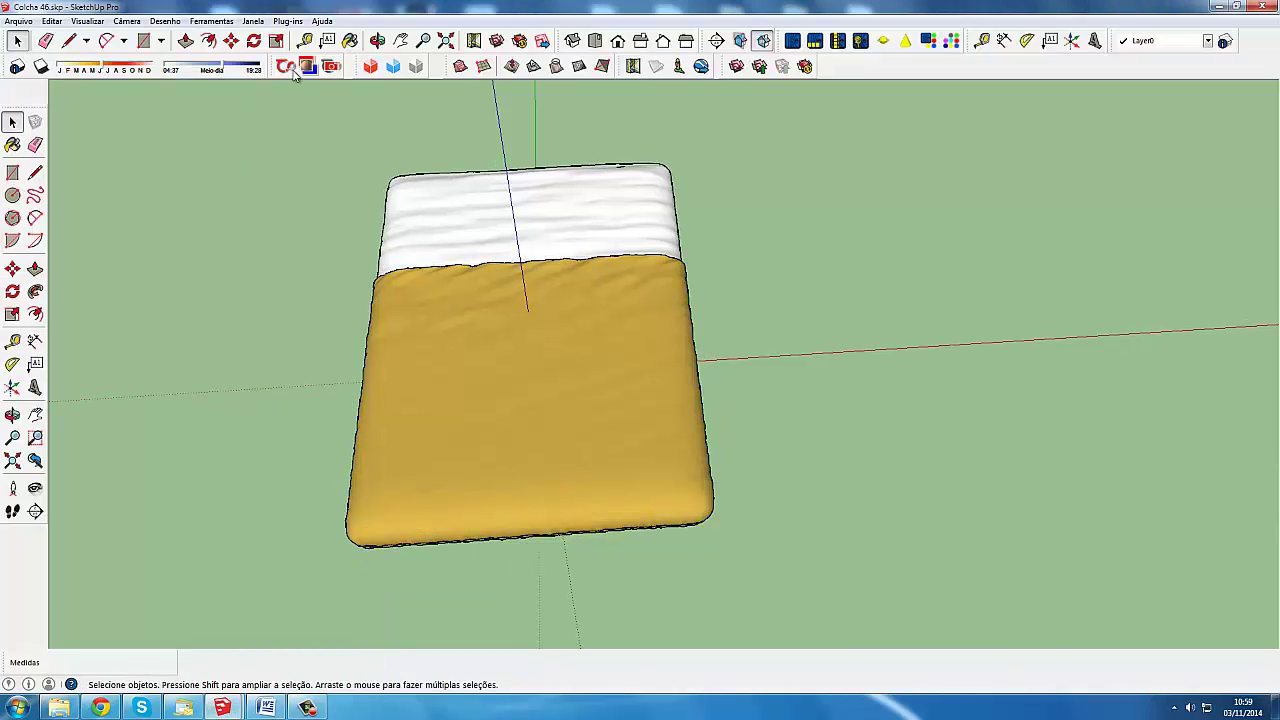
{"action": "left_click", "coordinate": [349, 40]}
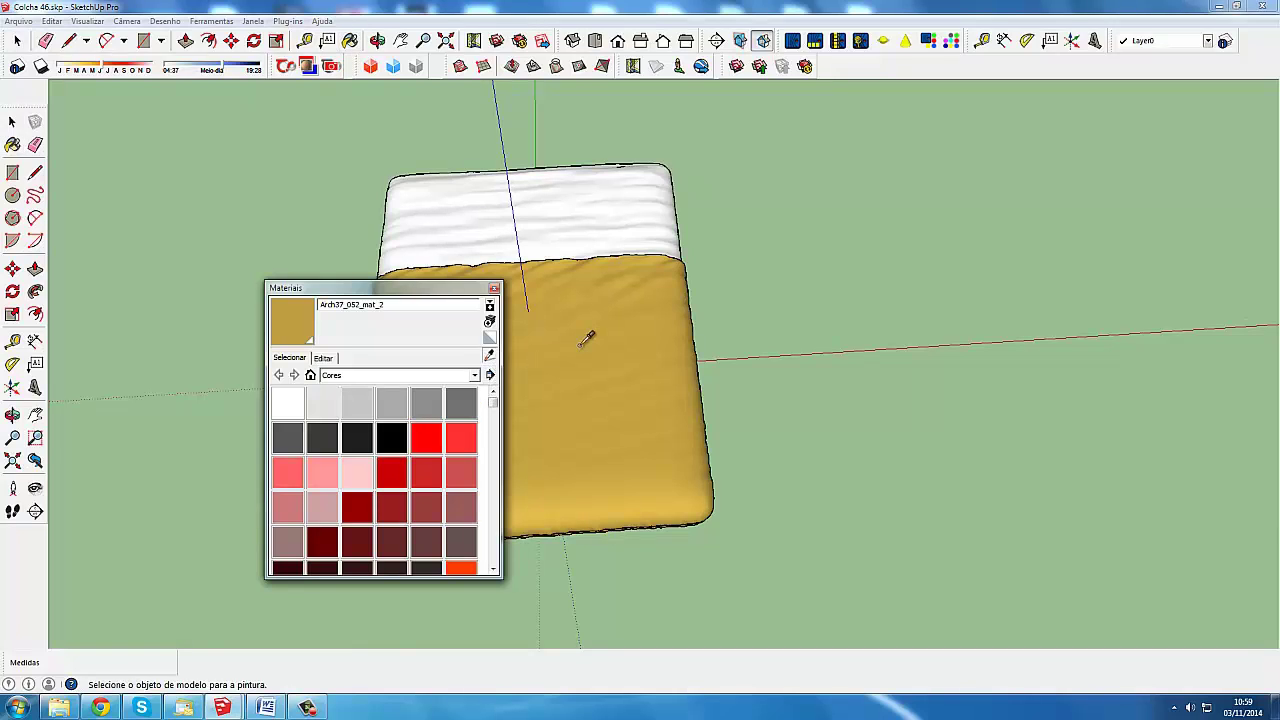
{"action": "left_click", "coordinate": [323, 358]}
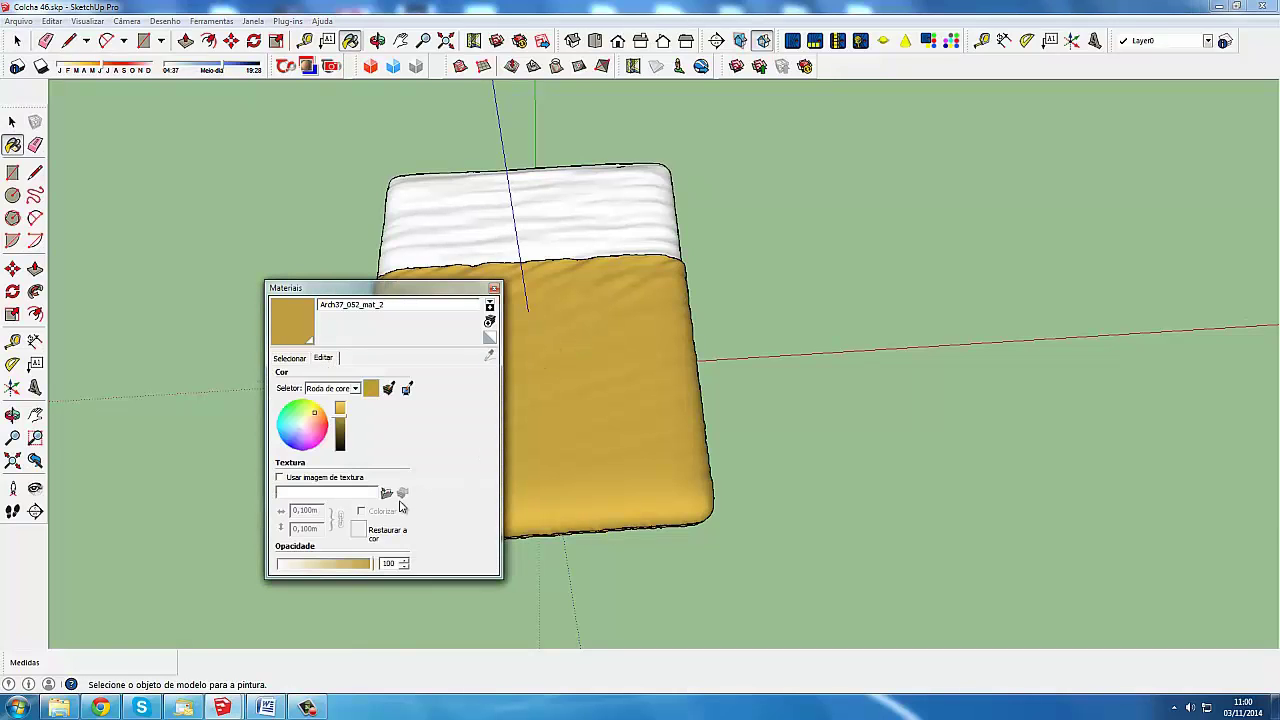
{"action": "left_click", "coordinate": [386, 492]}
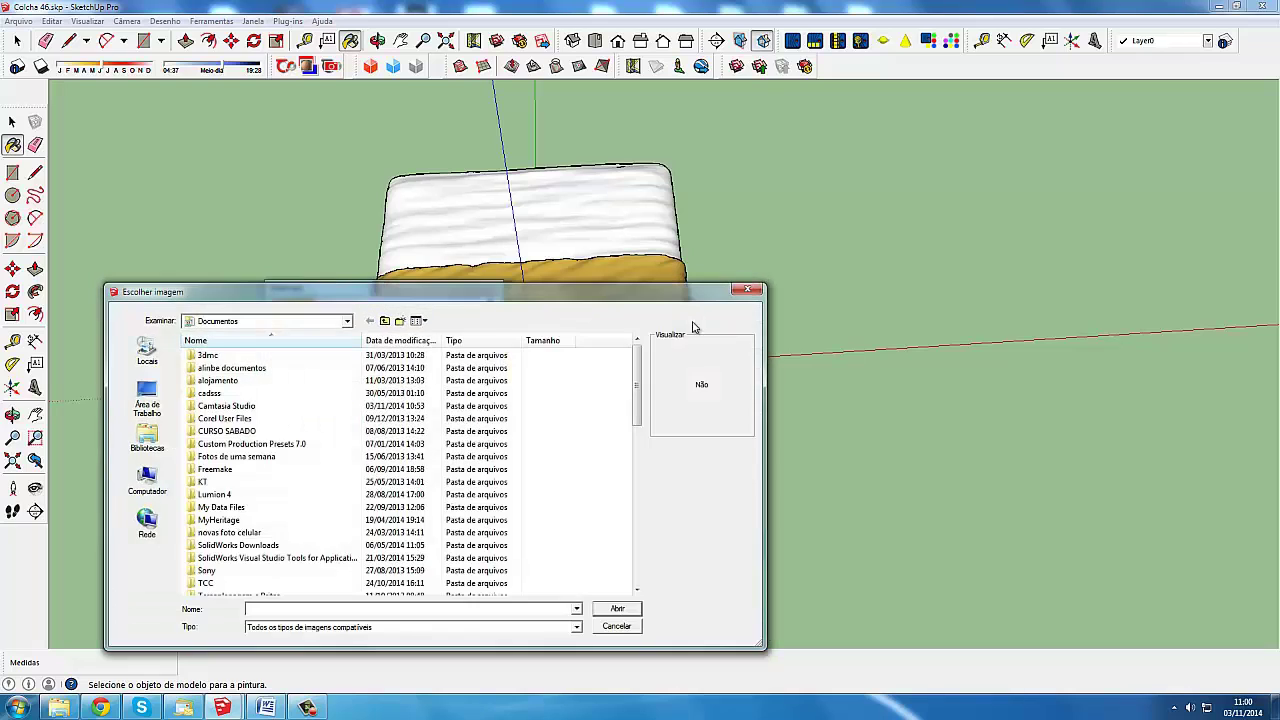
Step: In the image chooser, go to D:\HD antigo\Documents and Settings\Administrador\Meus documentos
{"action": "left_click", "coordinate": [147, 480]}
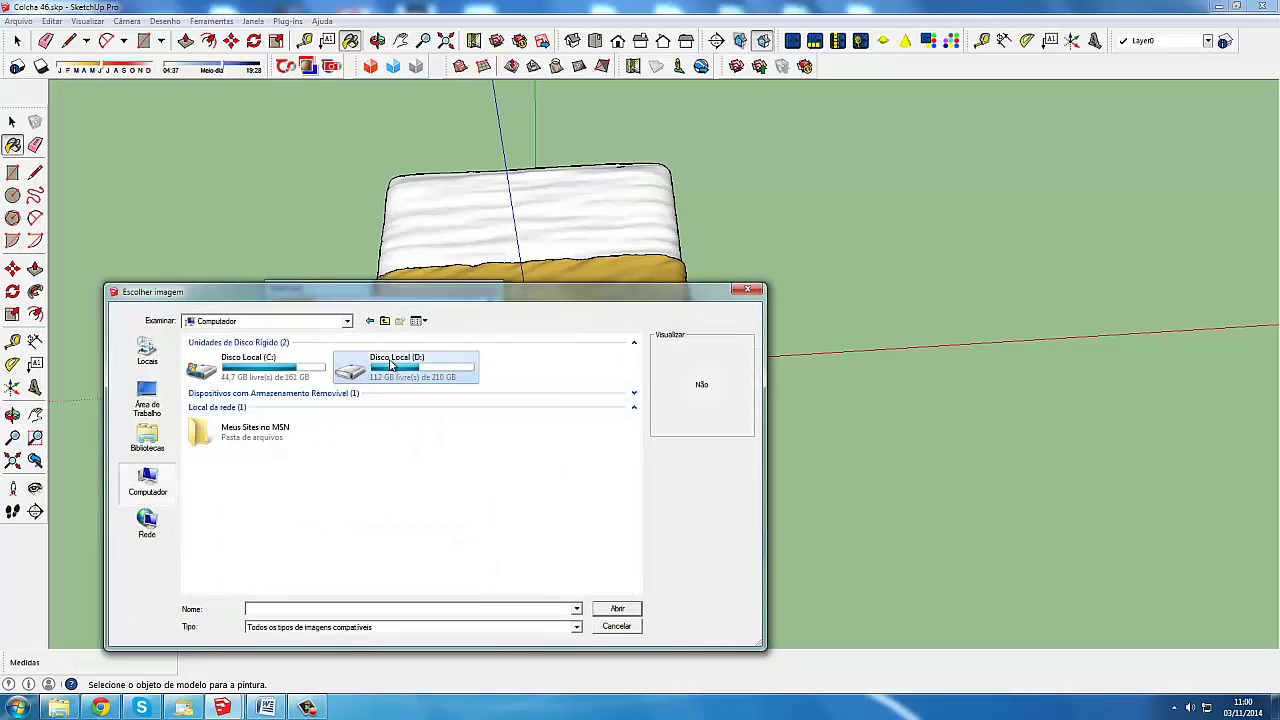
{"action": "double_click", "coordinate": [348, 385]}
{"action": "double_click", "coordinate": [246, 408]}
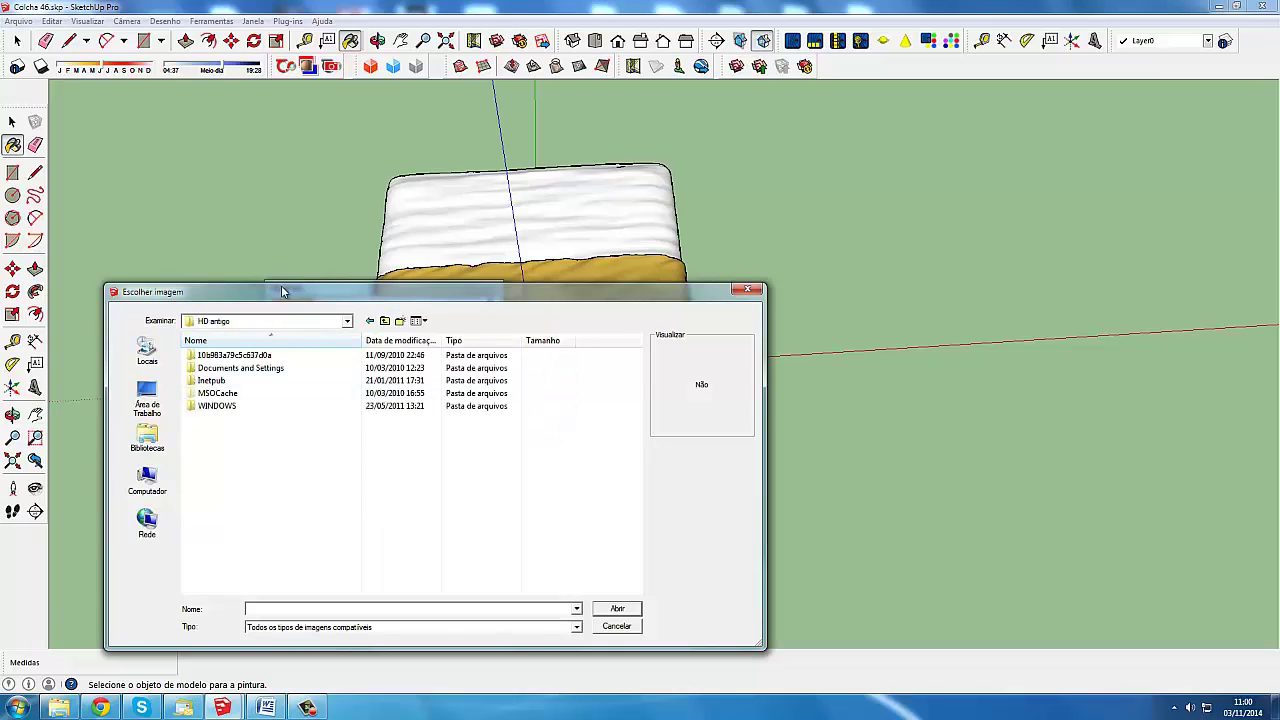
{"action": "left_click_drag", "start_coordinate": [286, 292], "coordinate": [364, 244]}
{"action": "double_click", "coordinate": [314, 320]}
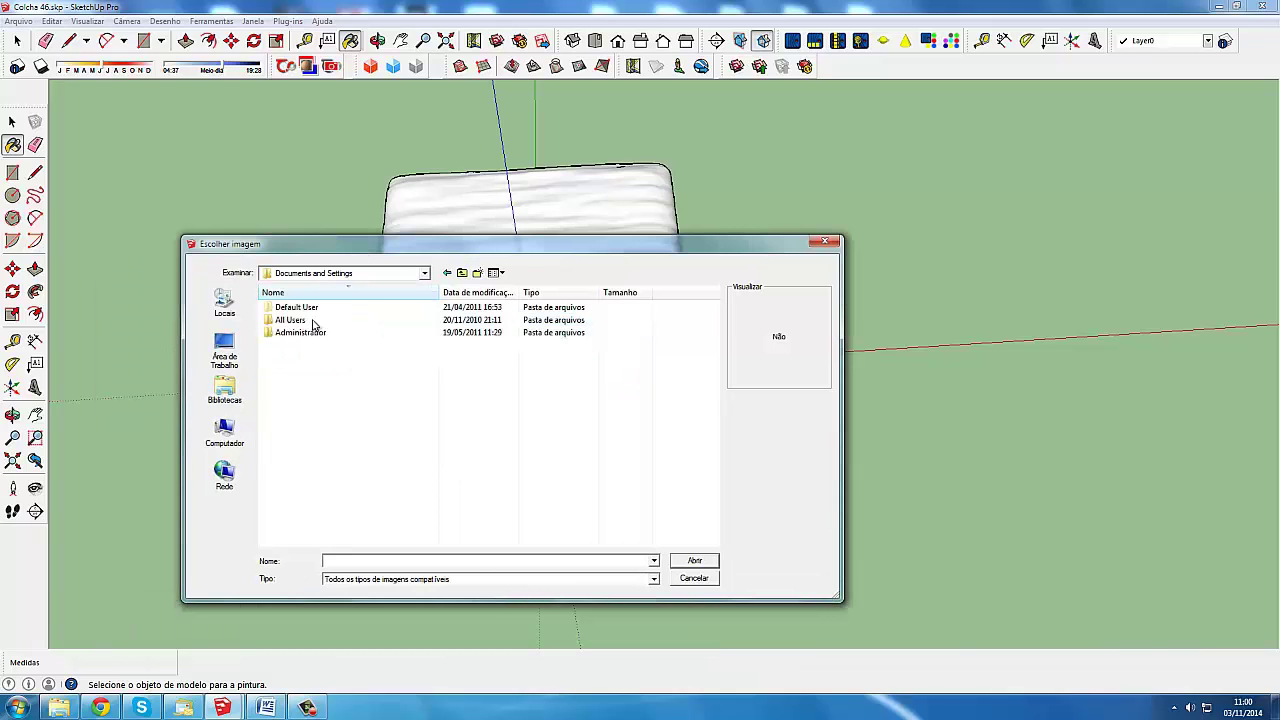
{"action": "double_click", "coordinate": [311, 333]}
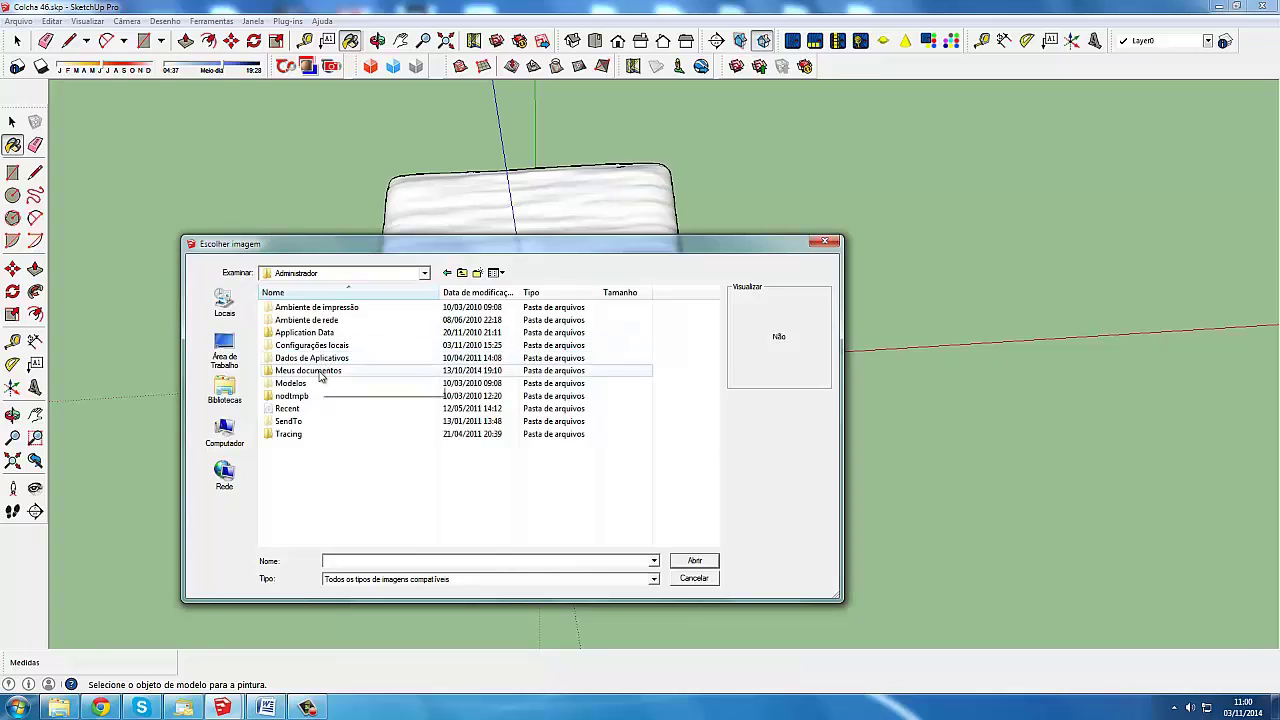
{"action": "double_click", "coordinate": [324, 370]}
Step: Open Objetos texturas under SKETCHUP BLOCOS, TEXTURAS E PROGRAMA and pick the speckled 381280 image
{"action": "double_click", "coordinate": [345, 360]}
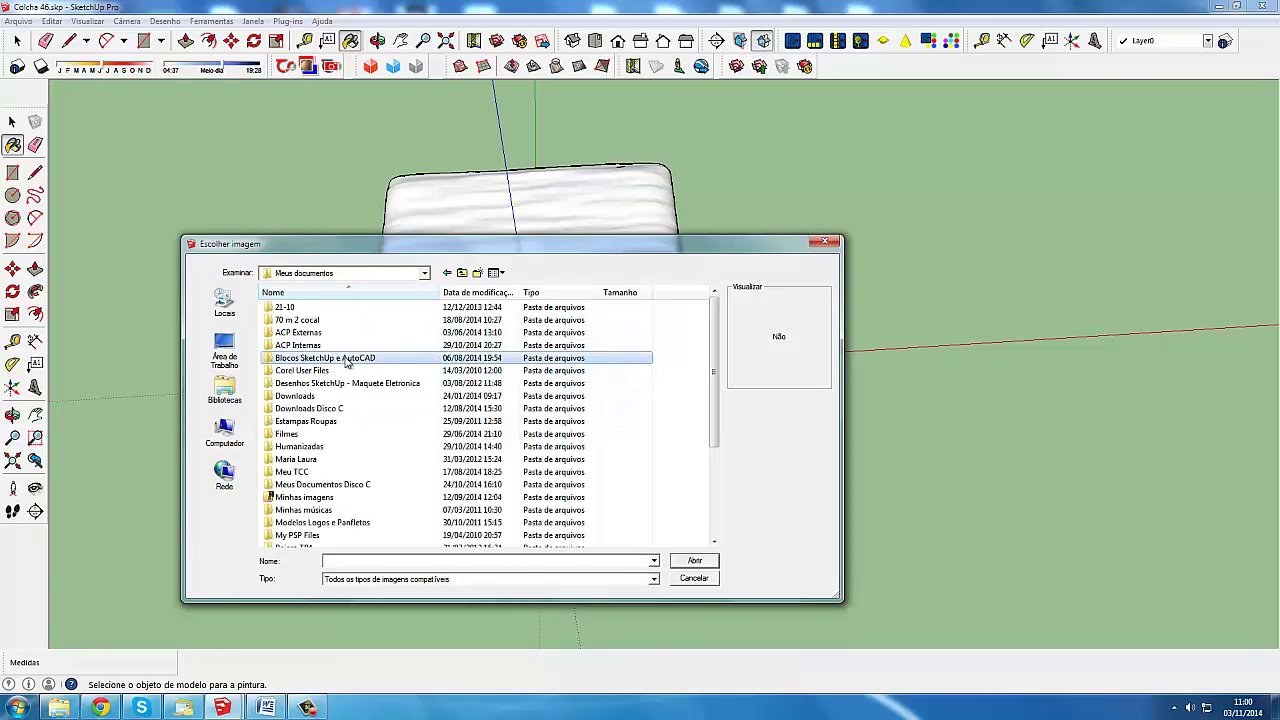
{"action": "double_click", "coordinate": [380, 358]}
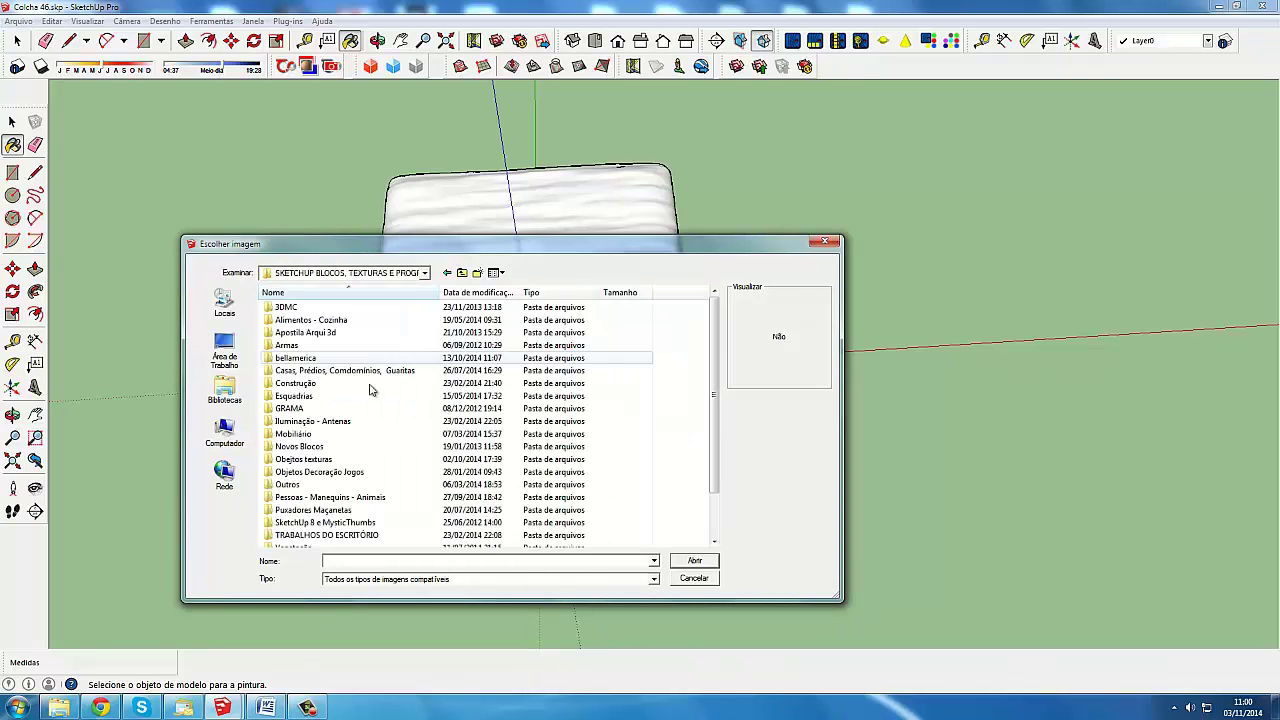
{"action": "double_click", "coordinate": [333, 459]}
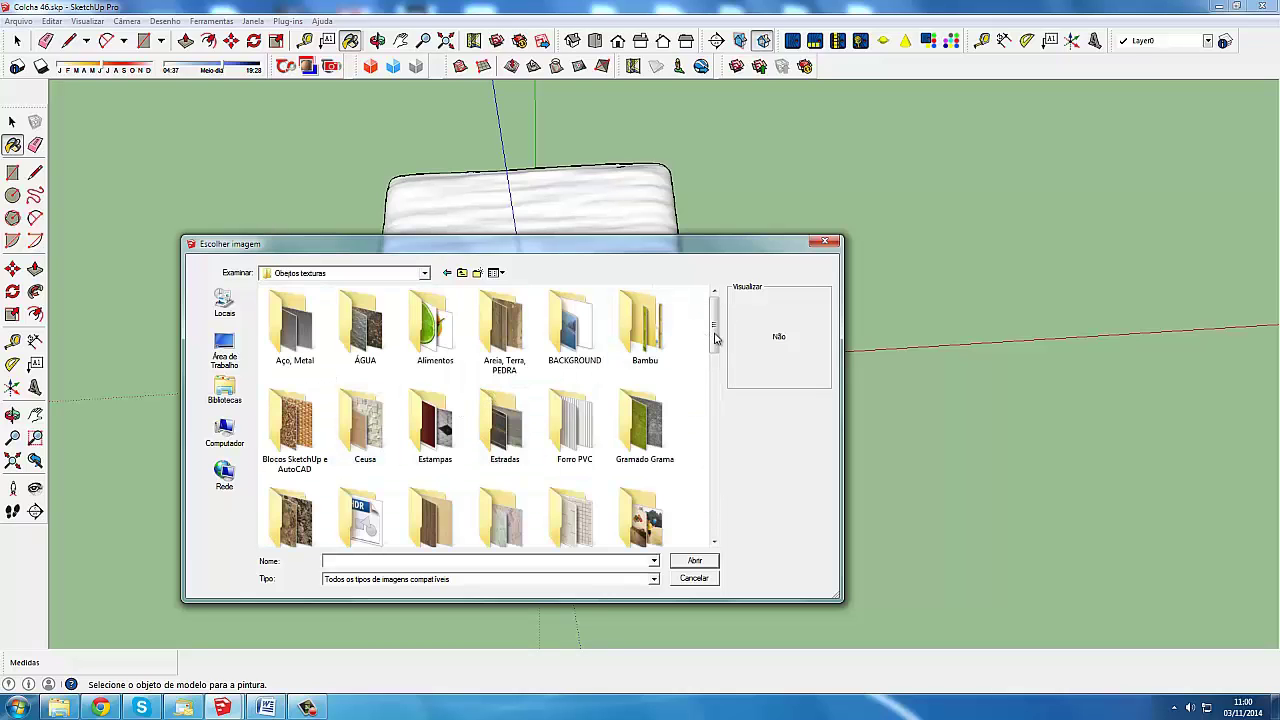
{"action": "left_click_drag", "start_coordinate": [716, 338], "coordinate": [728, 314]}
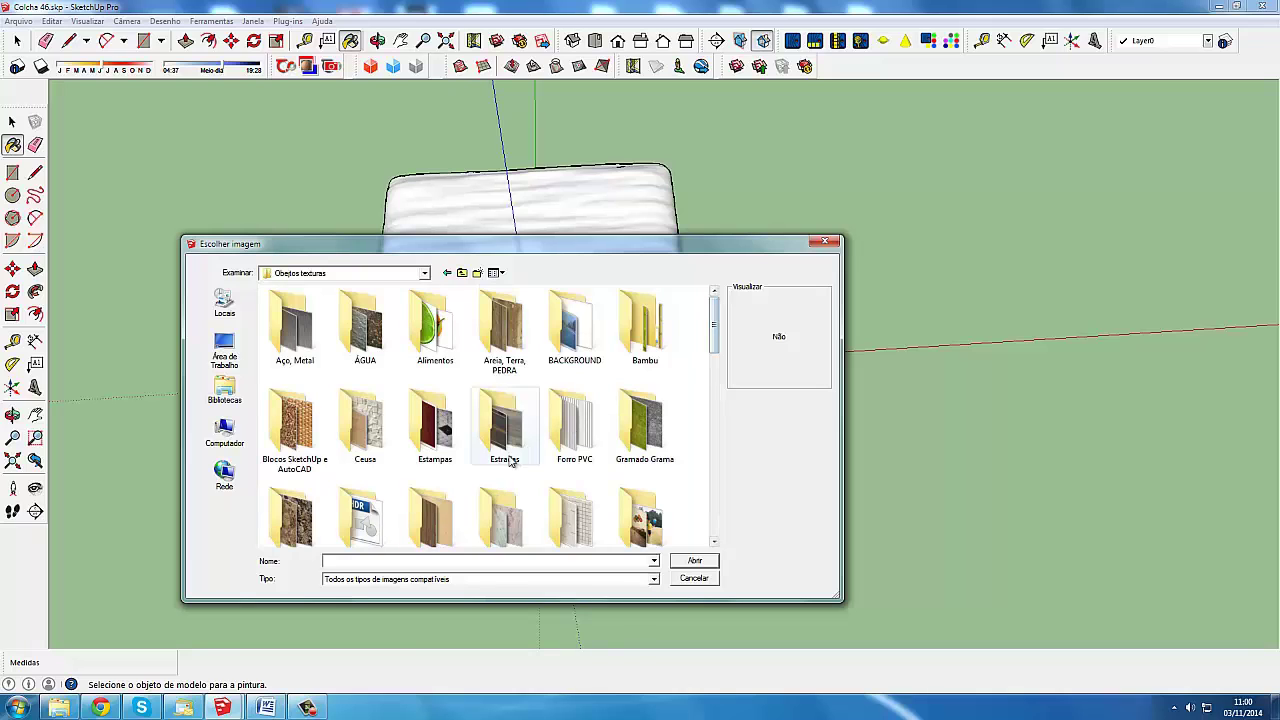
{"action": "left_click_drag", "start_coordinate": [712, 340], "coordinate": [722, 533]}
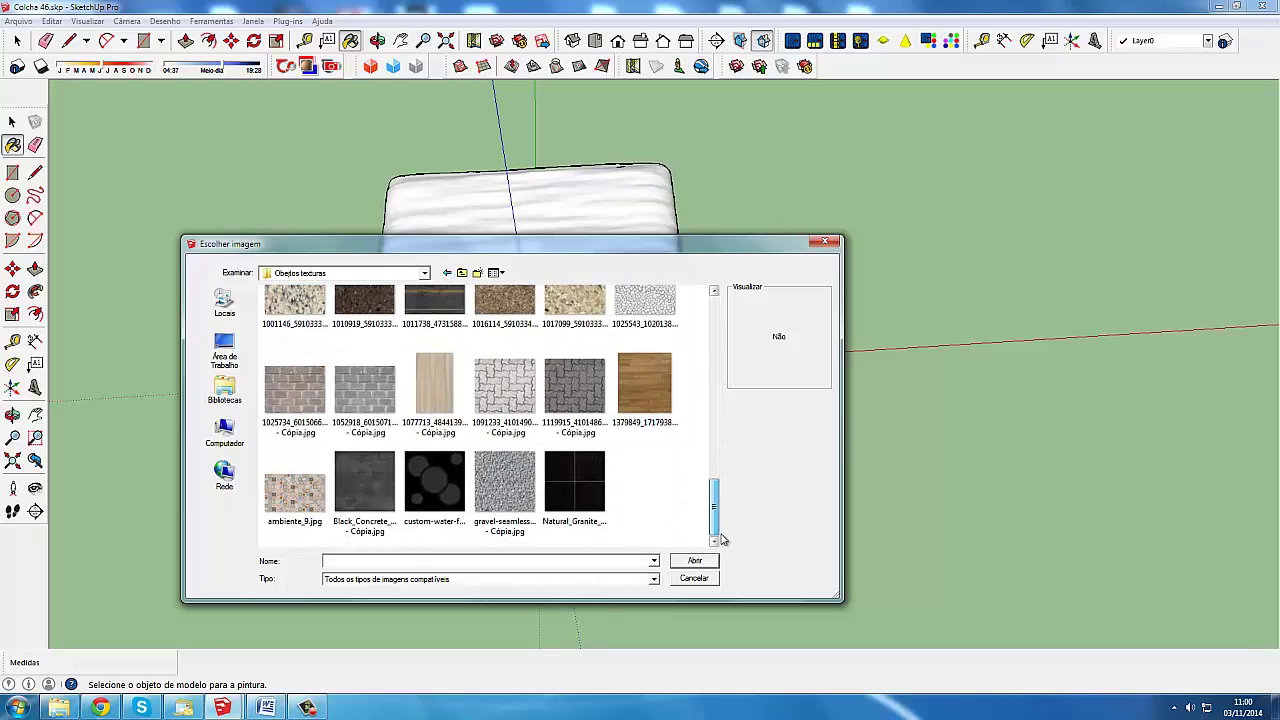
{"action": "left_click_drag", "start_coordinate": [722, 533], "coordinate": [716, 452]}
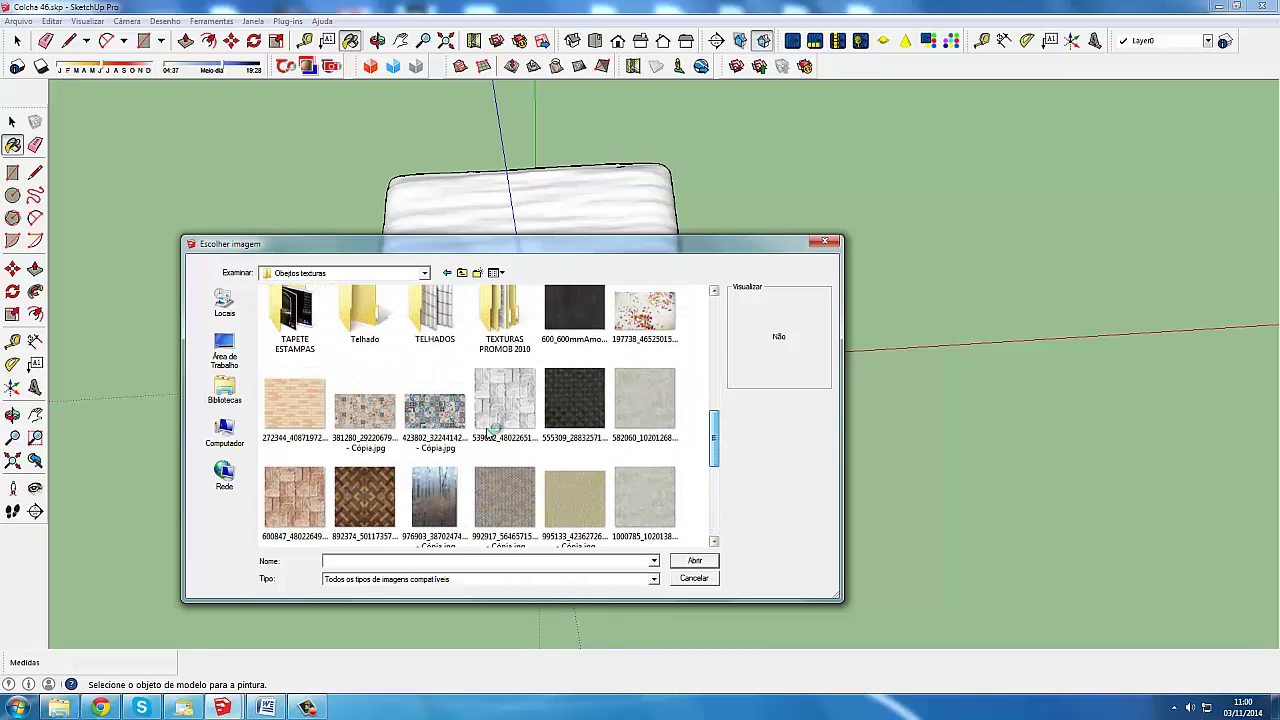
{"action": "left_click", "coordinate": [365, 405]}
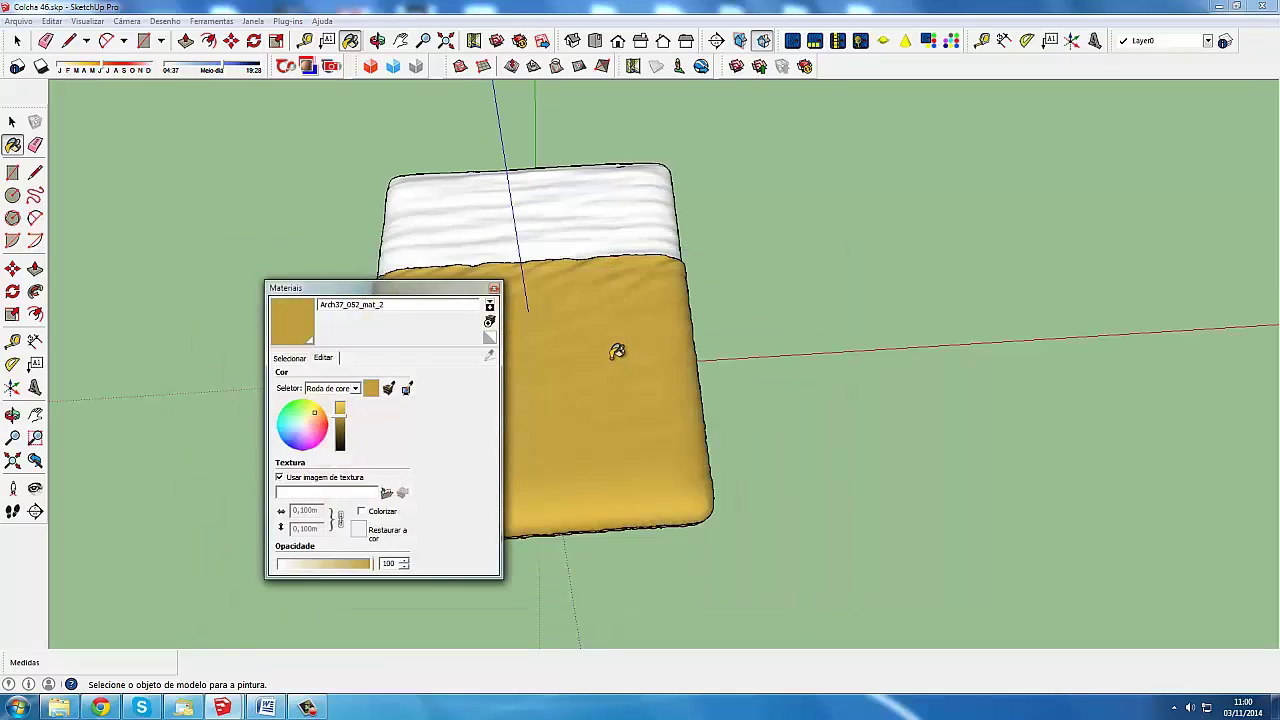
Step: Set the blanket texture width to 1,100 m and close the materials editor
{"action": "scroll", "coordinate": [560, 350], "scroll_direction": "up", "scroll_amount": 1}
{"action": "scroll", "coordinate": [520, 345], "scroll_direction": "up", "scroll_amount": 1}
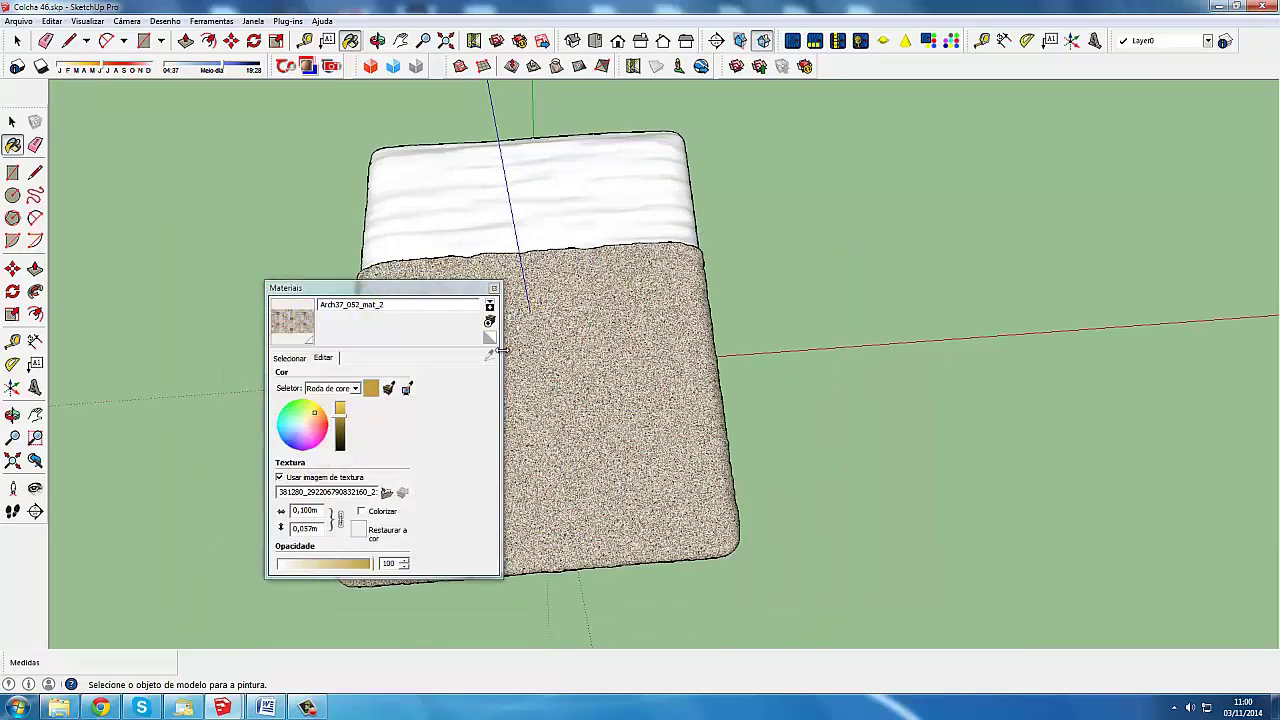
{"action": "scroll", "coordinate": [570, 385], "scroll_direction": "up", "scroll_amount": 1}
{"action": "scroll", "coordinate": [500, 290], "scroll_direction": "up", "scroll_amount": 2}
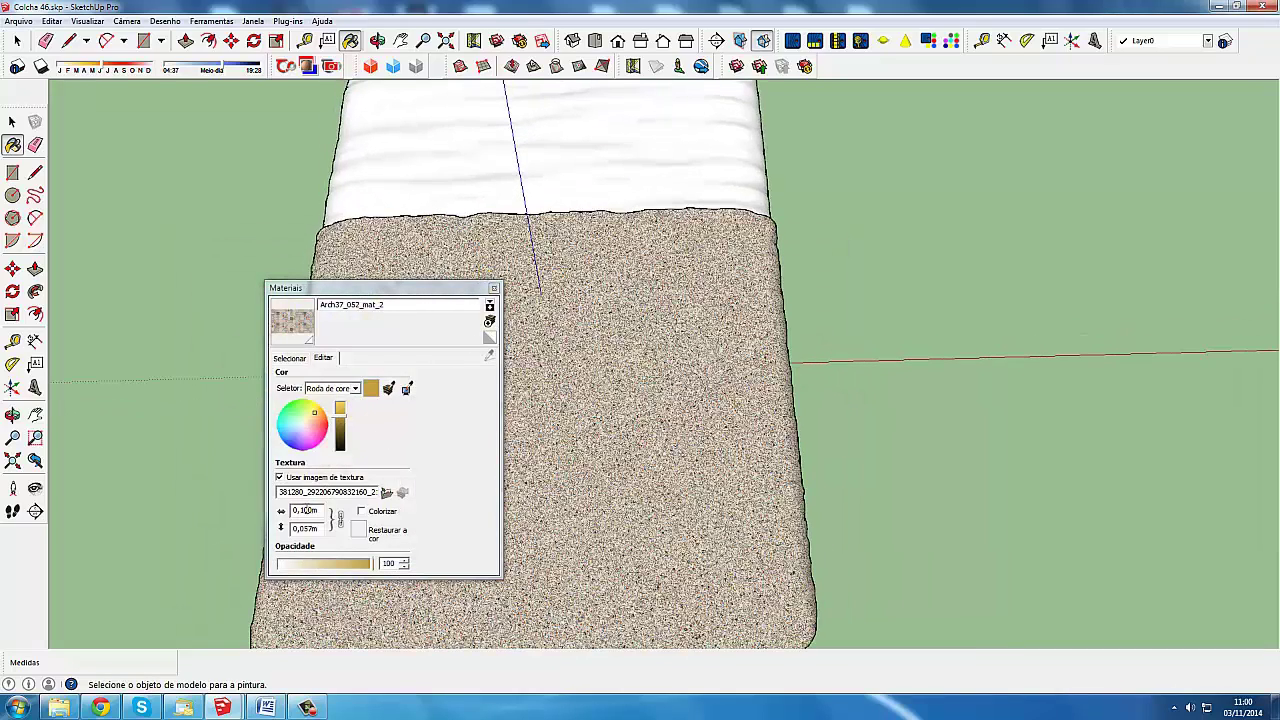
{"action": "left_click", "coordinate": [294, 510]}
{"action": "type", "text": "1"}
{"action": "key", "text": "Return"}
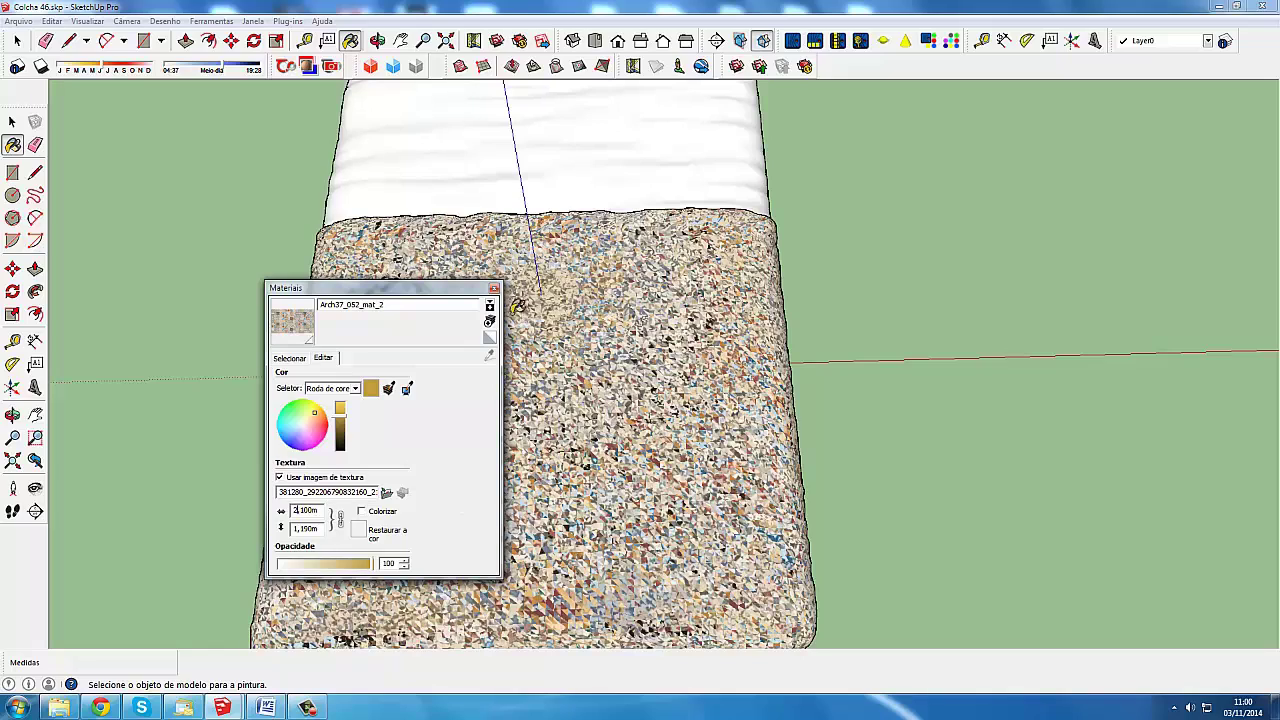
{"action": "left_click", "coordinate": [496, 281]}
Step: Switch to Select and zoom and orbit around the bed to inspect the speckled quilt
{"action": "scroll", "coordinate": [560, 260], "scroll_direction": "down", "scroll_amount": 1}
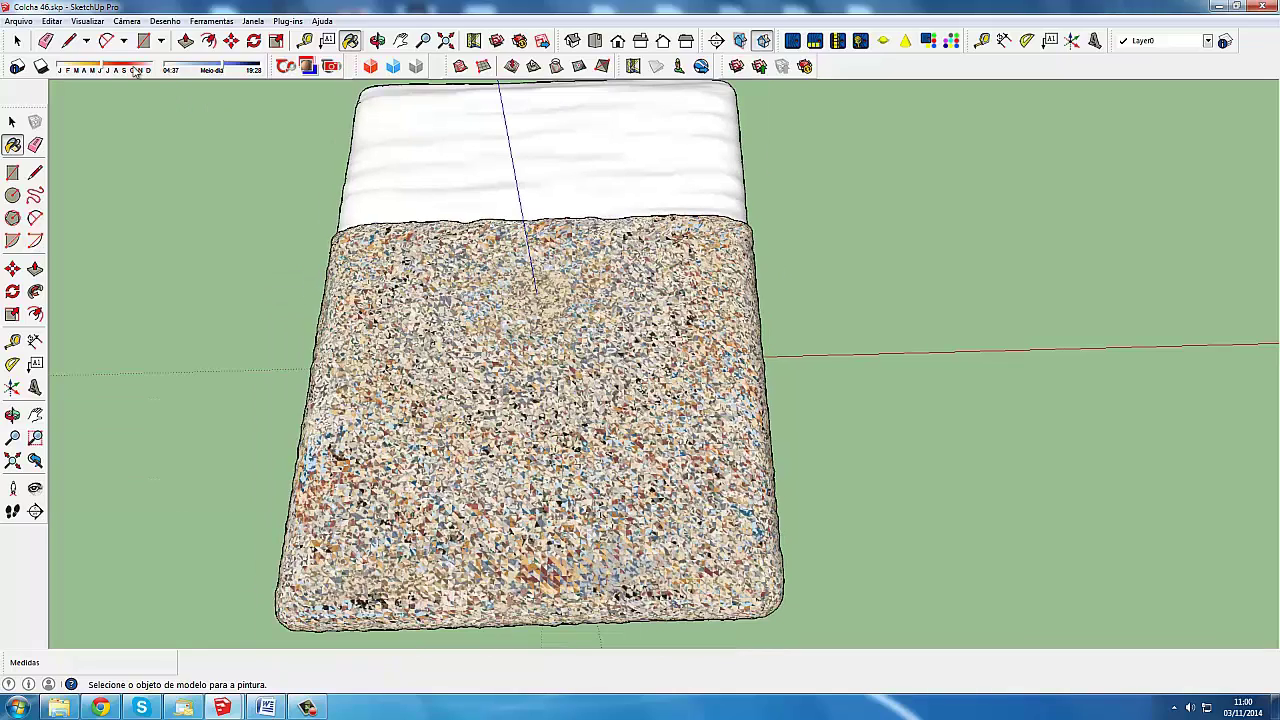
{"action": "key", "text": "space"}
{"action": "scroll", "coordinate": [600, 268], "scroll_direction": "down", "scroll_amount": 1}
{"action": "scroll", "coordinate": [620, 300], "scroll_direction": "down", "scroll_amount": 1}
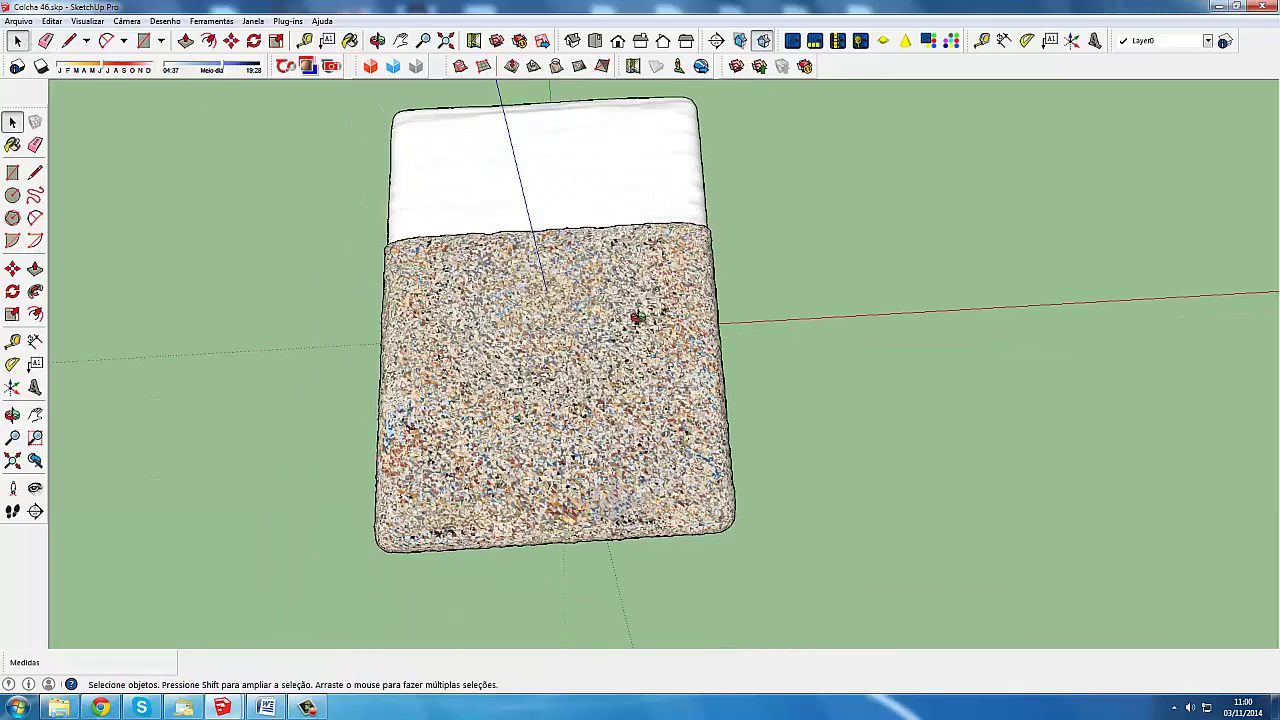
{"action": "scroll", "coordinate": [640, 318], "scroll_direction": "down", "scroll_amount": 2}
{"action": "middle_click_drag", "start_coordinate": [662, 318], "coordinate": [646, 323]}
{"action": "scroll", "coordinate": [600, 320], "scroll_direction": "up", "scroll_amount": 1}
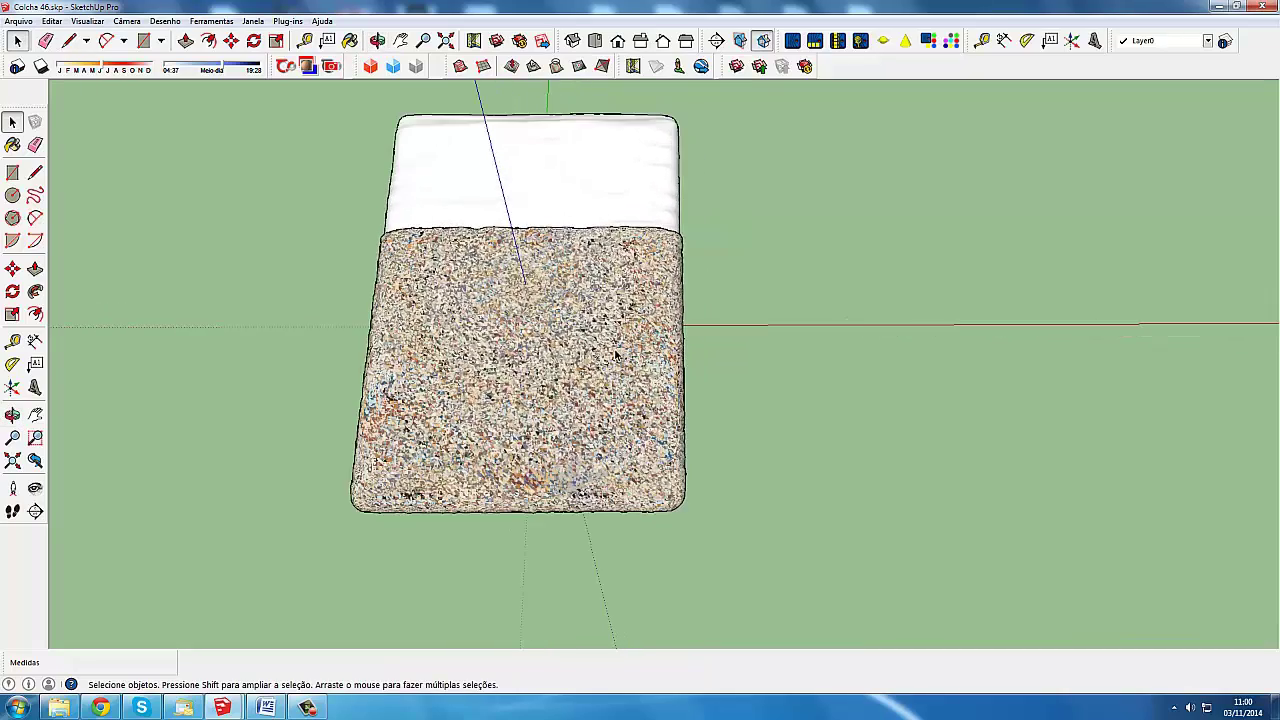
{"action": "scroll", "coordinate": [550, 320], "scroll_direction": "up", "scroll_amount": 2}
{"action": "scroll", "coordinate": [500, 320], "scroll_direction": "up", "scroll_amount": 2}
{"action": "scroll", "coordinate": [492, 318], "scroll_direction": "up", "scroll_amount": 1}
{"action": "scroll", "coordinate": [496, 272], "scroll_direction": "down", "scroll_amount": 2}
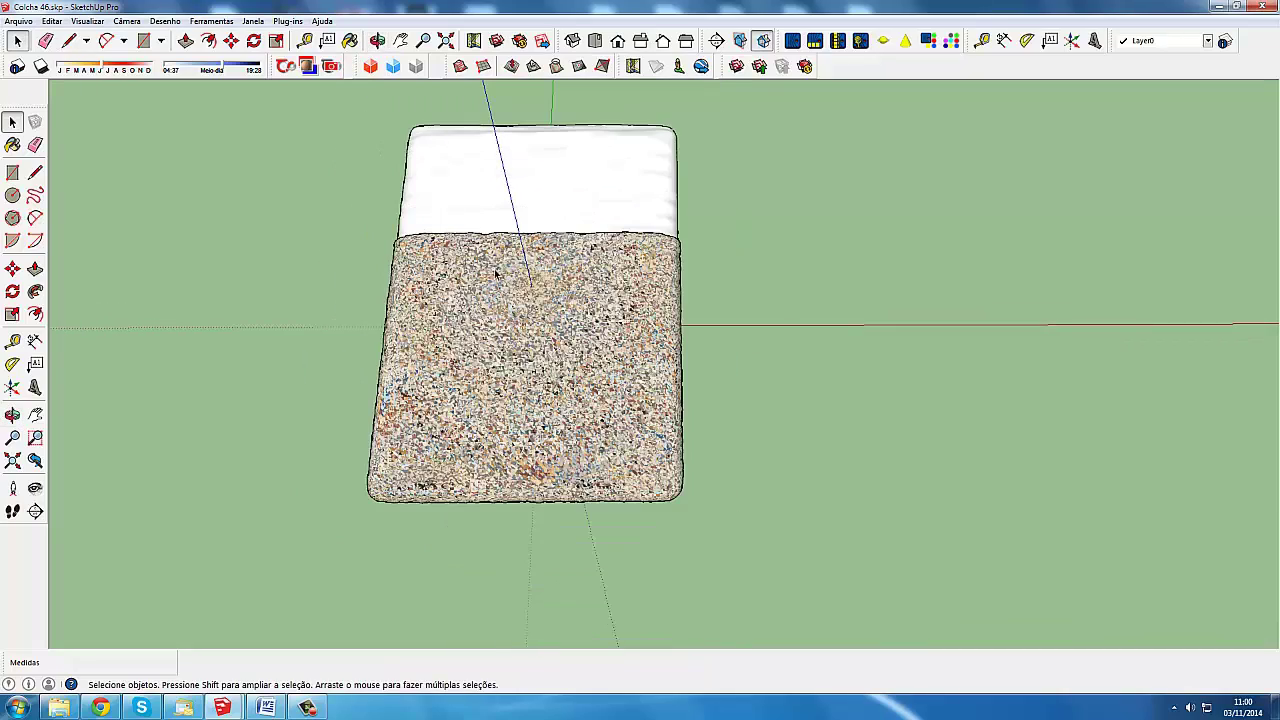
{"action": "scroll", "coordinate": [573, 320], "scroll_direction": "up", "scroll_amount": 1}
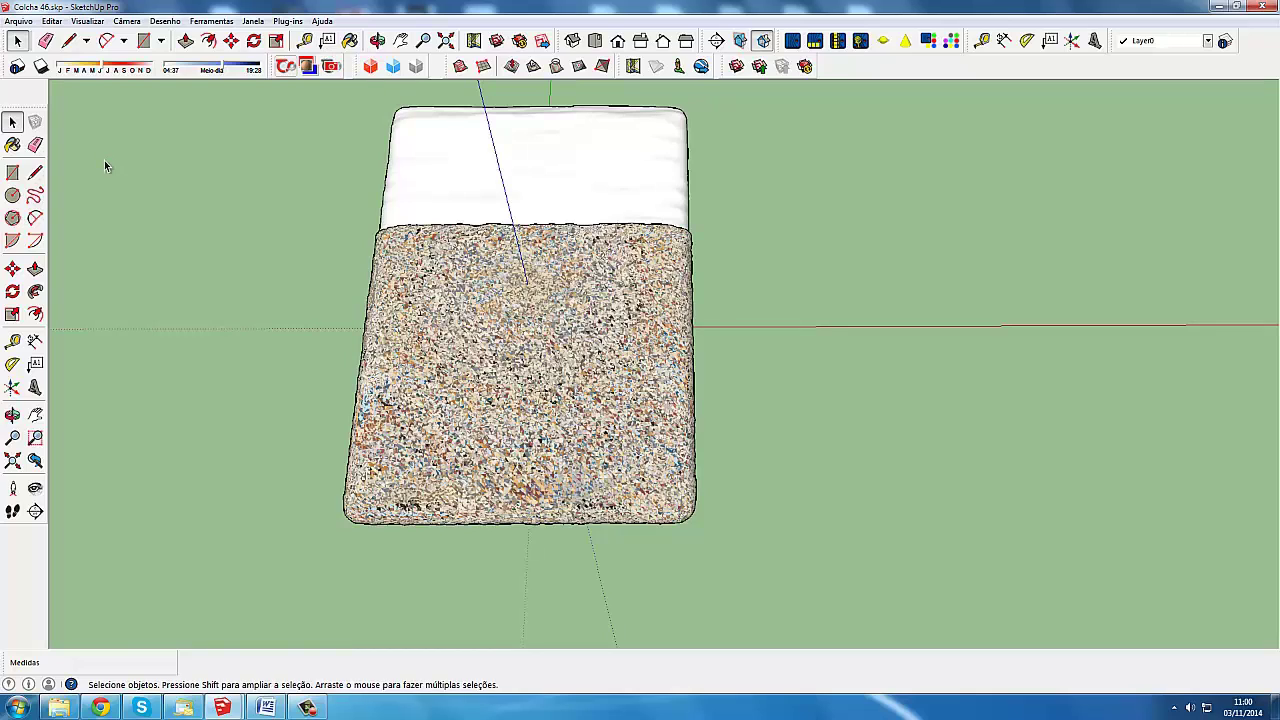
{"action": "scroll", "coordinate": [286, 261], "scroll_direction": "down", "scroll_amount": 1}
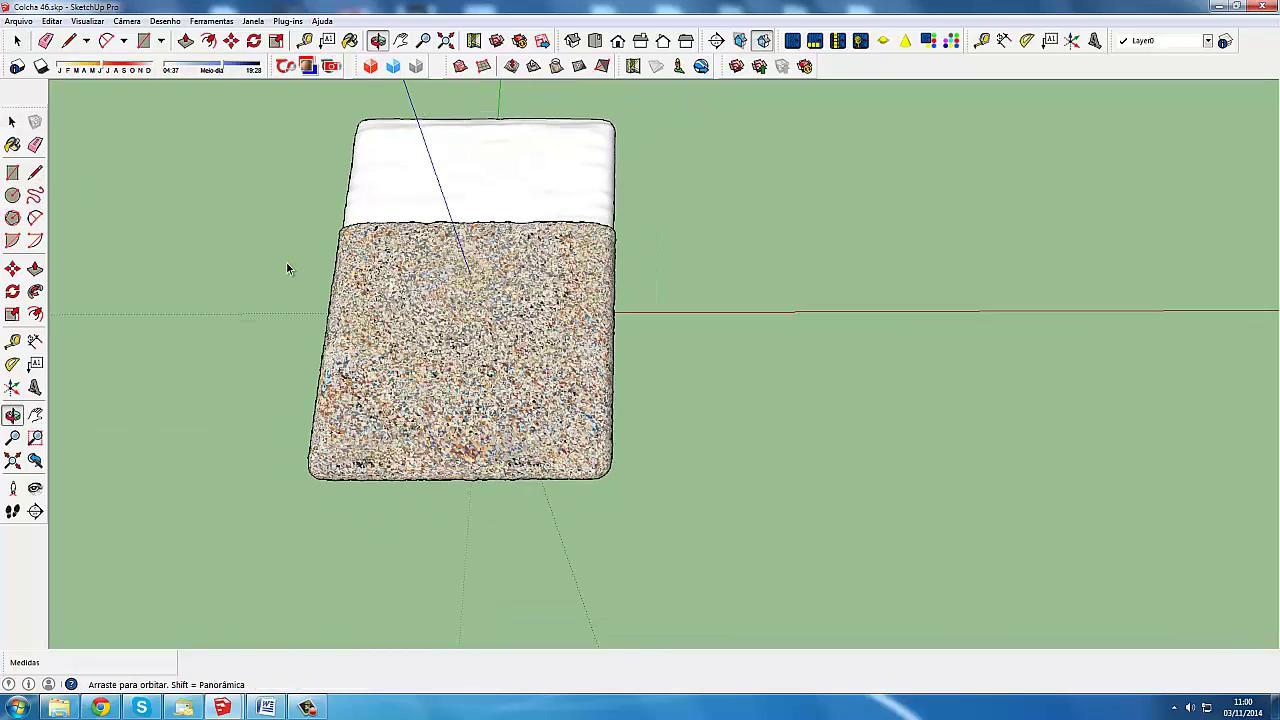
{"action": "right_click", "coordinate": [365, 288]}
{"action": "left_click", "coordinate": [214, 311]}
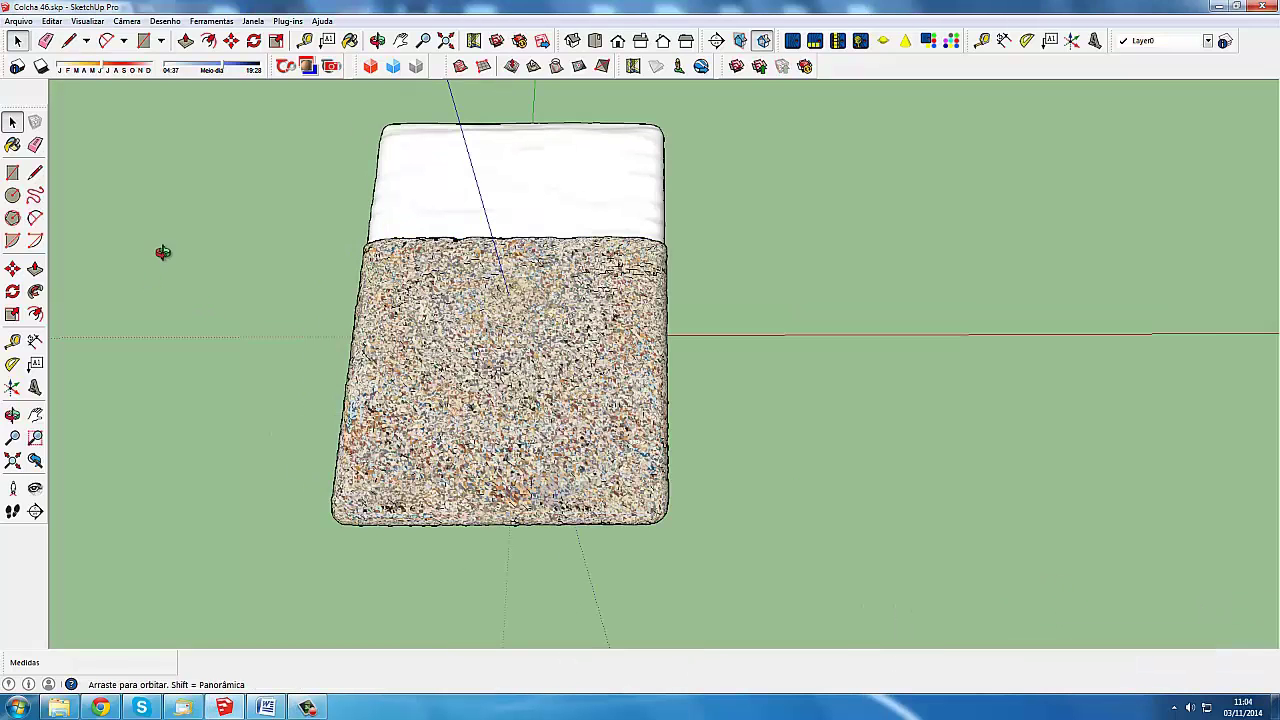
Step: Draw a roughly 1,717 m by 1,552 m rectangle beside the bed and reverse its faces
{"action": "left_click", "coordinate": [12, 172]}
{"action": "mouse_move", "coordinate": [728, 351]}
{"action": "middle_mouse_down"}
{"action": "mouse_move", "coordinate": [714, 286]}
{"action": "mouse_move", "coordinate": [737, 300]}
{"action": "middle_mouse_up"}
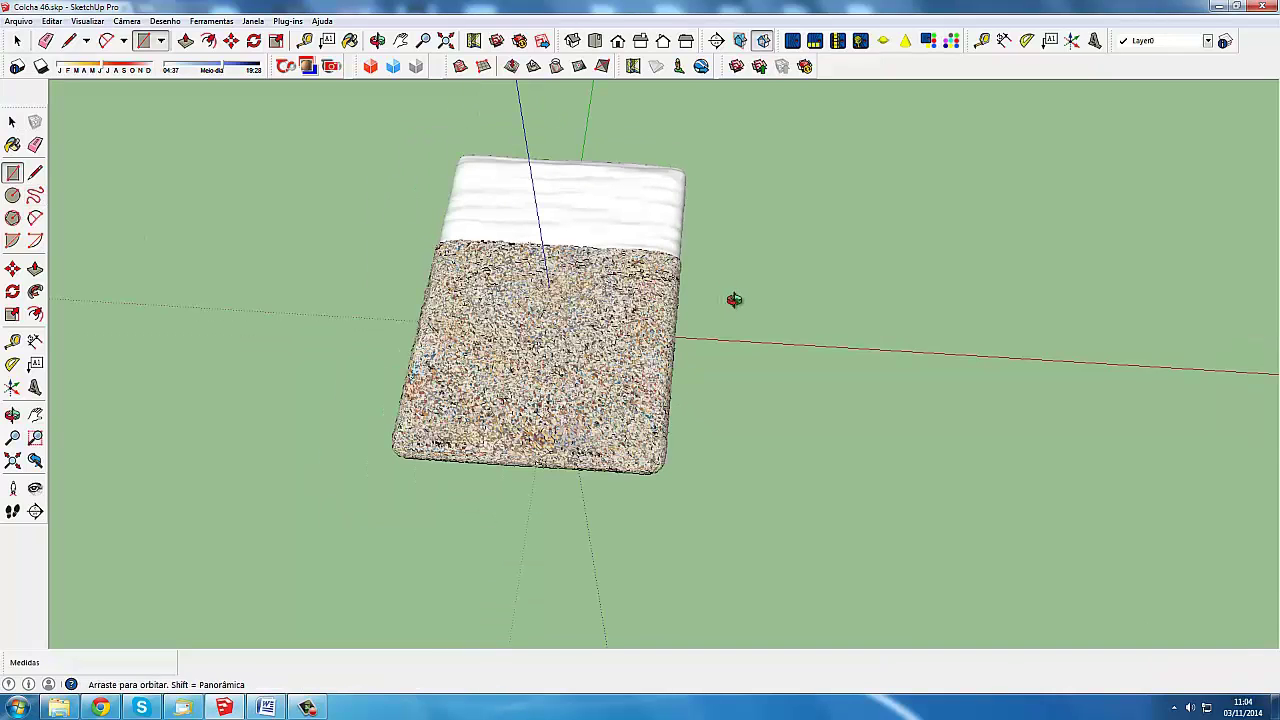
{"action": "left_click", "coordinate": [707, 260]}
{"action": "middle_click_drag", "start_coordinate": [898, 431], "coordinate": [900, 427]}
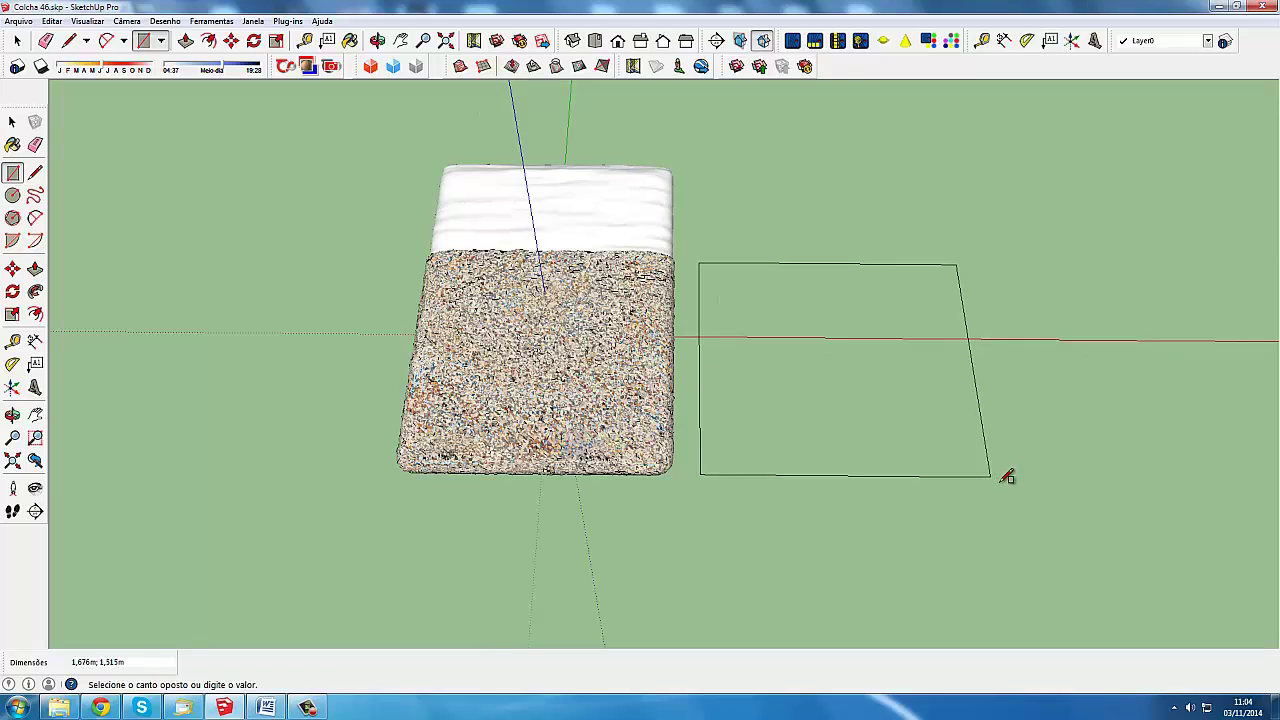
{"action": "left_click", "coordinate": [1005, 489]}
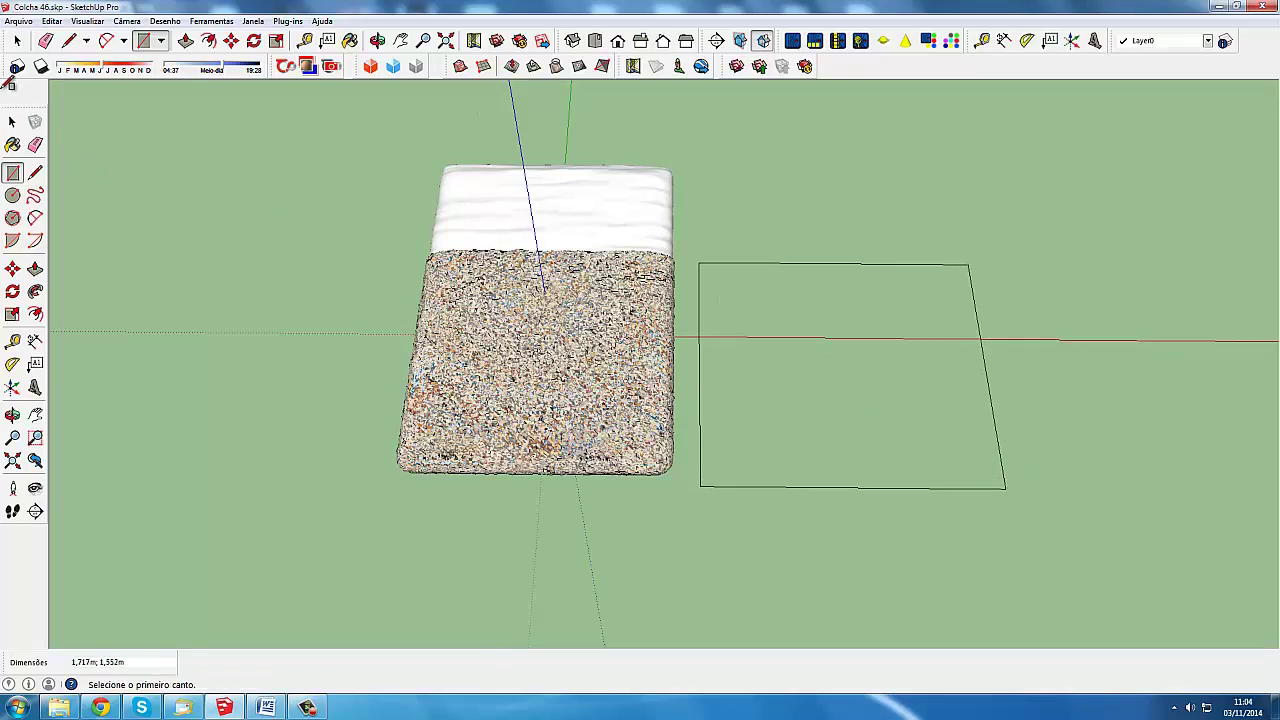
{"action": "key", "text": "space"}
{"action": "scroll", "coordinate": [857, 404], "scroll_direction": "up", "scroll_amount": 2}
{"action": "right_click", "coordinate": [827, 386]}
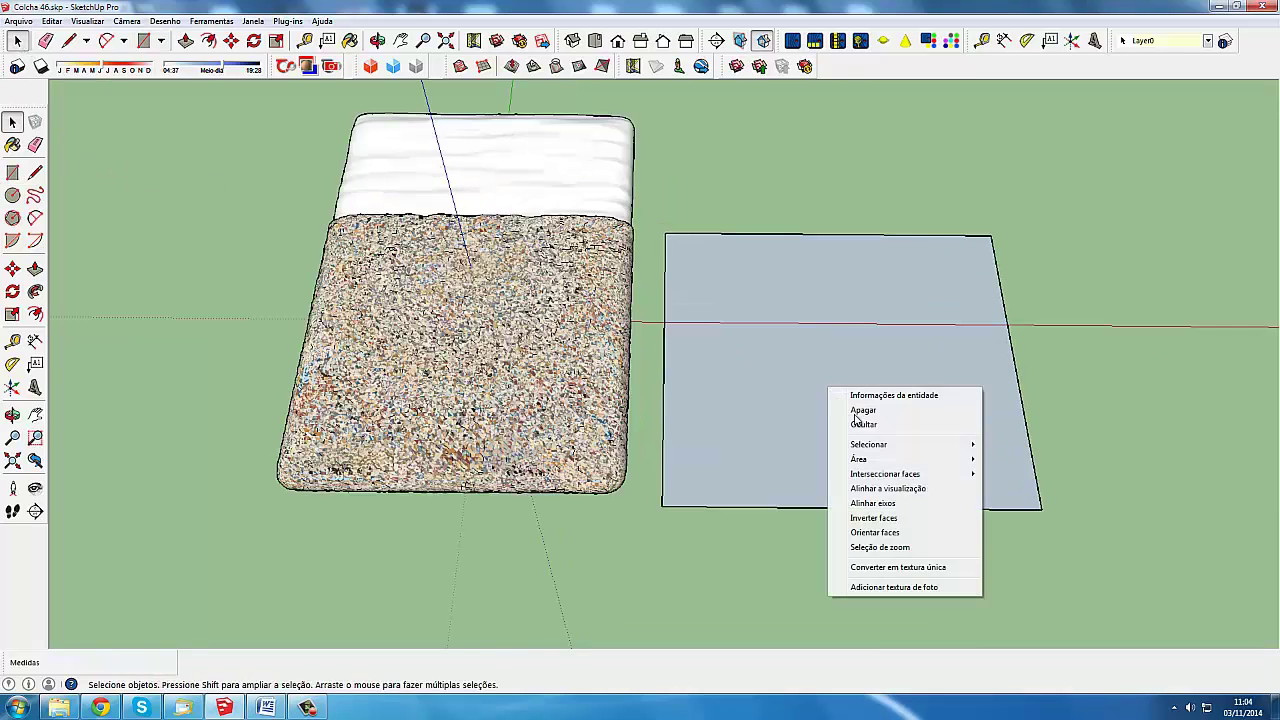
{"action": "left_click", "coordinate": [881, 519]}
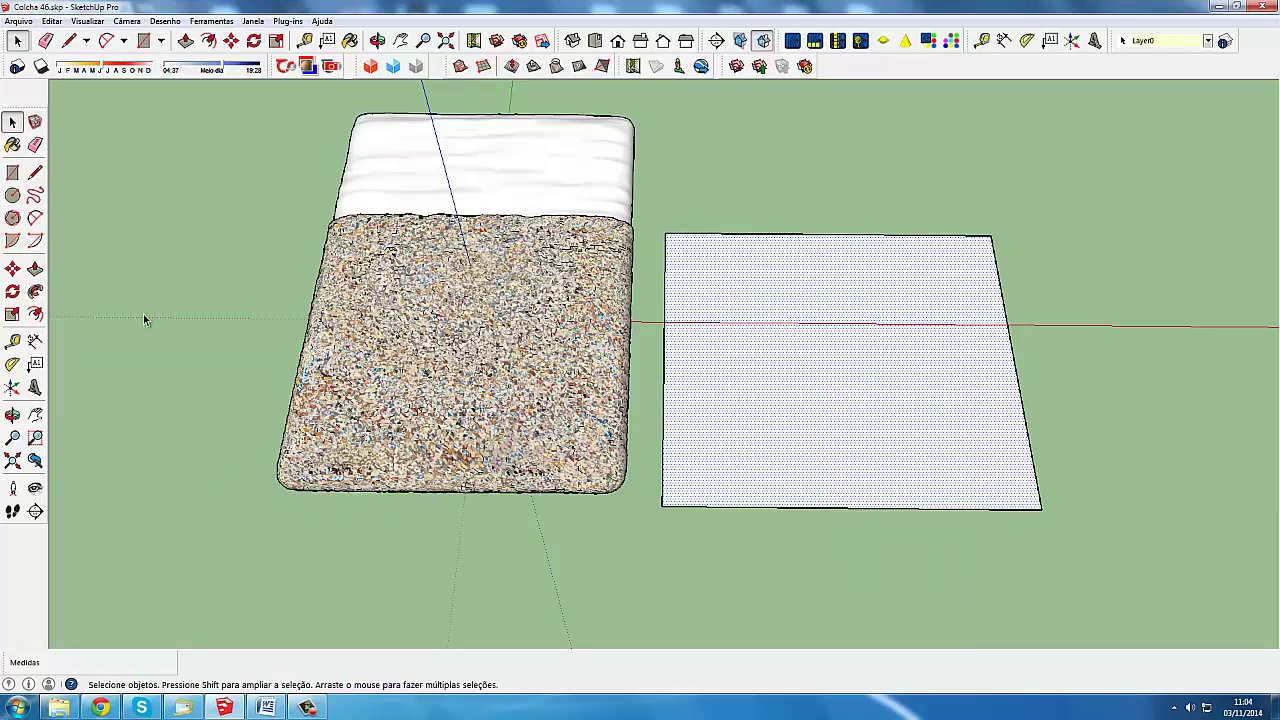
{"action": "left_click", "coordinate": [20, 21]}
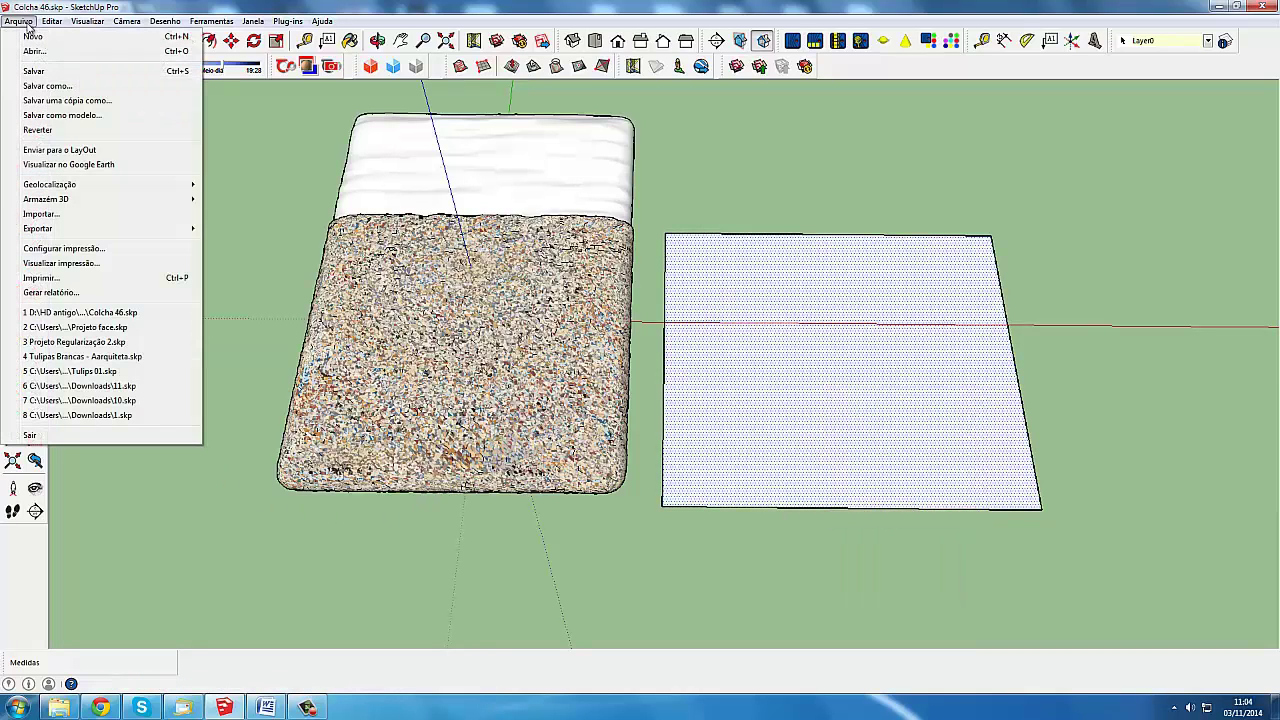
Step: Import ambiente_9.jpg as a texture and stretch it corner to corner across the new rectangle
{"action": "left_click", "coordinate": [91, 217]}
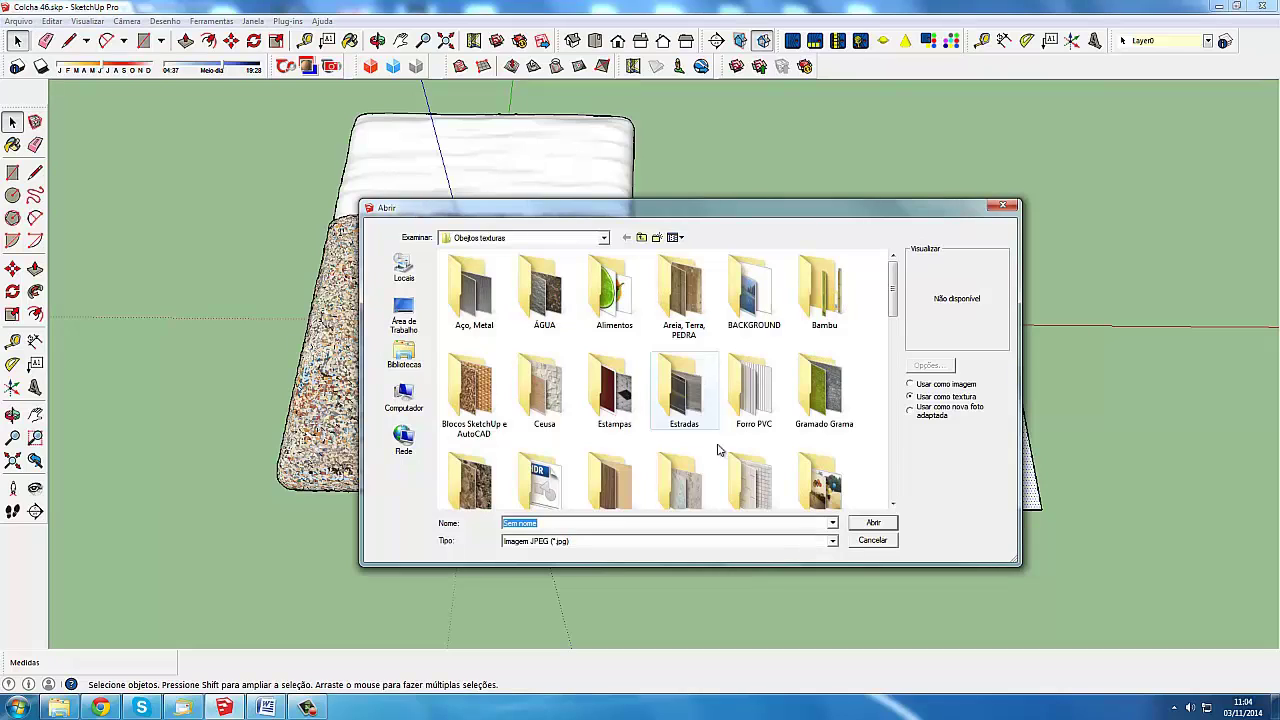
{"action": "left_click_drag", "start_coordinate": [893, 287], "coordinate": [899, 479]}
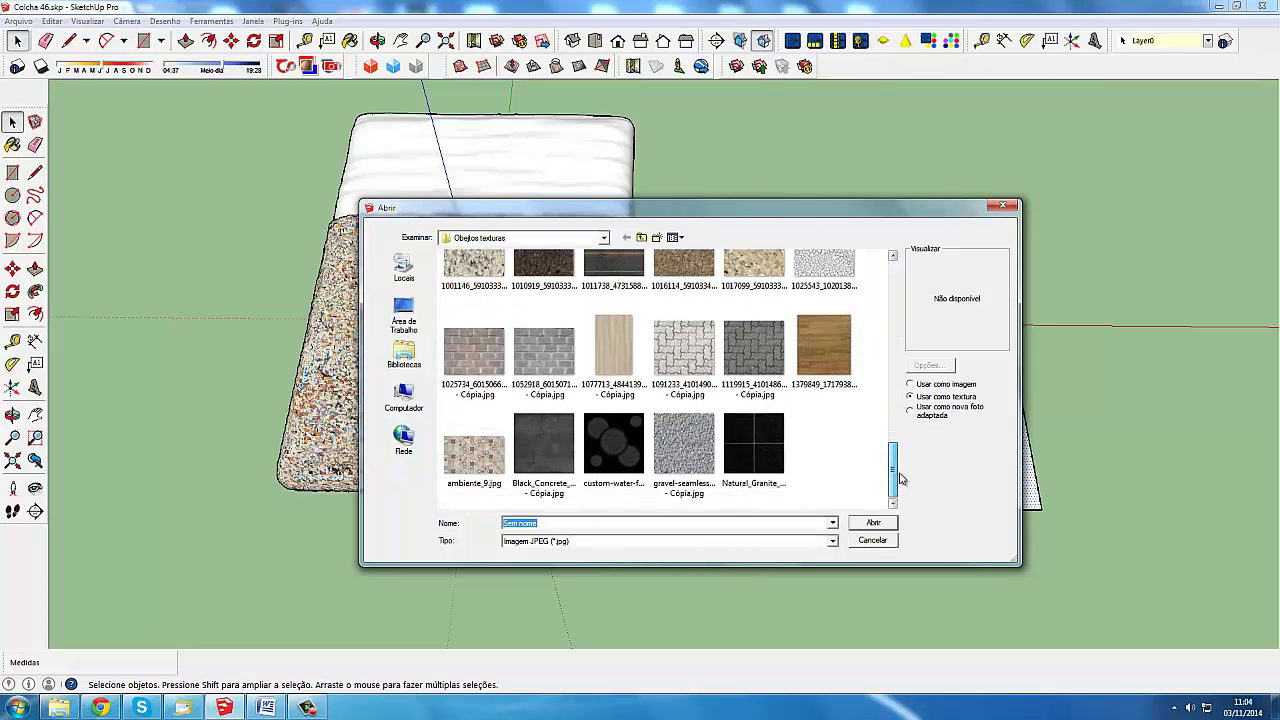
{"action": "left_click", "coordinate": [486, 458]}
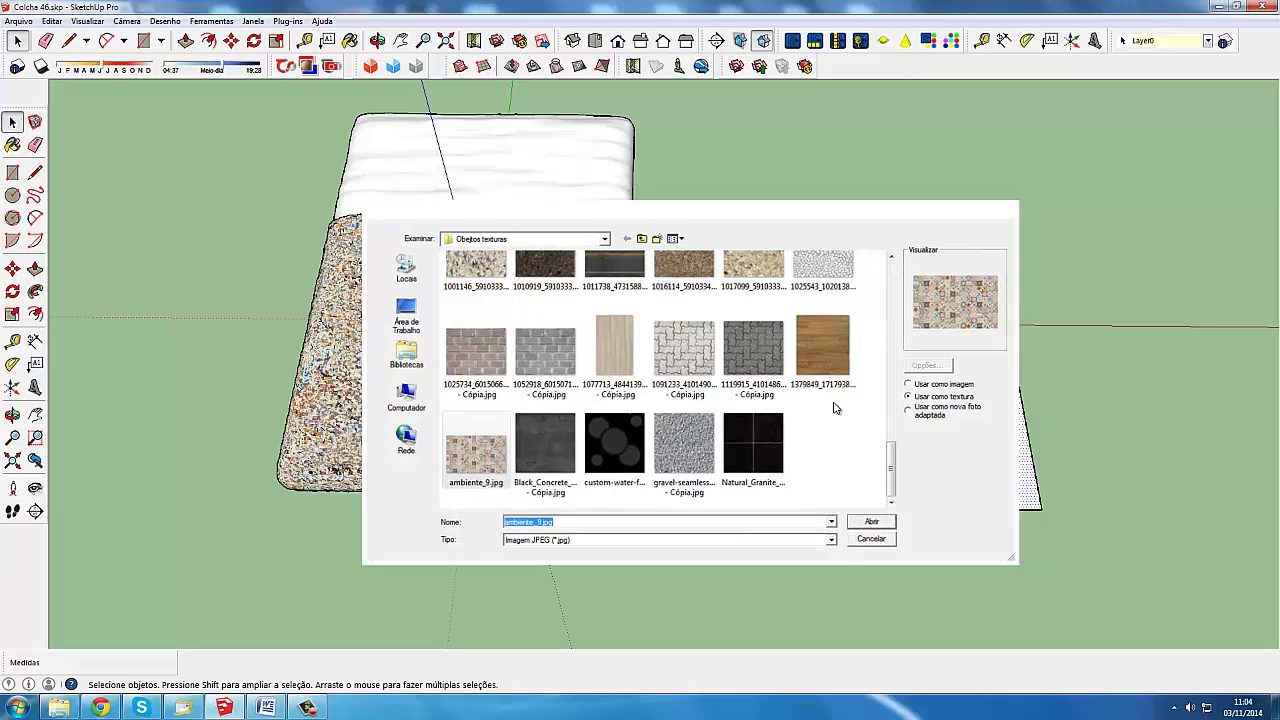
{"action": "left_click", "coordinate": [873, 523]}
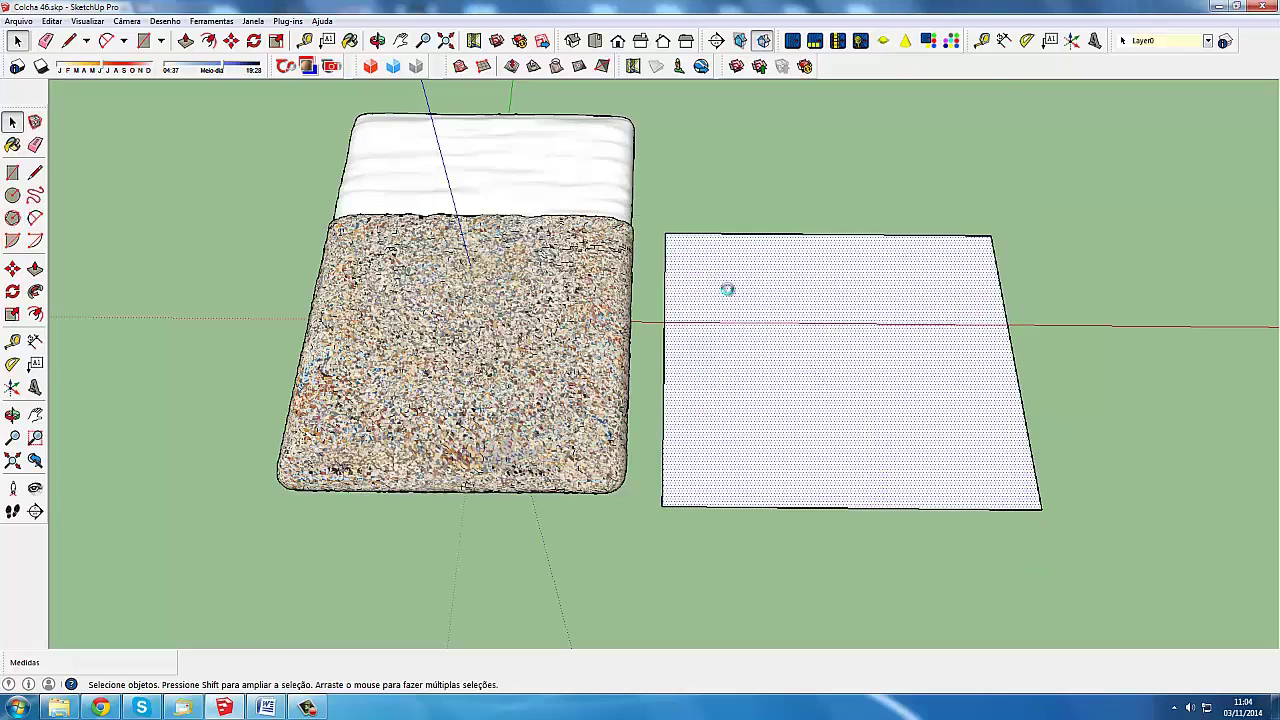
{"action": "left_click", "coordinate": [666, 234]}
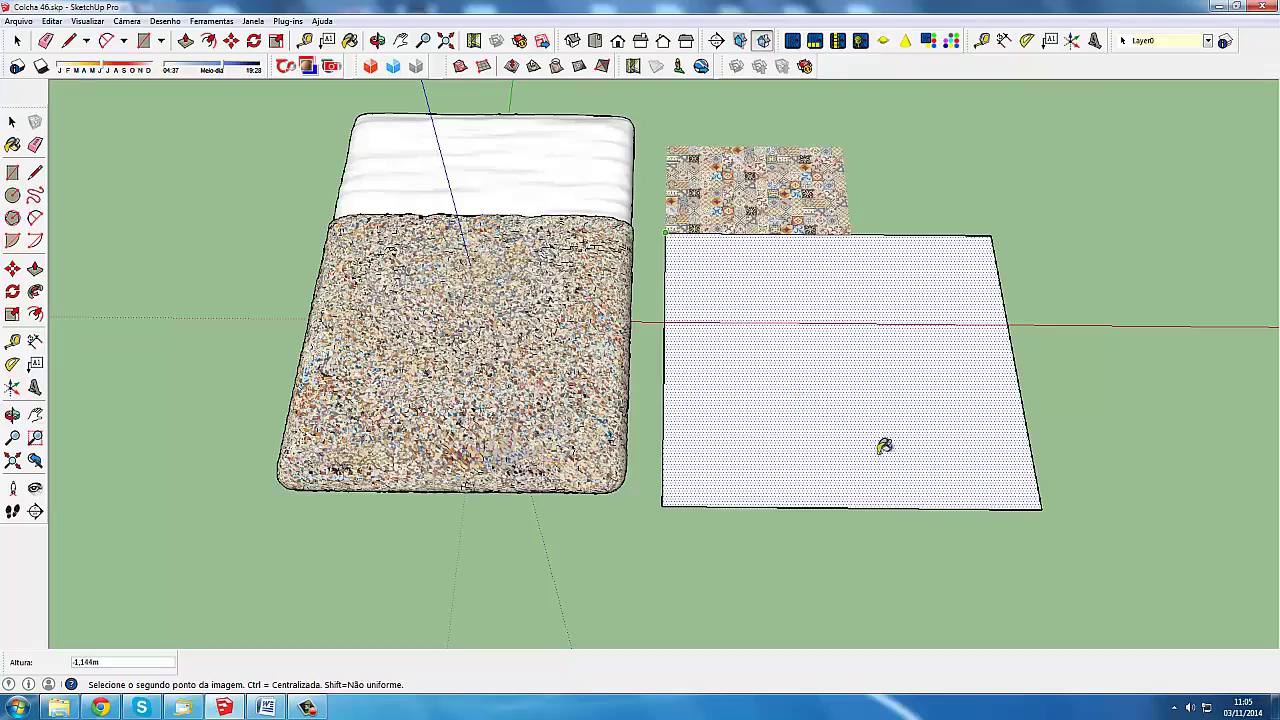
{"action": "left_click", "coordinate": [930, 482]}
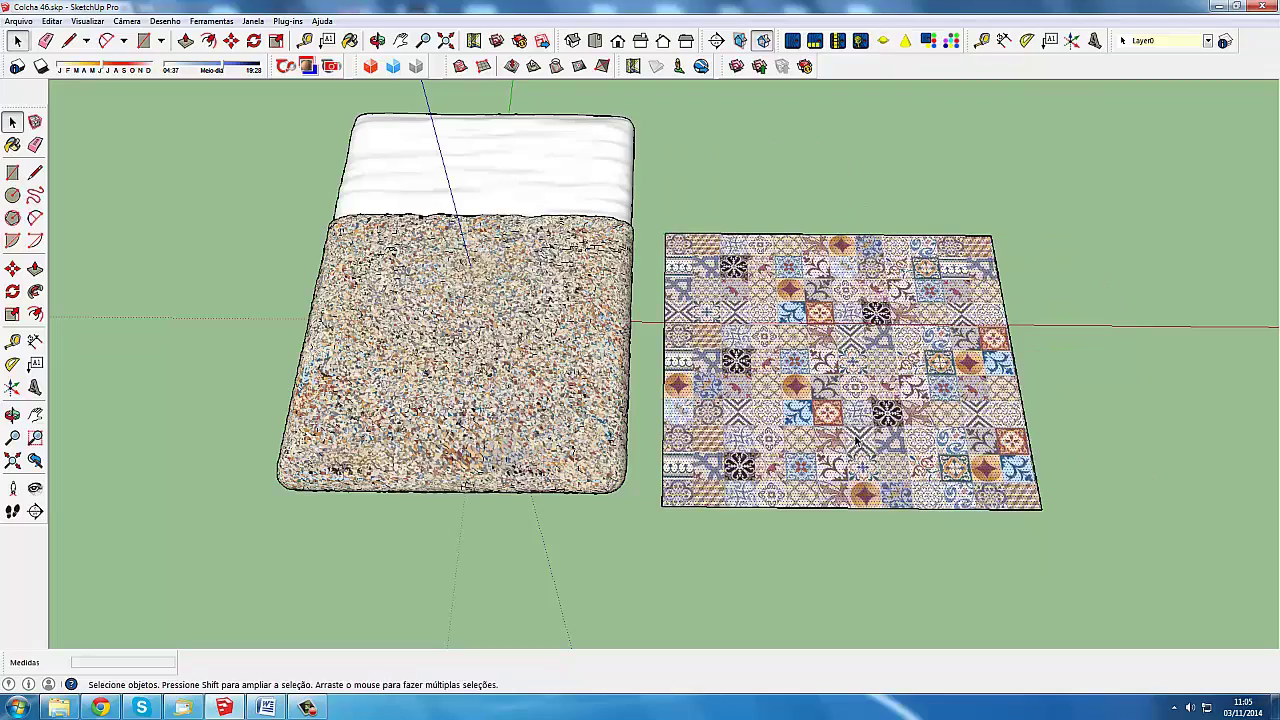
Step: Make the tile-textured rectangle a group
{"action": "middle_click_drag", "start_coordinate": [791, 450], "coordinate": [728, 420]}
{"action": "right_click", "coordinate": [730, 420]}
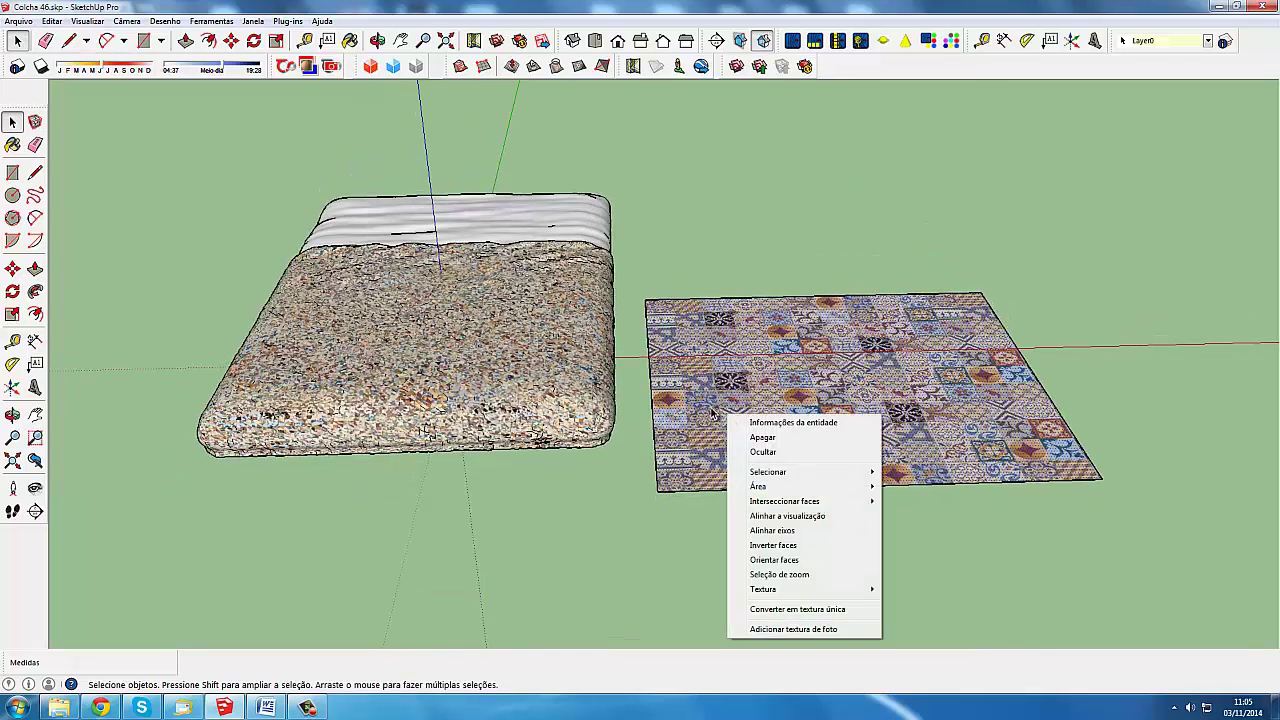
{"action": "key", "text": "Escape"}
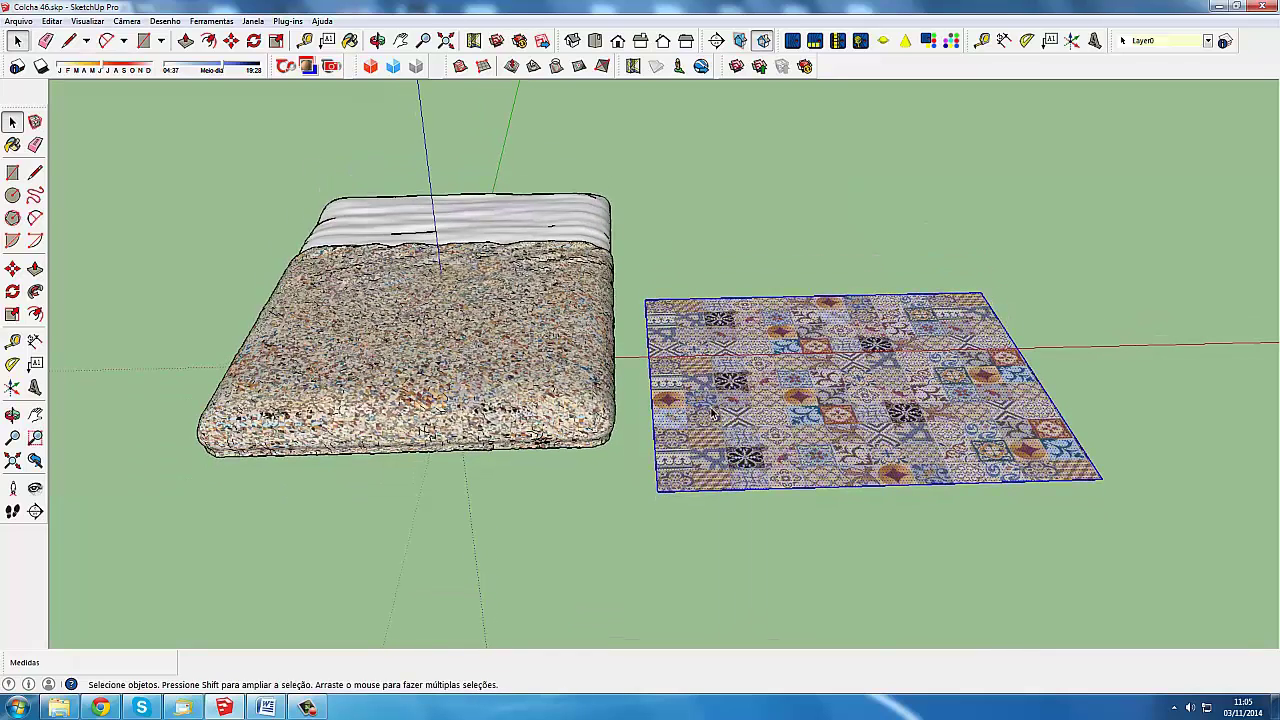
{"action": "right_click", "coordinate": [713, 413]}
{"action": "left_click", "coordinate": [750, 526]}
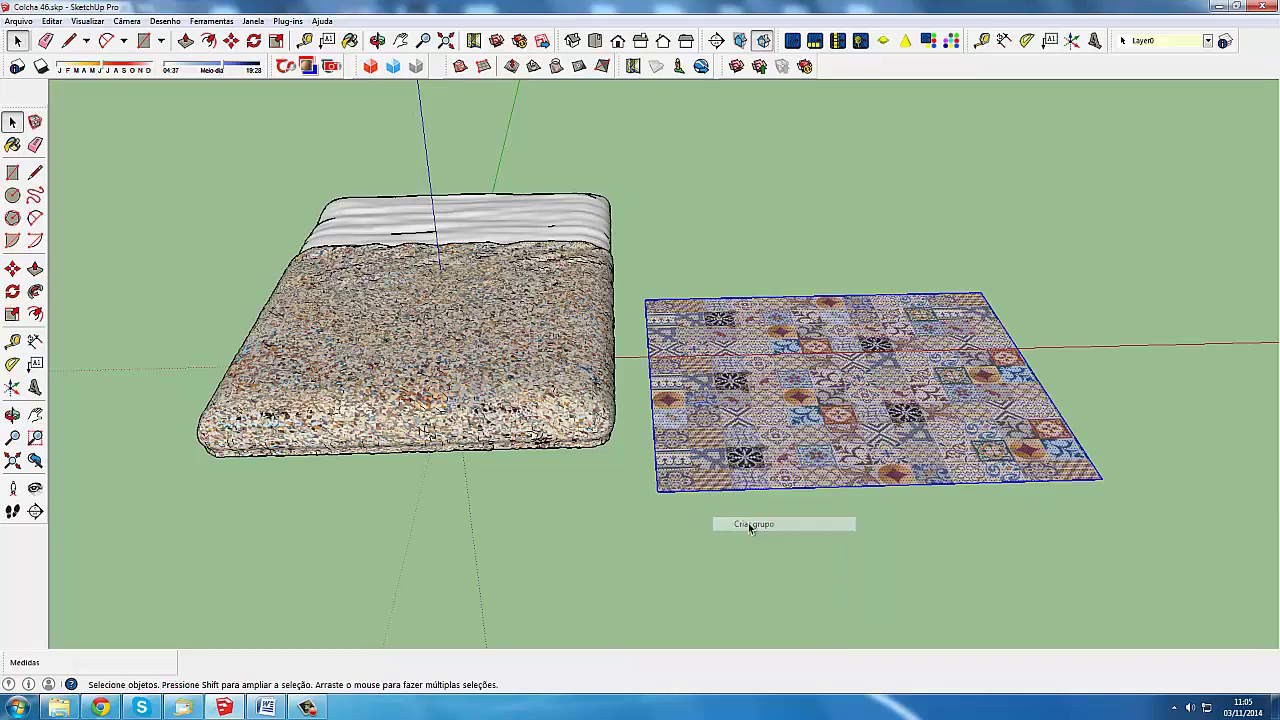
Step: Move the tile plane group over to the bed's position
{"action": "key", "text": "m"}
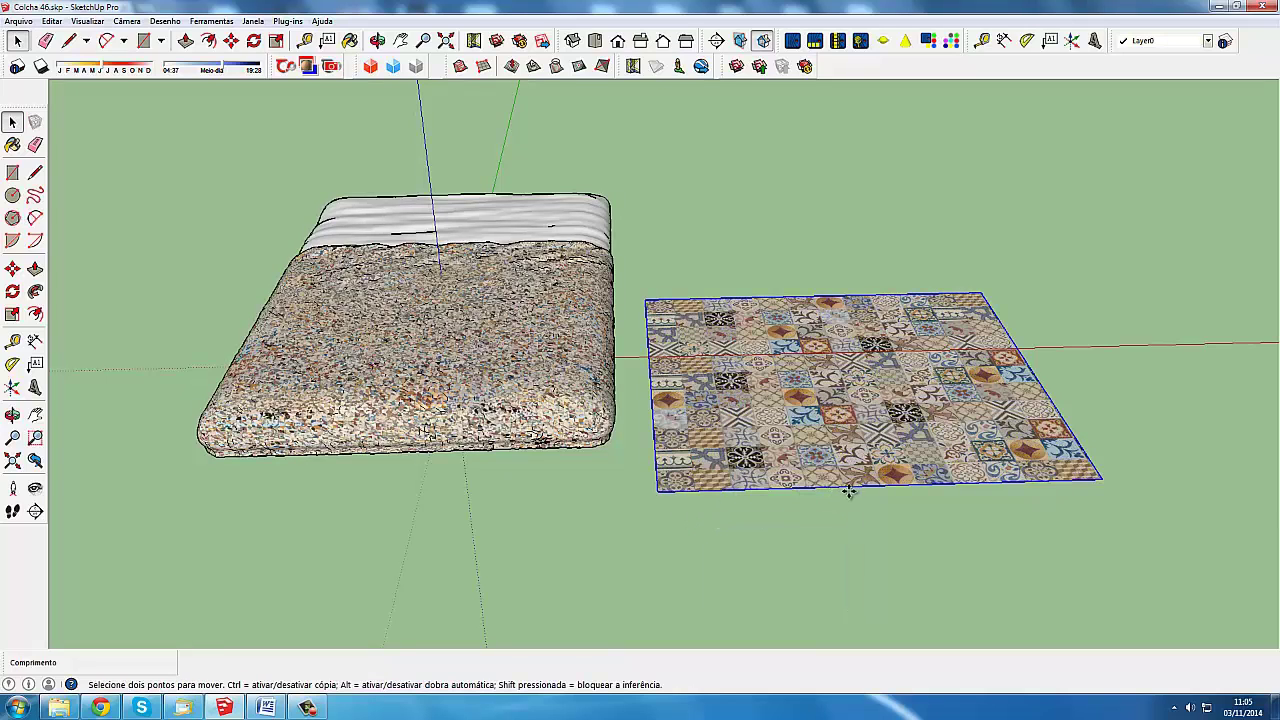
{"action": "left_click", "coordinate": [438, 497]}
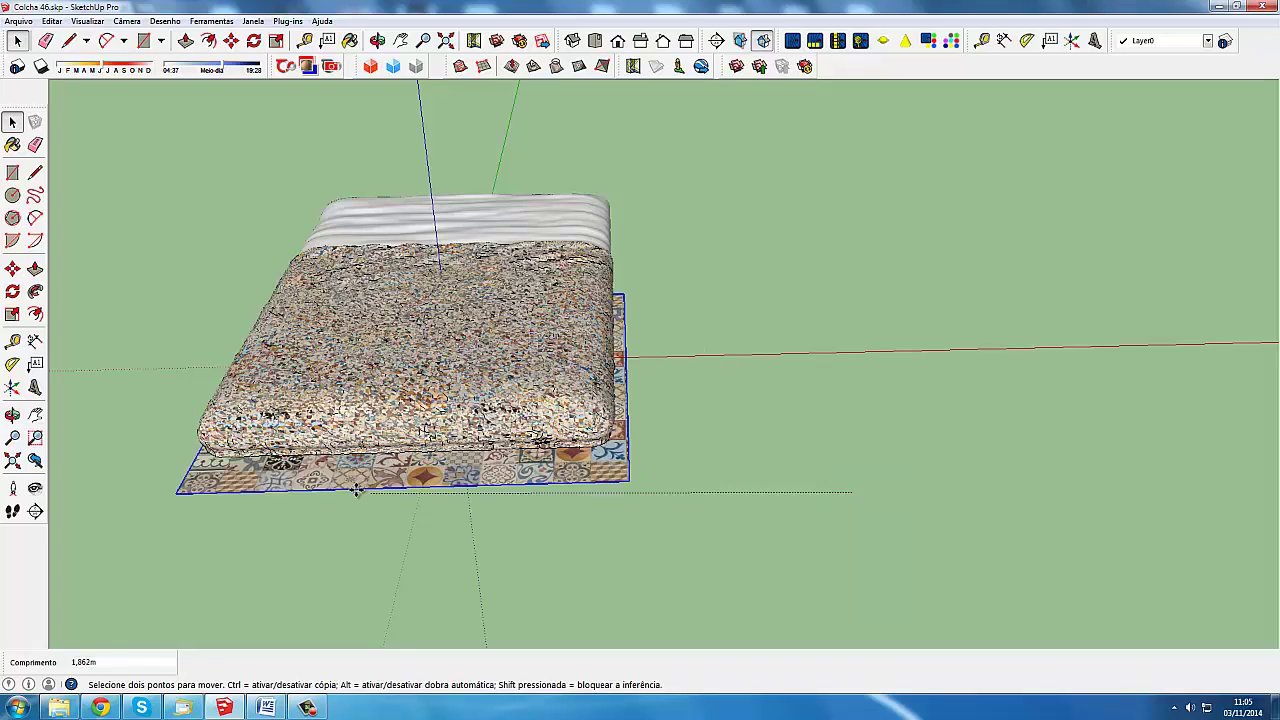
{"action": "left_click", "coordinate": [524, 492]}
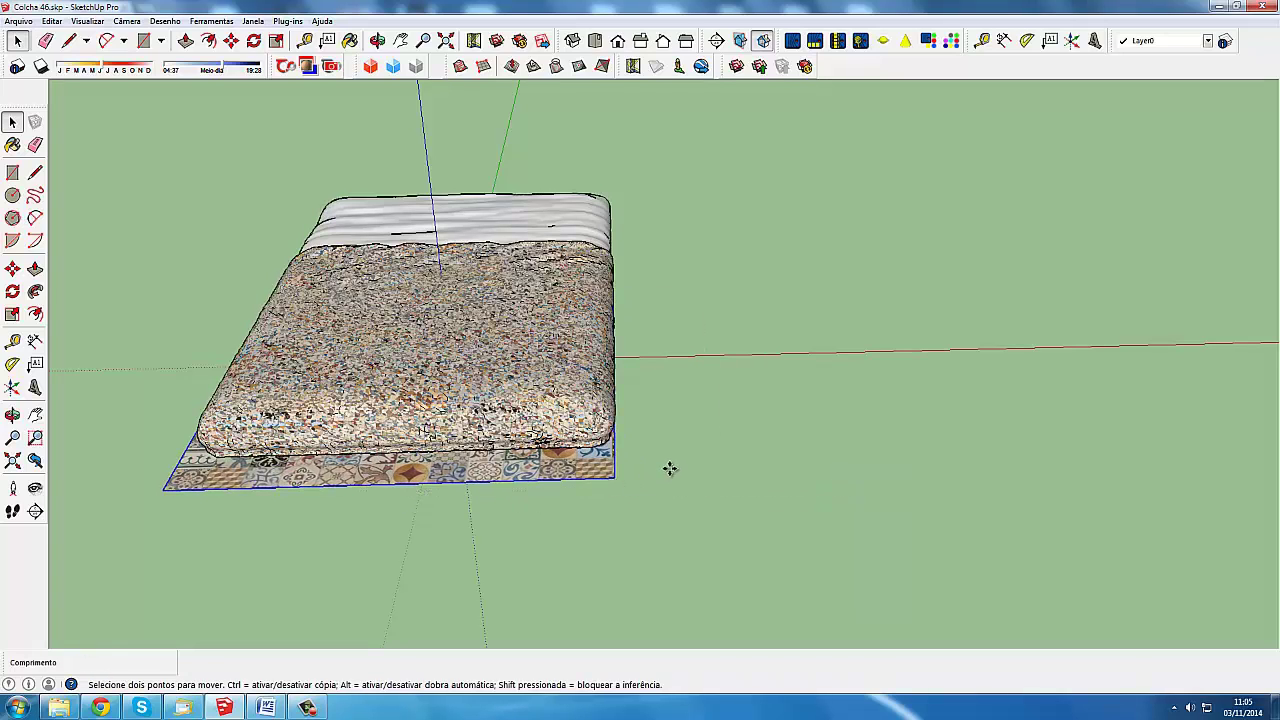
{"action": "mouse_move", "coordinate": [672, 445]}
{"action": "middle_mouse_down"}
{"action": "mouse_move", "coordinate": [763, 437]}
{"action": "mouse_move", "coordinate": [787, 386]}
{"action": "mouse_move", "coordinate": [850, 386]}
{"action": "middle_mouse_up"}
{"action": "middle_click_drag", "start_coordinate": [841, 444], "coordinate": [871, 457]}
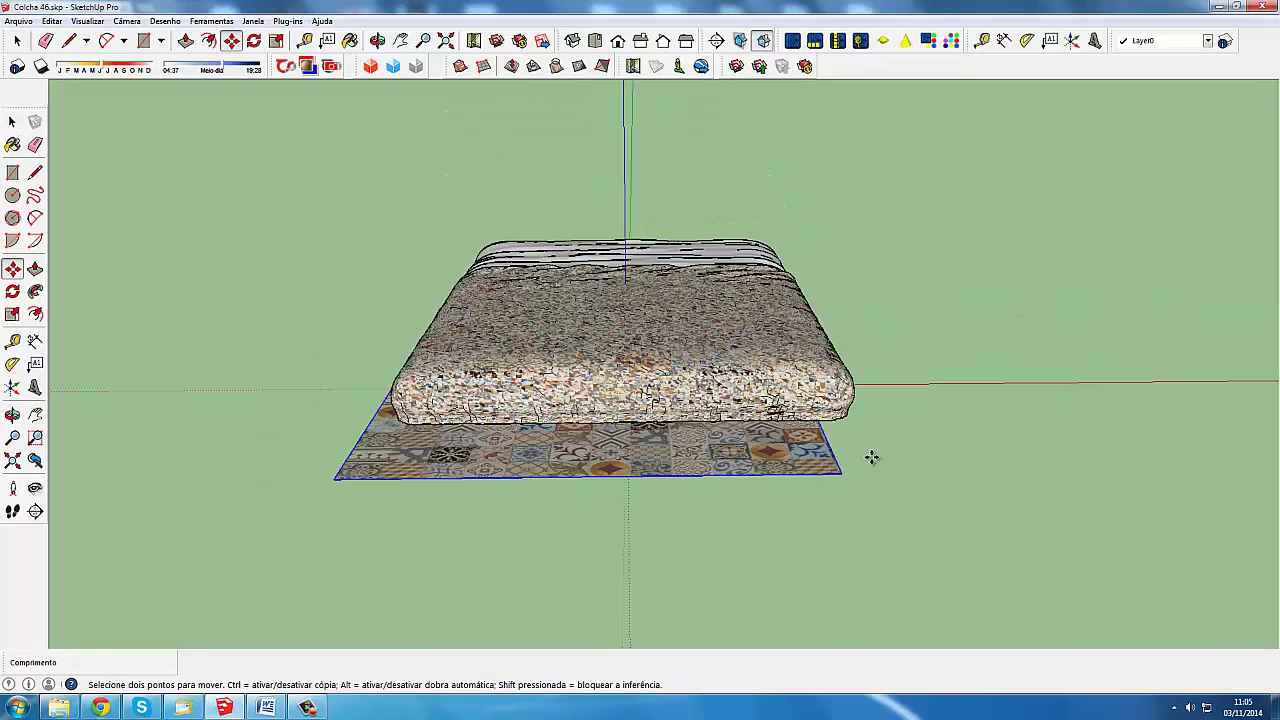
{"action": "middle_click_drag", "start_coordinate": [865, 413], "coordinate": [897, 437]}
Step: Lift the tile plane so it hovers above the mattress
{"action": "left_click", "coordinate": [893, 347]}
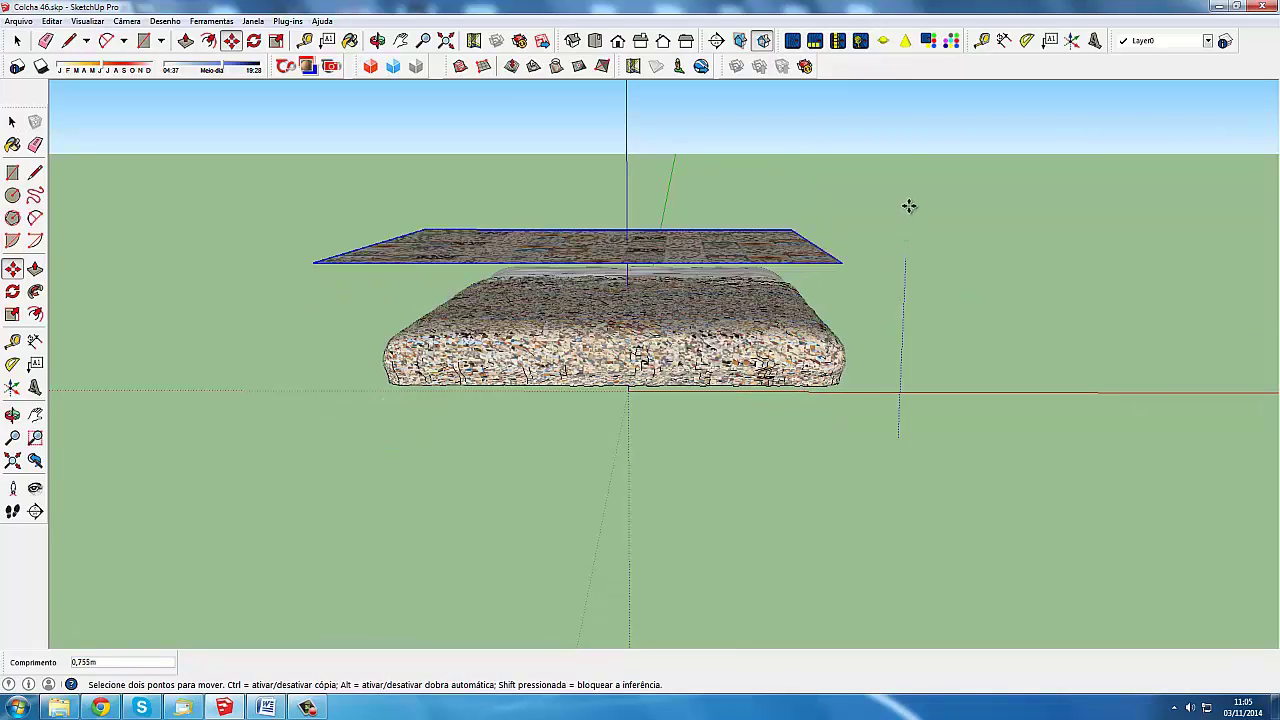
{"action": "left_click", "coordinate": [872, 238]}
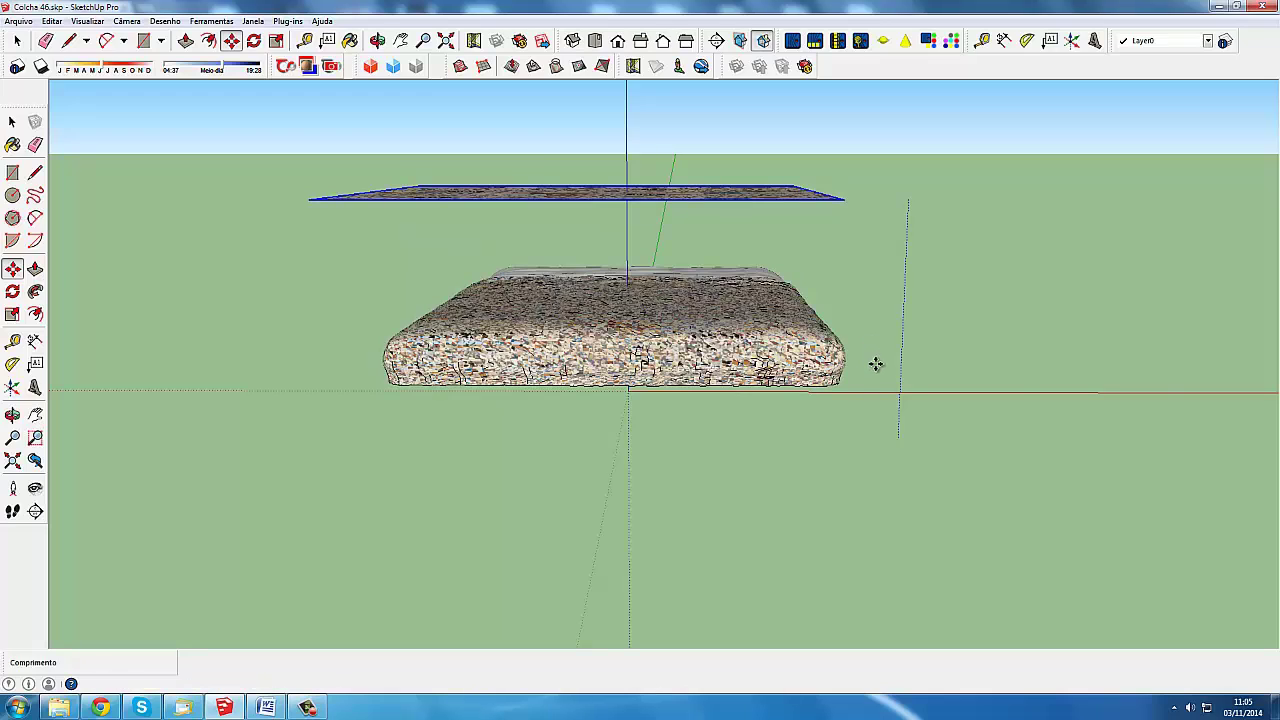
{"action": "mouse_move", "coordinate": [877, 363]}
{"action": "middle_mouse_down"}
{"action": "mouse_move", "coordinate": [703, 326]}
{"action": "mouse_move", "coordinate": [655, 222]}
{"action": "middle_mouse_up"}
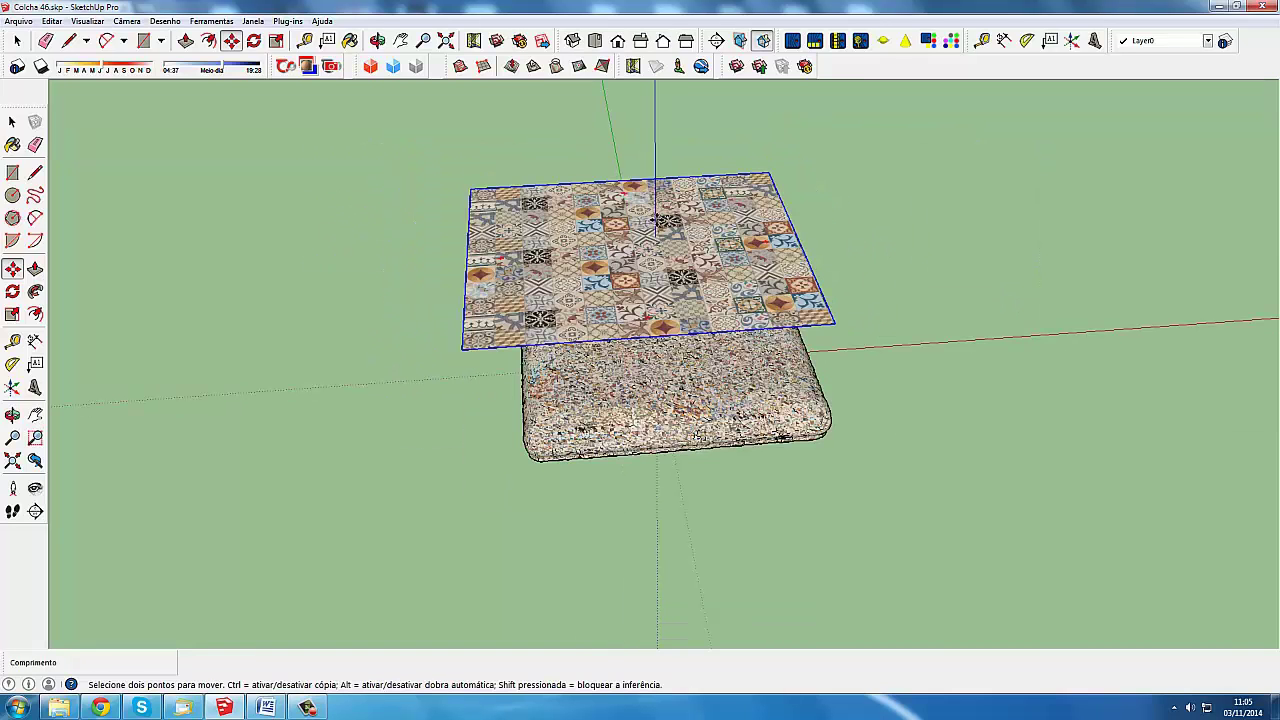
{"action": "left_click", "coordinate": [657, 220]}
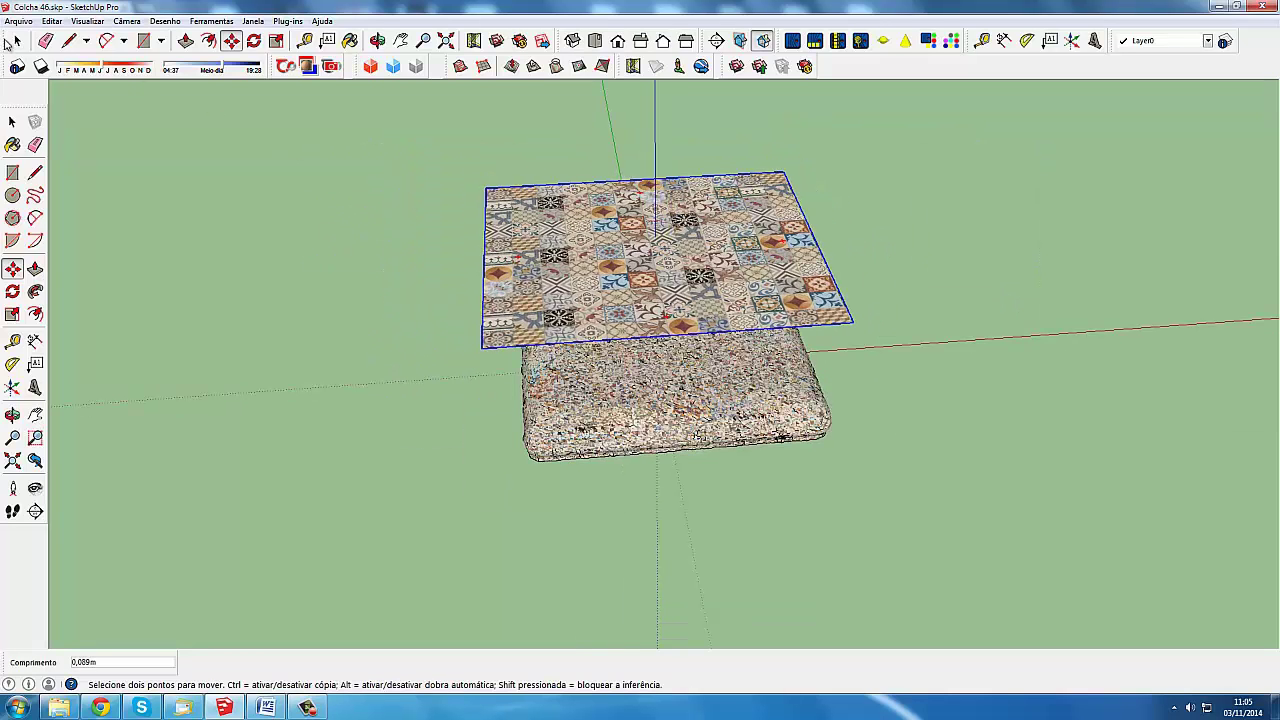
{"action": "left_click", "coordinate": [16, 41]}
{"action": "scroll", "coordinate": [590, 325], "scroll_direction": "up", "scroll_amount": 1}
{"action": "scroll", "coordinate": [590, 325], "scroll_direction": "up", "scroll_amount": 1}
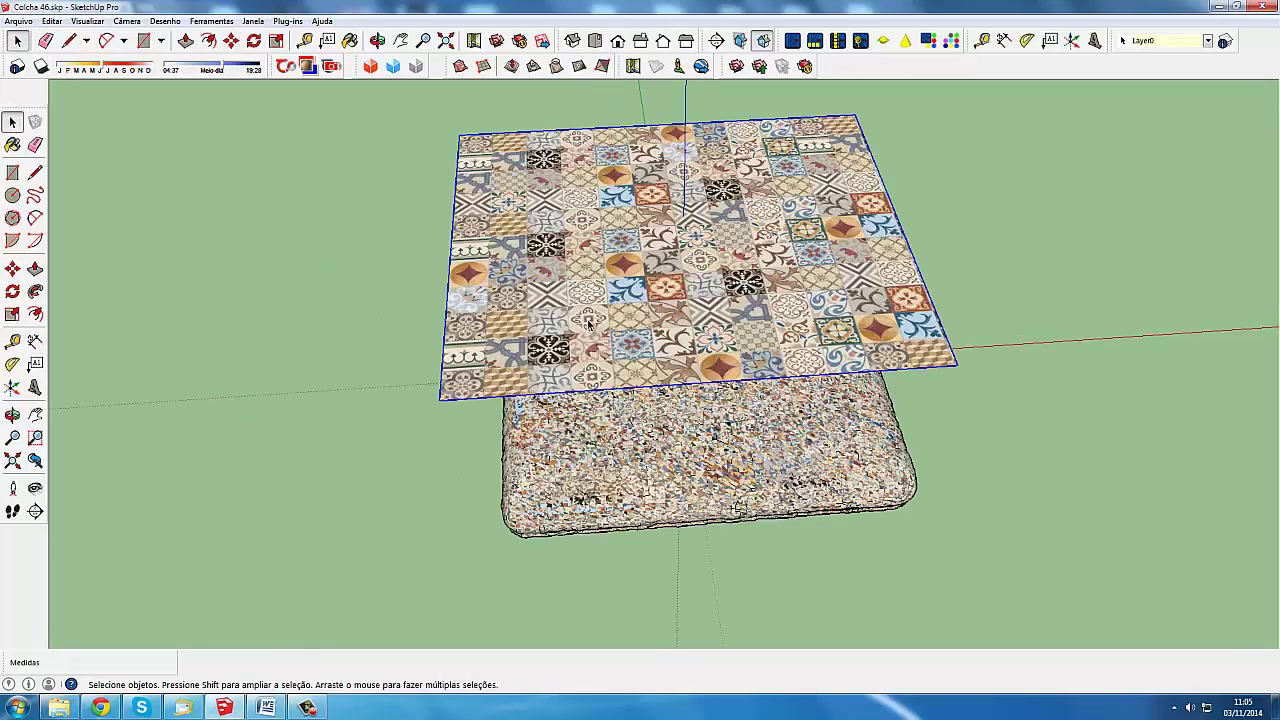
Step: Explode the tile plane group back into loose geometry
{"action": "left_click", "coordinate": [590, 325]}
{"action": "right_click", "coordinate": [590, 325]}
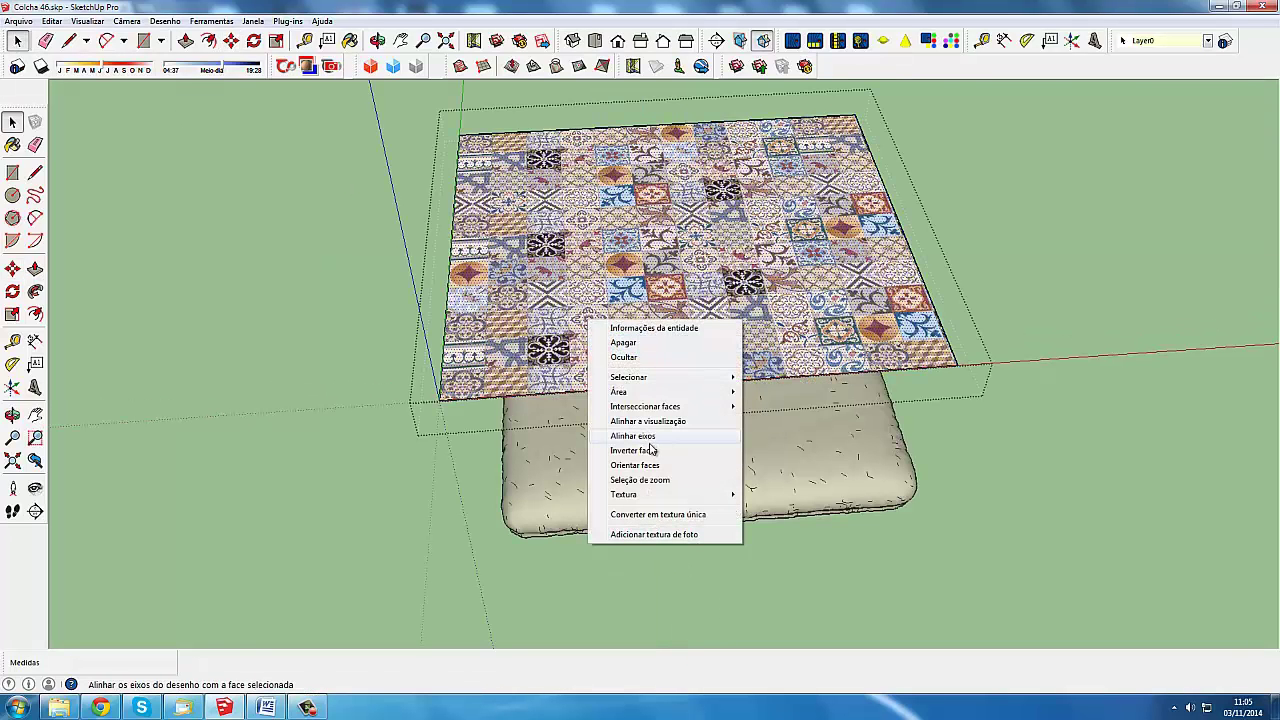
{"action": "left_click", "coordinate": [532, 306]}
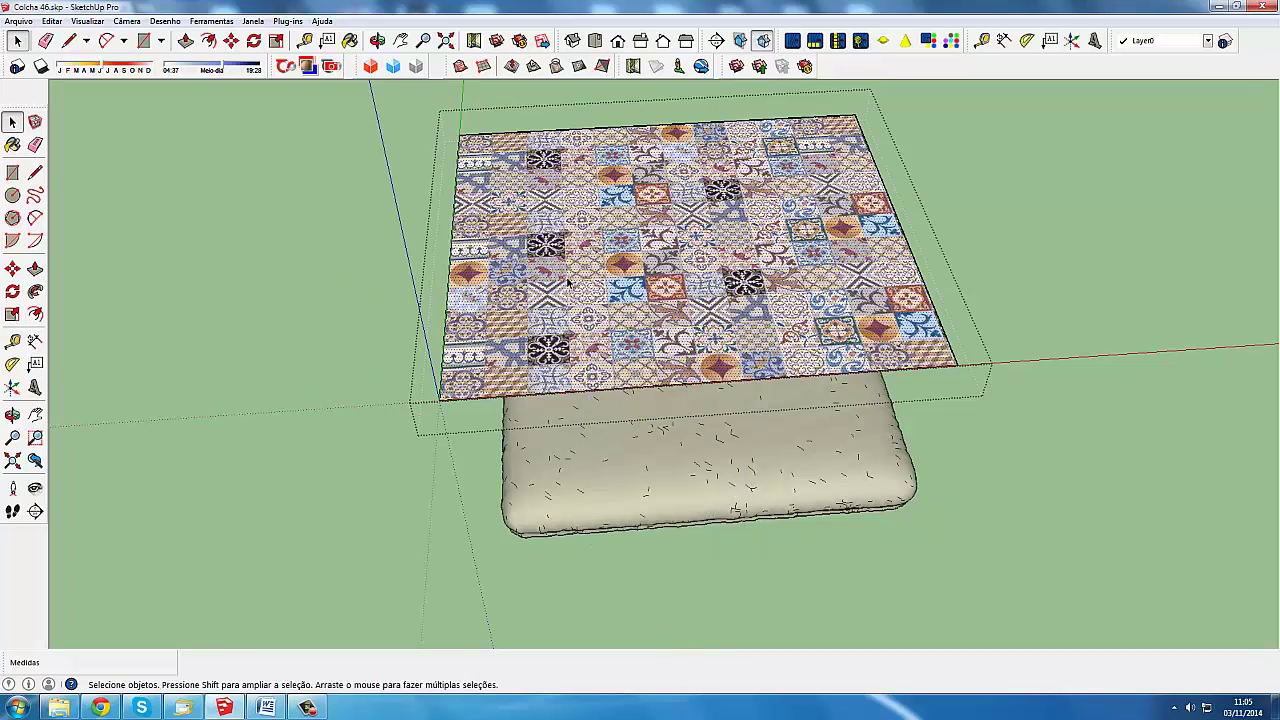
{"action": "right_click", "coordinate": [562, 283]}
{"action": "left_click", "coordinate": [645, 360]}
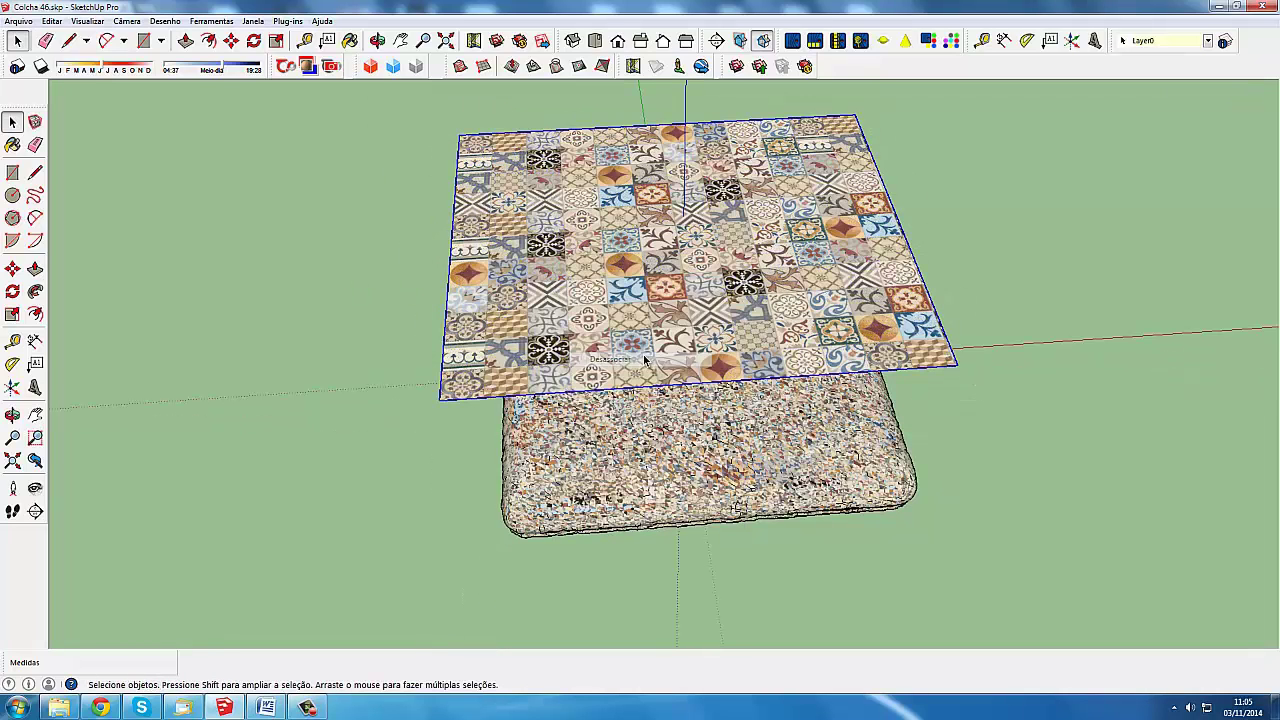
{"action": "scroll", "coordinate": [690, 348], "scroll_direction": "down", "scroll_amount": 1}
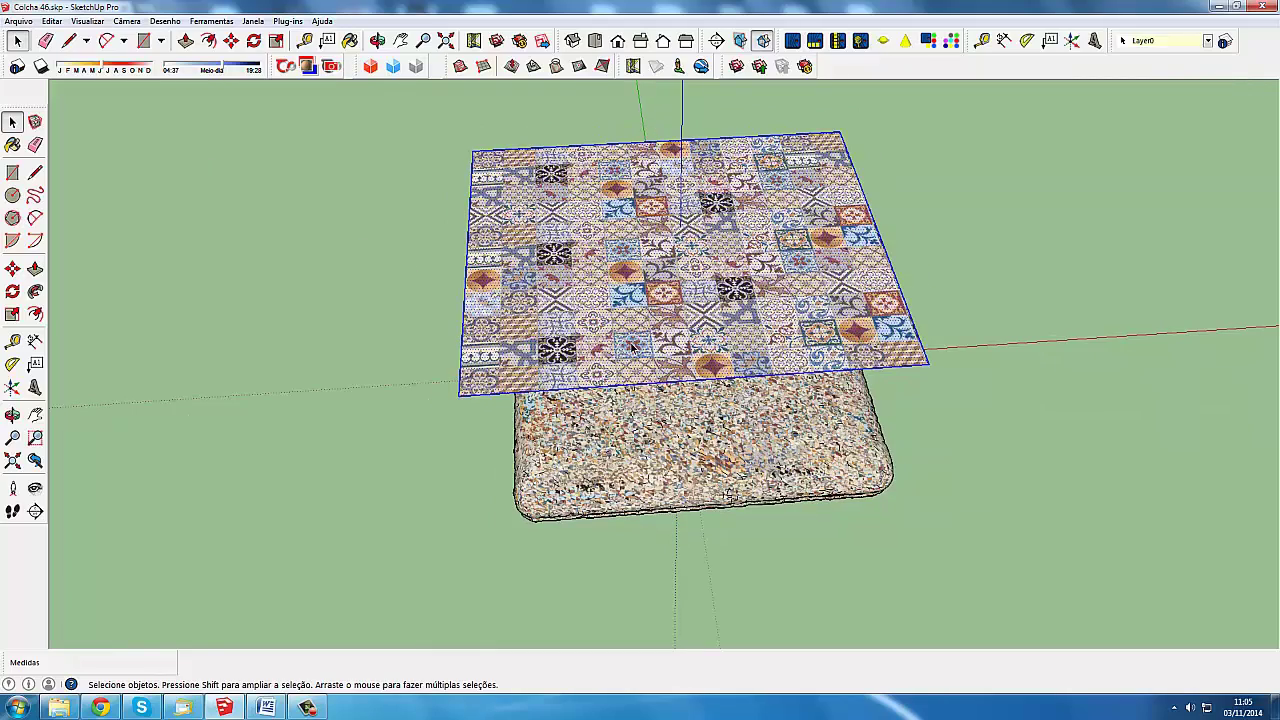
{"action": "middle_click_drag", "start_coordinate": [632, 346], "coordinate": [669, 326]}
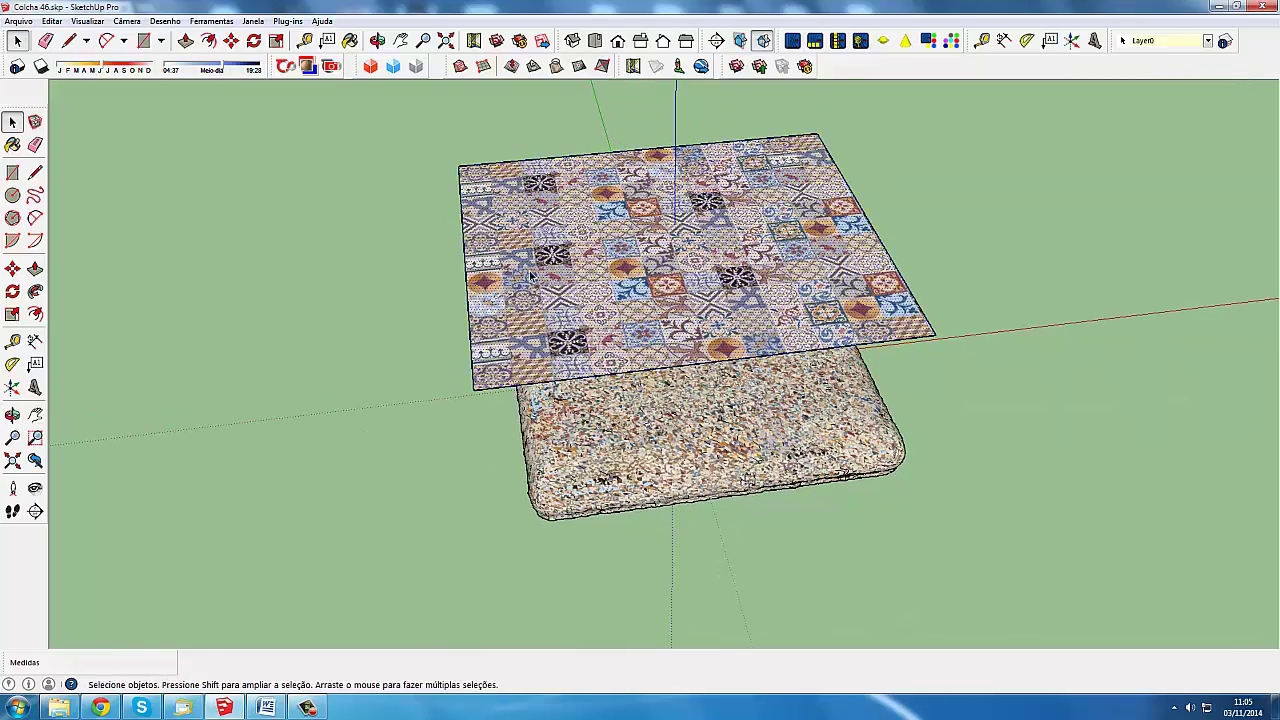
Step: Scale the tile plane up by 1,13 from a corner grip so it overhangs the mattress
{"action": "left_click", "coordinate": [960, 341]}
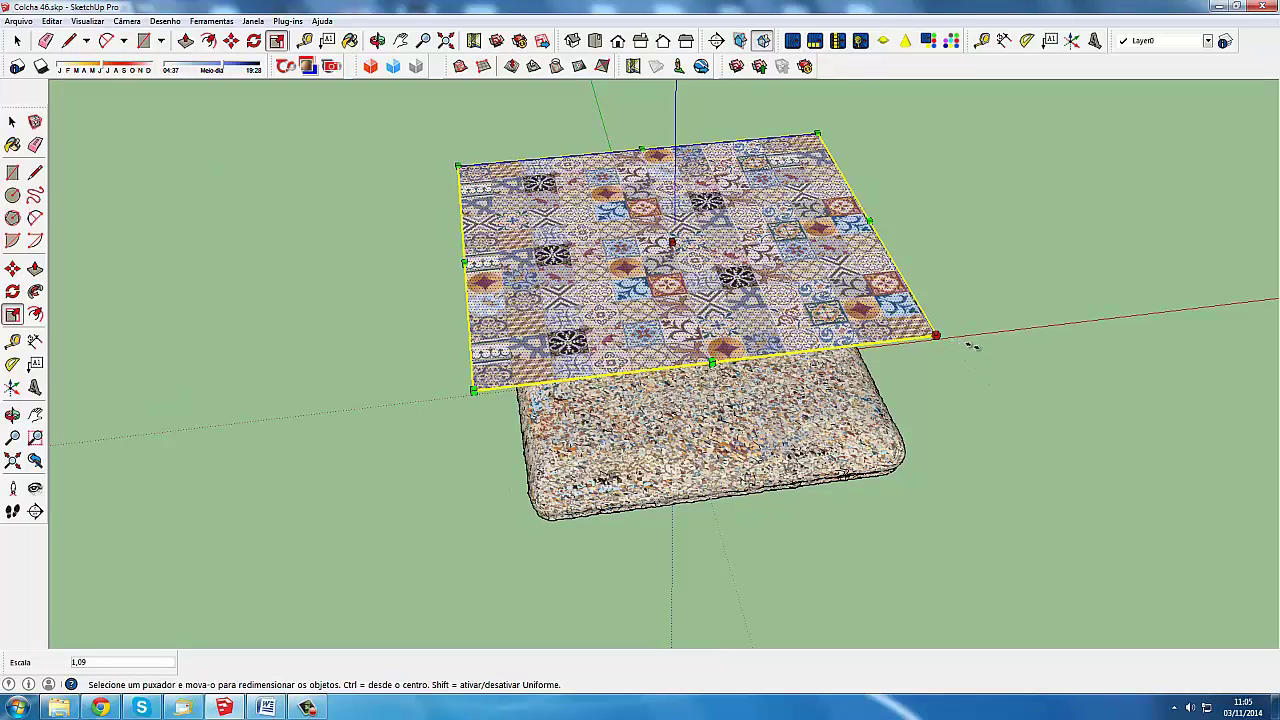
{"action": "key", "text": "Return"}
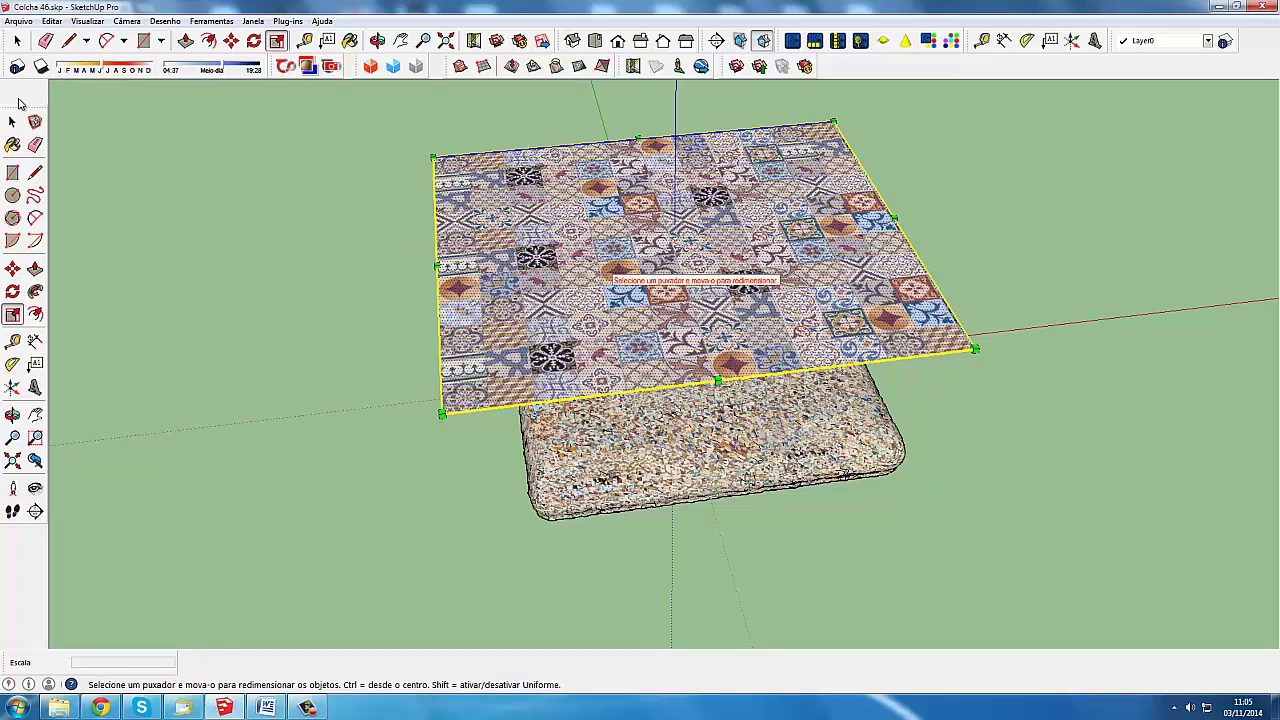
{"action": "key", "text": "space"}
{"action": "left_click", "coordinate": [374, 186]}
Step: Shift the tile texture's position on the plane, then make that texture projected
{"action": "right_click", "coordinate": [590, 243]}
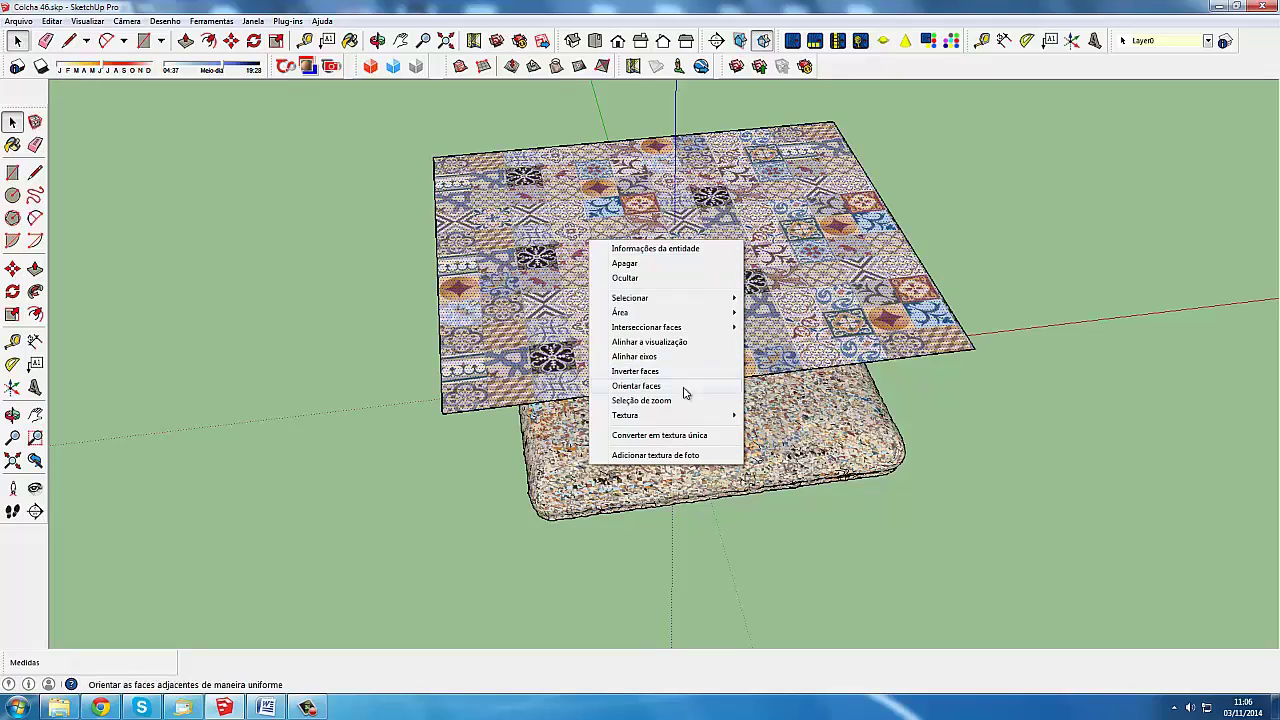
{"action": "left_click", "coordinate": [790, 416]}
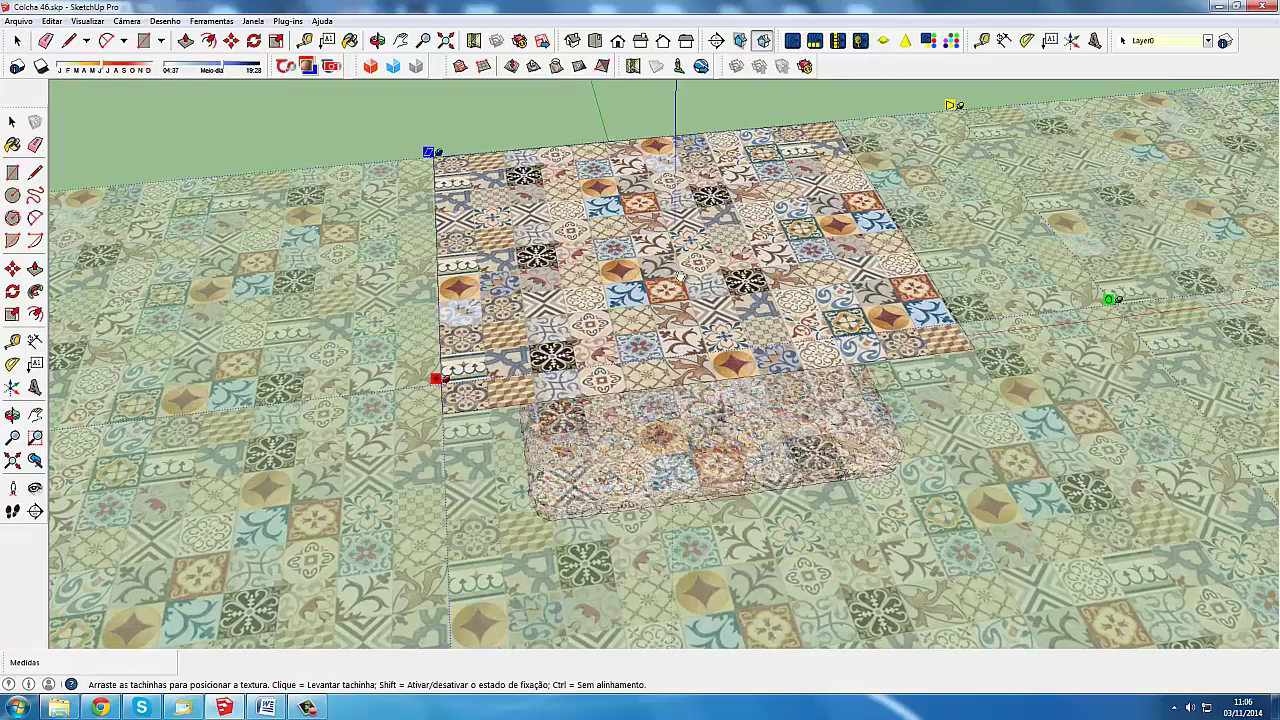
{"action": "middle_click_drag", "start_coordinate": [680, 277], "coordinate": [670, 244]}
{"action": "right_click", "coordinate": [670, 243]}
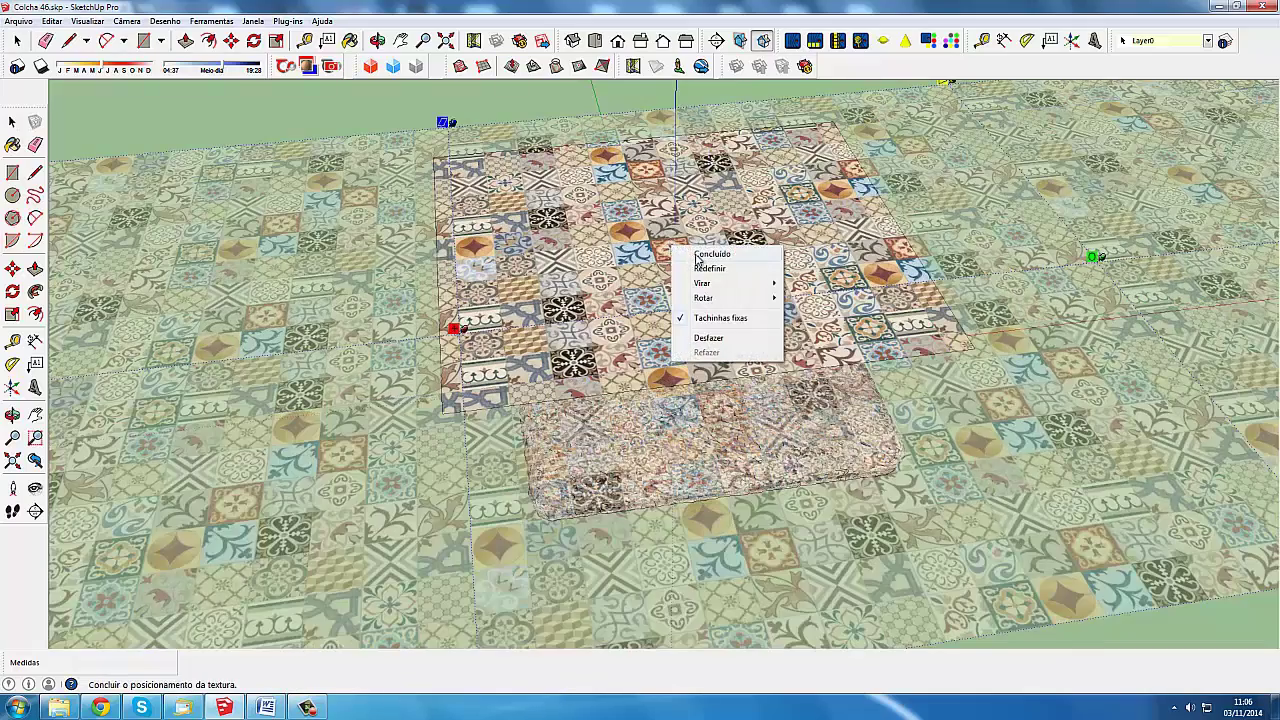
{"action": "left_click", "coordinate": [696, 258]}
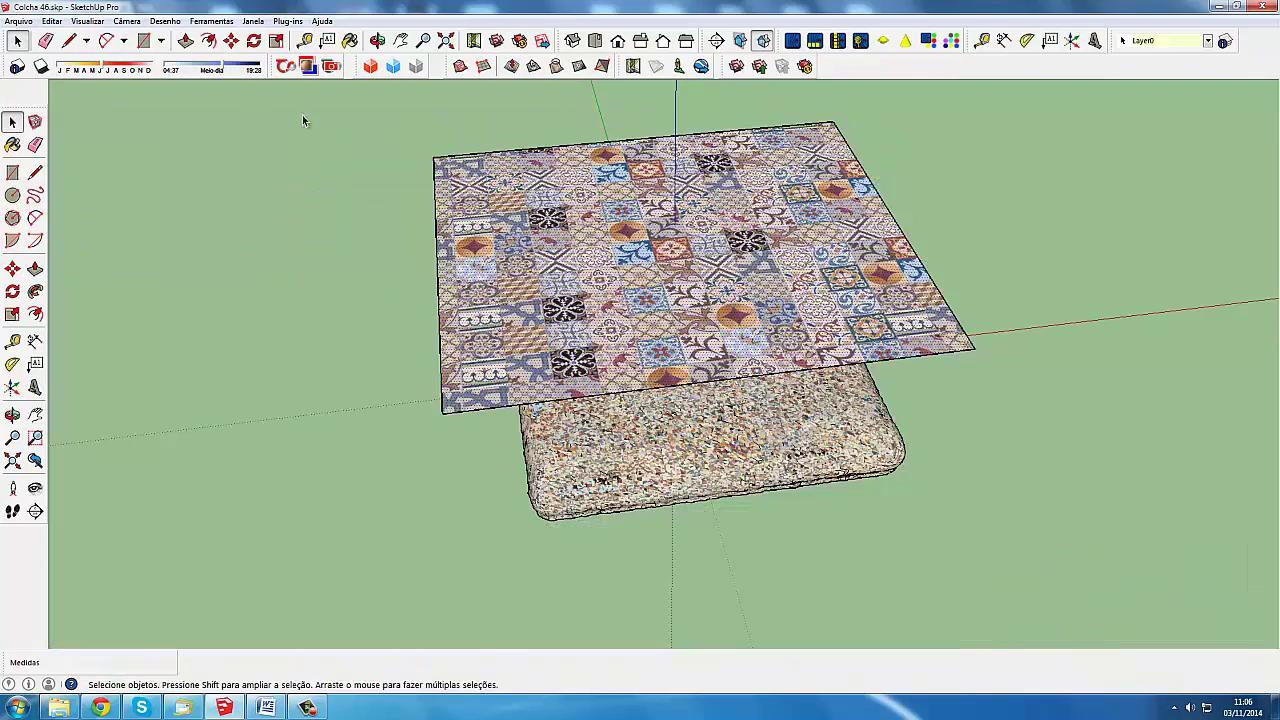
{"action": "right_click", "coordinate": [538, 235]}
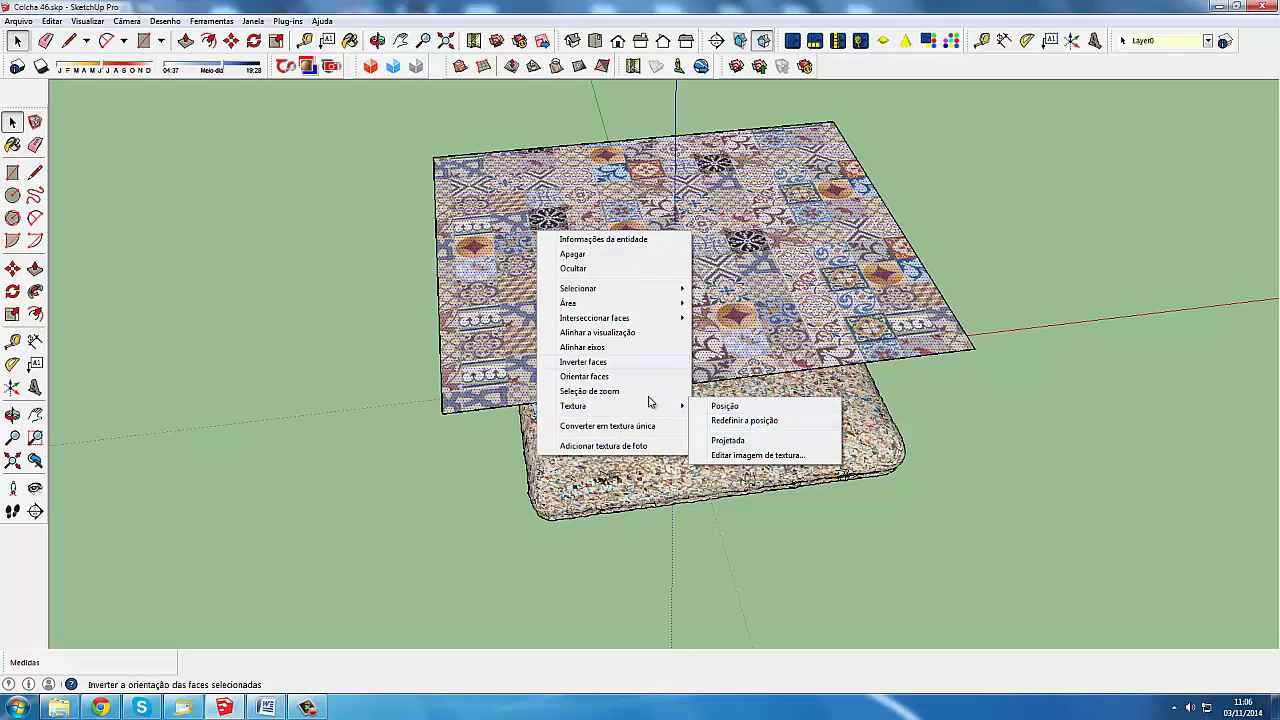
{"action": "mouse_move", "coordinate": [573, 406]}
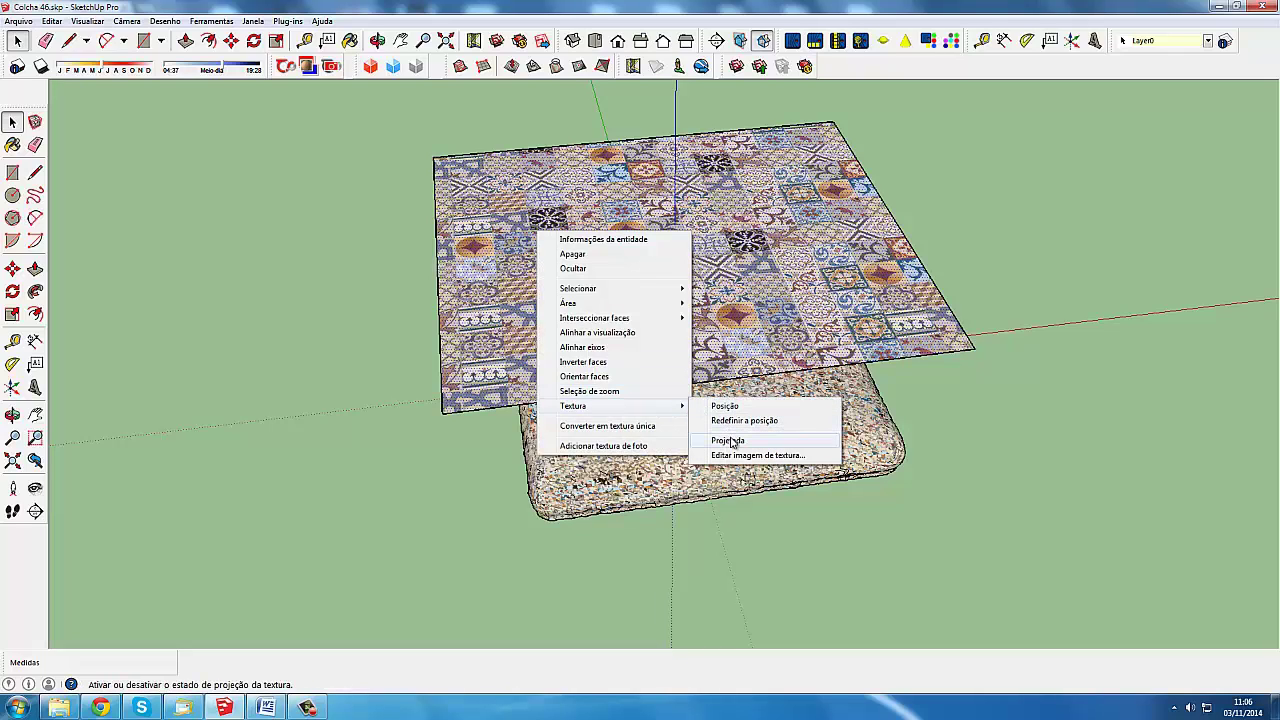
{"action": "left_click", "coordinate": [731, 441]}
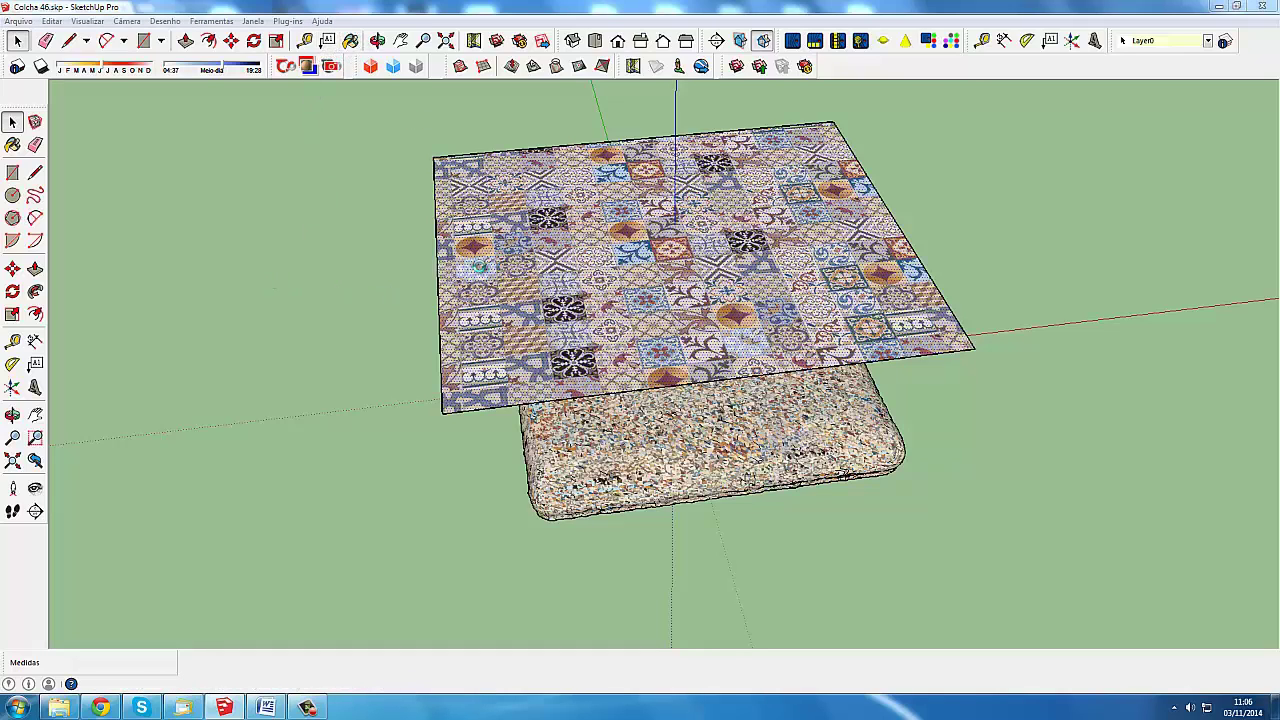
Step: Sample the projected tile material and paint the mattress with it
{"action": "key", "text": "b"}
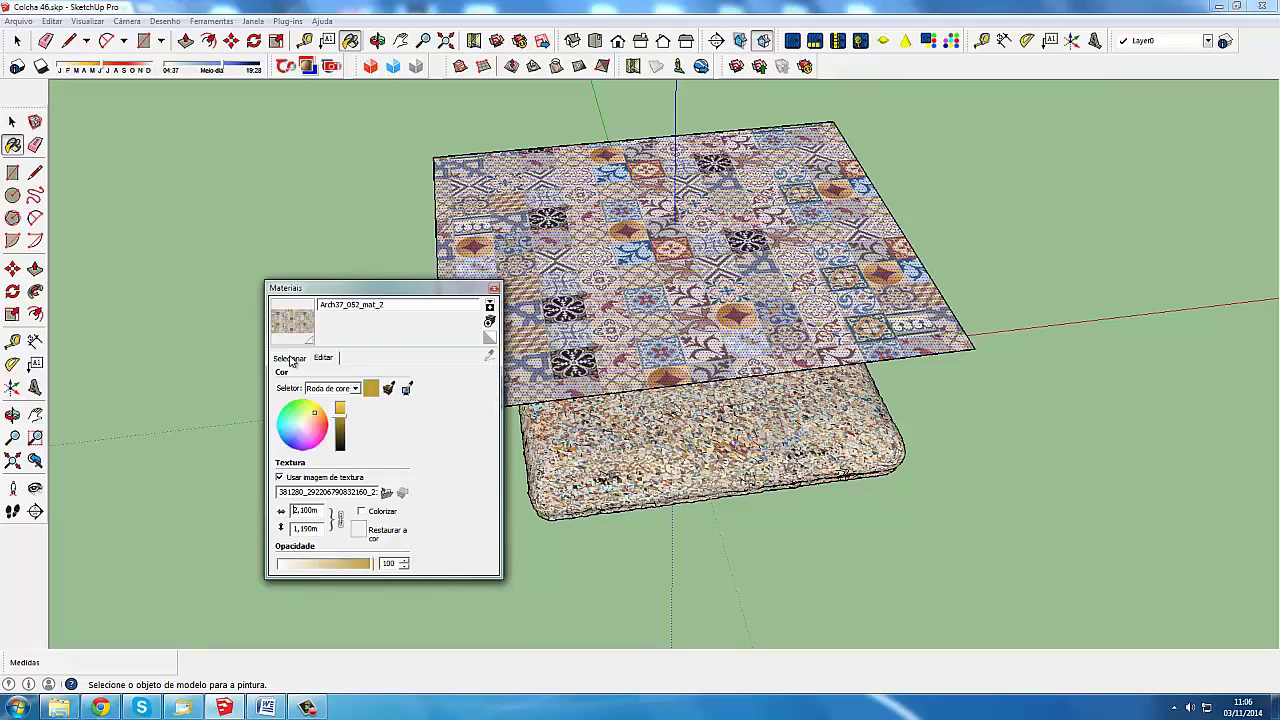
{"action": "left_click", "coordinate": [290, 358]}
{"action": "left_click", "coordinate": [489, 357]}
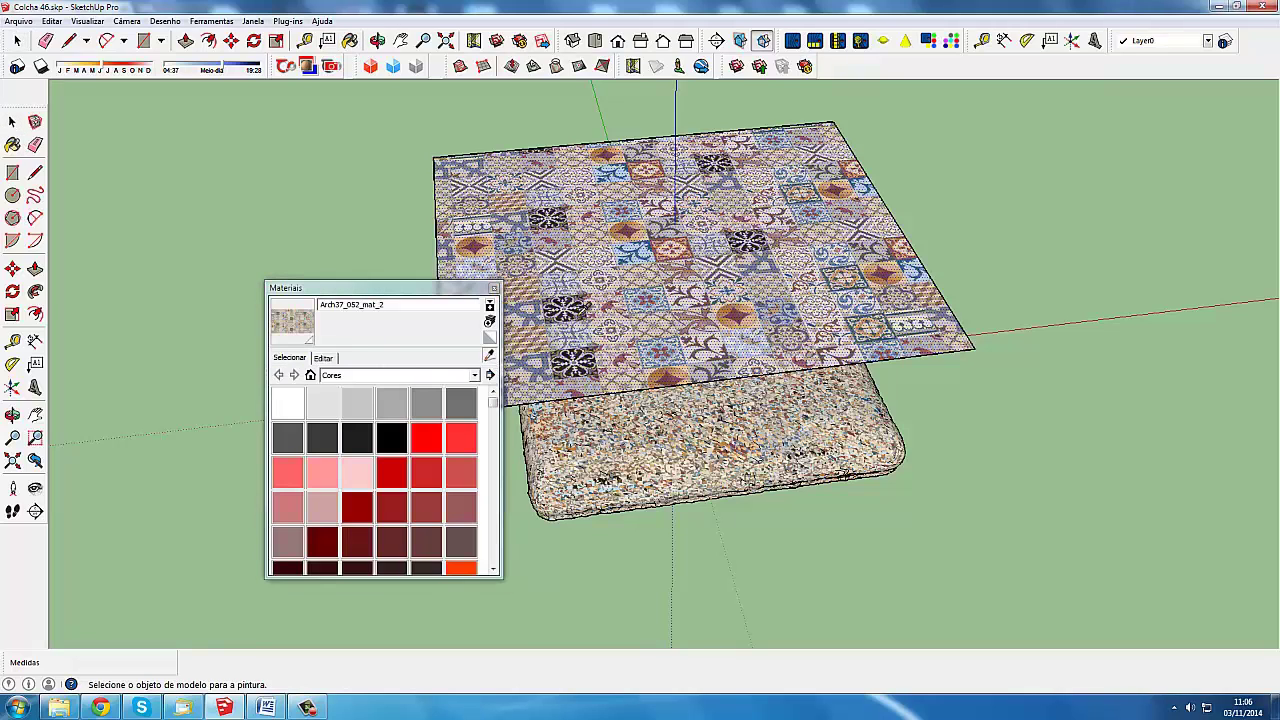
{"action": "left_click", "coordinate": [663, 420]}
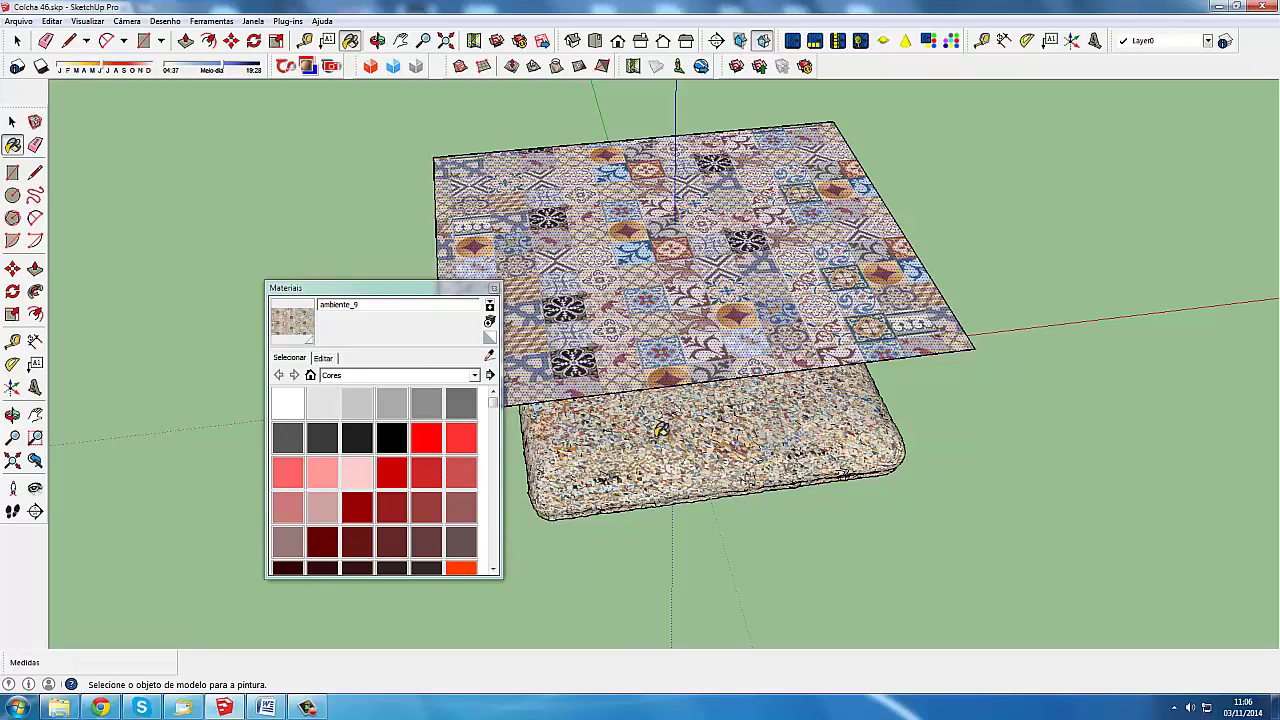
{"action": "left_click", "coordinate": [660, 430]}
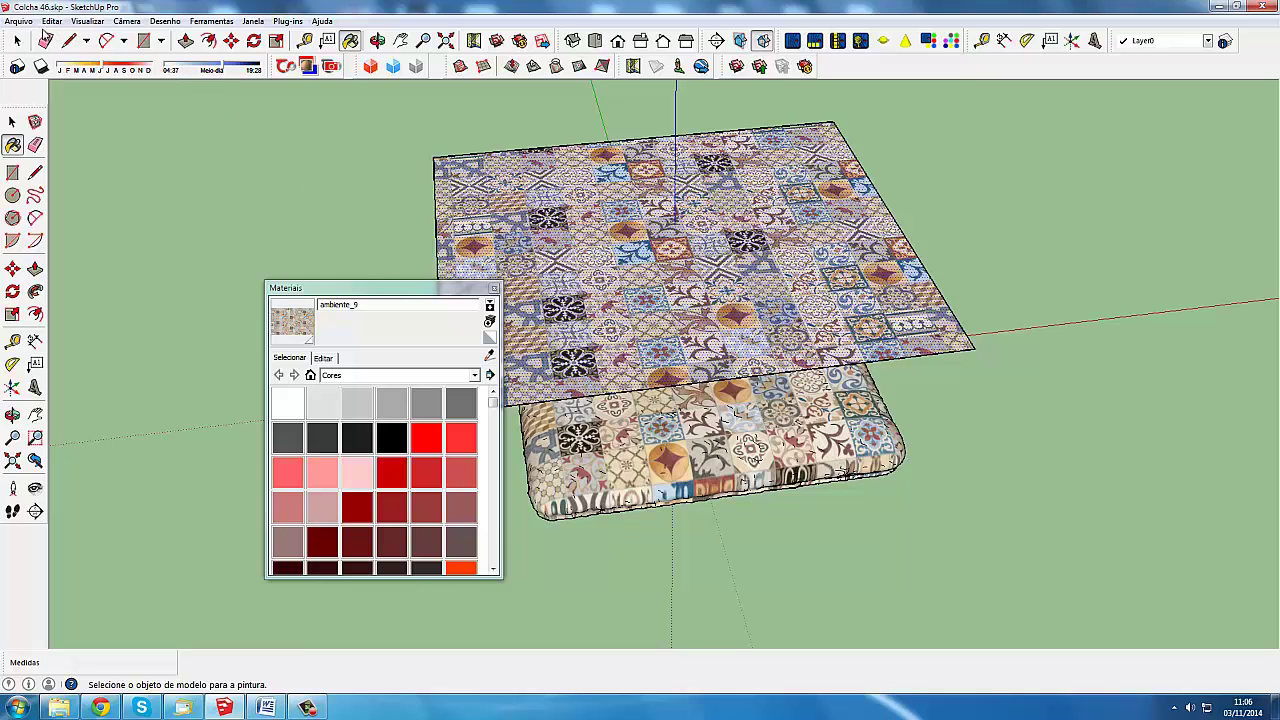
Step: Delete the tile plane hovering above the mattress
{"action": "left_click", "coordinate": [17, 40]}
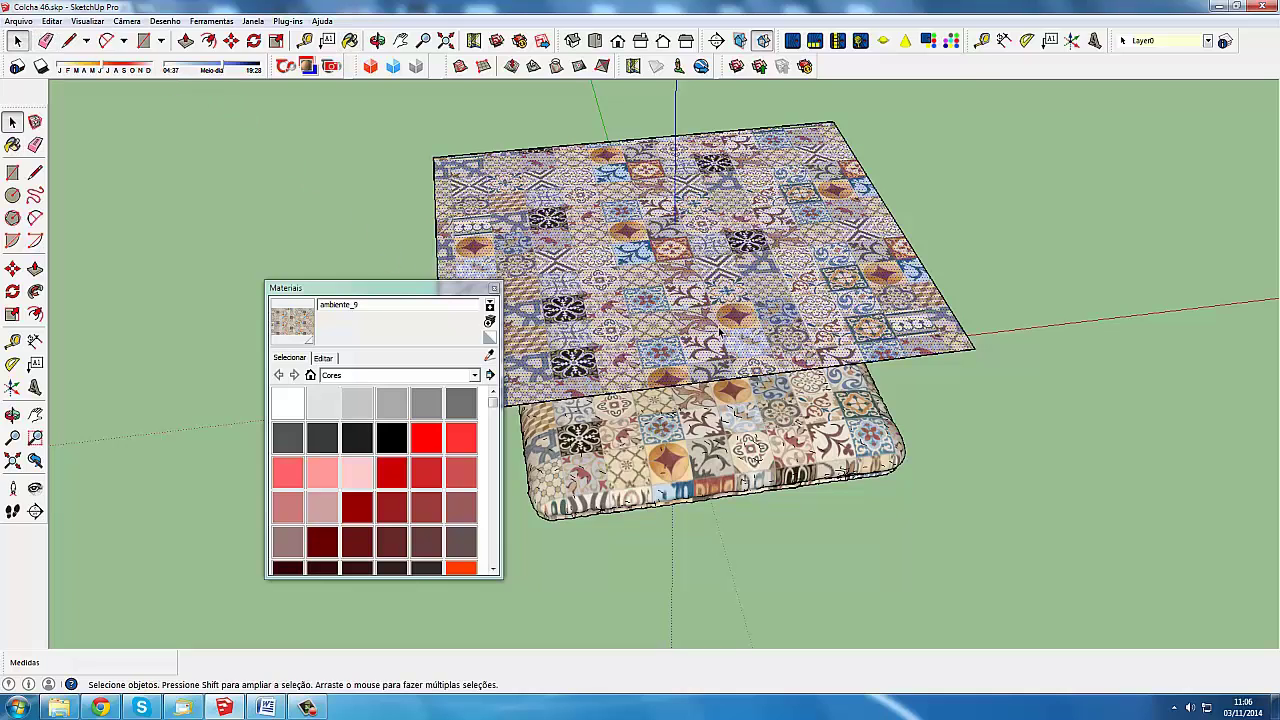
{"action": "left_click", "coordinate": [928, 328]}
{"action": "scroll", "coordinate": [928, 328], "scroll_direction": "up", "scroll_amount": 1}
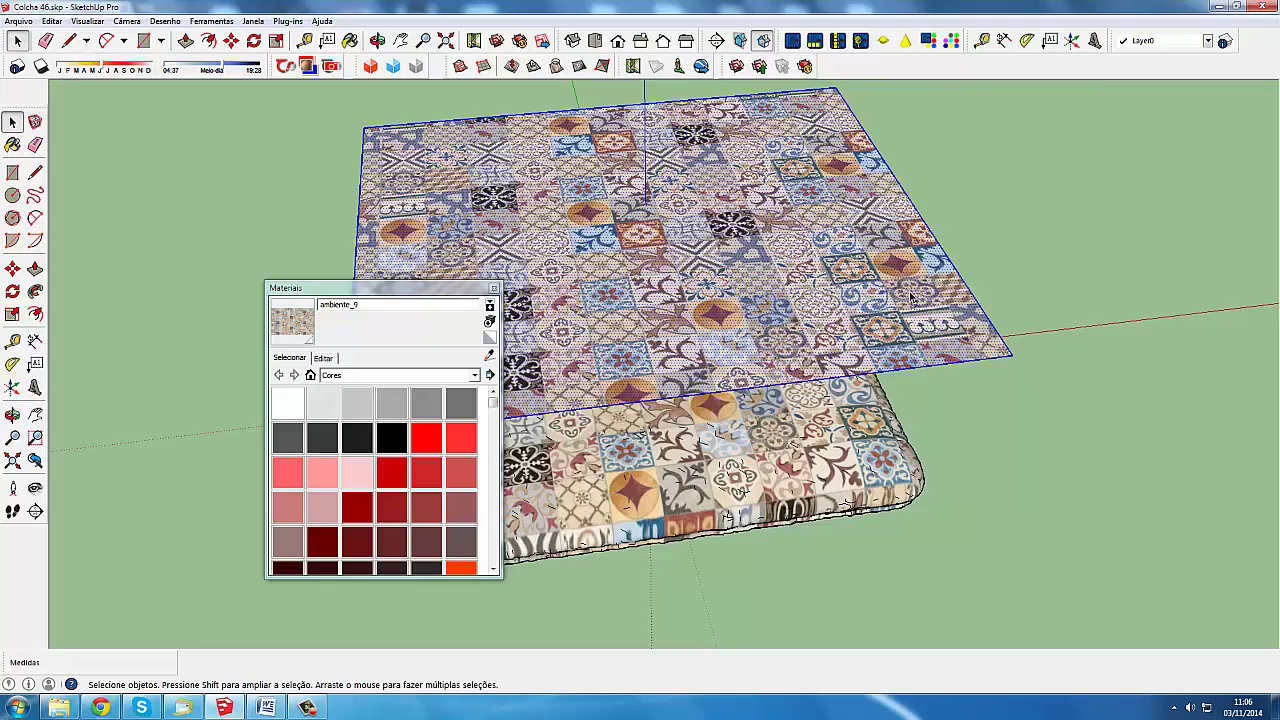
{"action": "key", "text": "Delete"}
{"action": "scroll", "coordinate": [909, 289], "scroll_direction": "down", "scroll_amount": 2}
{"action": "mouse_move", "coordinate": [909, 289]}
{"action": "middle_mouse_down"}
{"action": "mouse_move", "coordinate": [790, 352]}
{"action": "mouse_move", "coordinate": [801, 371]}
{"action": "mouse_move", "coordinate": [737, 356]}
{"action": "mouse_move", "coordinate": [760, 380]}
{"action": "middle_mouse_up"}
{"action": "scroll", "coordinate": [788, 352], "scroll_direction": "down", "scroll_amount": 2}
{"action": "scroll", "coordinate": [801, 371], "scroll_direction": "up", "scroll_amount": 2}
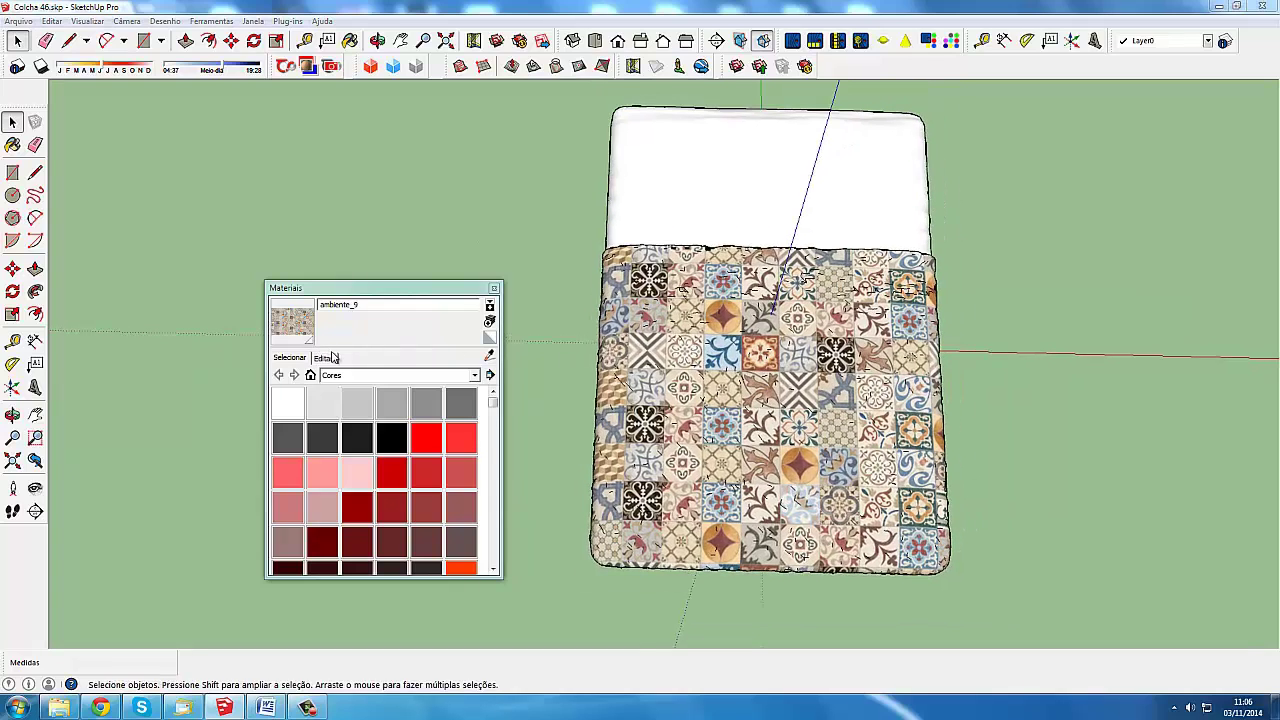
Step: Check the tile material's texture settings, then close the Materials panel
{"action": "left_click", "coordinate": [330, 357]}
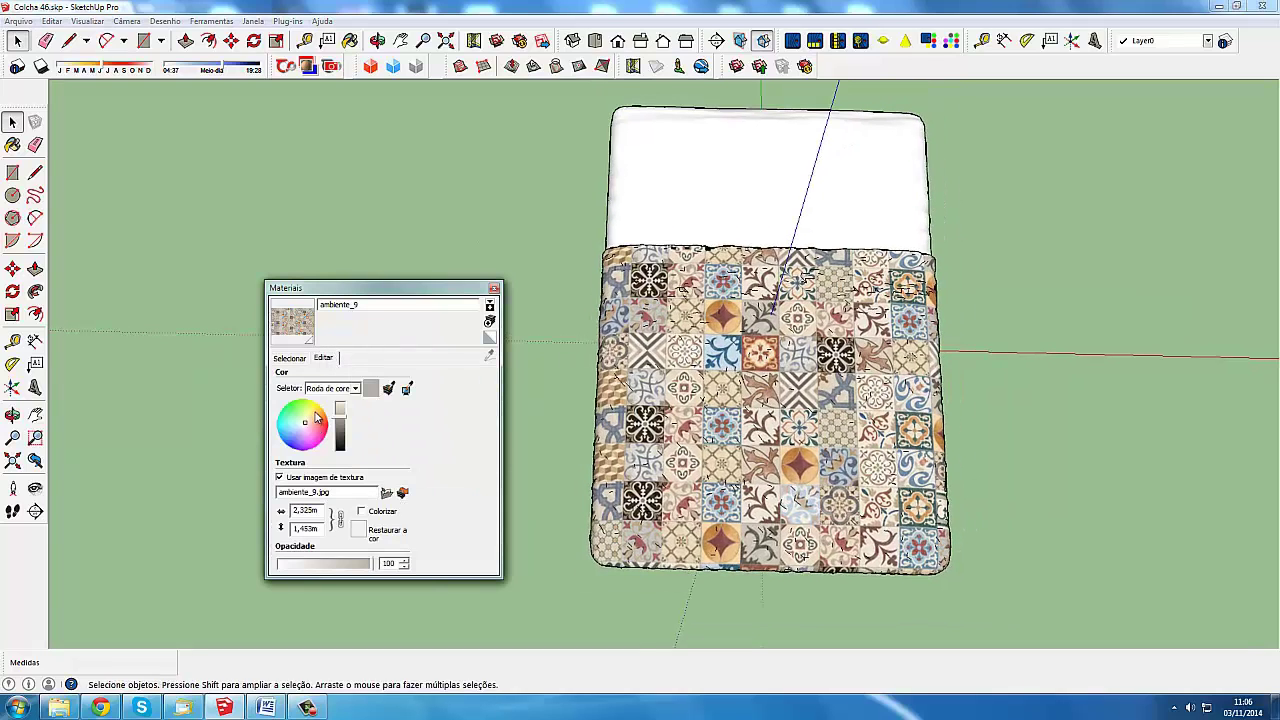
{"action": "left_click", "coordinate": [294, 356]}
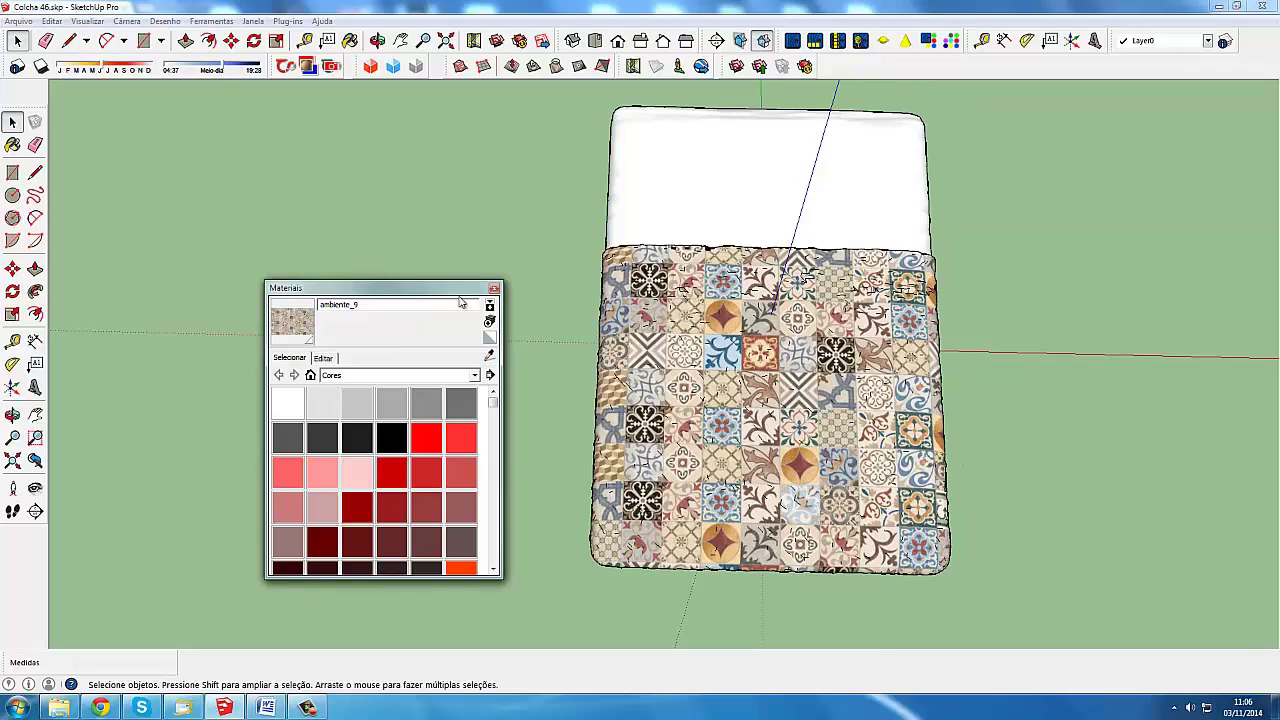
{"action": "left_click", "coordinate": [492, 291]}
Step: Orbit and zoom to a straight top-down view of the tiled bed blanket
{"action": "mouse_move", "coordinate": [672, 352]}
{"action": "middle_mouse_down"}
{"action": "mouse_move", "coordinate": [647, 365]}
{"action": "mouse_move", "coordinate": [738, 299]}
{"action": "mouse_move", "coordinate": [710, 345]}
{"action": "mouse_move", "coordinate": [566, 366]}
{"action": "mouse_move", "coordinate": [645, 403]}
{"action": "mouse_move", "coordinate": [610, 381]}
{"action": "mouse_move", "coordinate": [591, 473]}
{"action": "mouse_move", "coordinate": [578, 437]}
{"action": "mouse_move", "coordinate": [650, 300]}
{"action": "middle_mouse_up"}
{"action": "scroll", "coordinate": [725, 320], "scroll_direction": "down", "scroll_amount": 2}
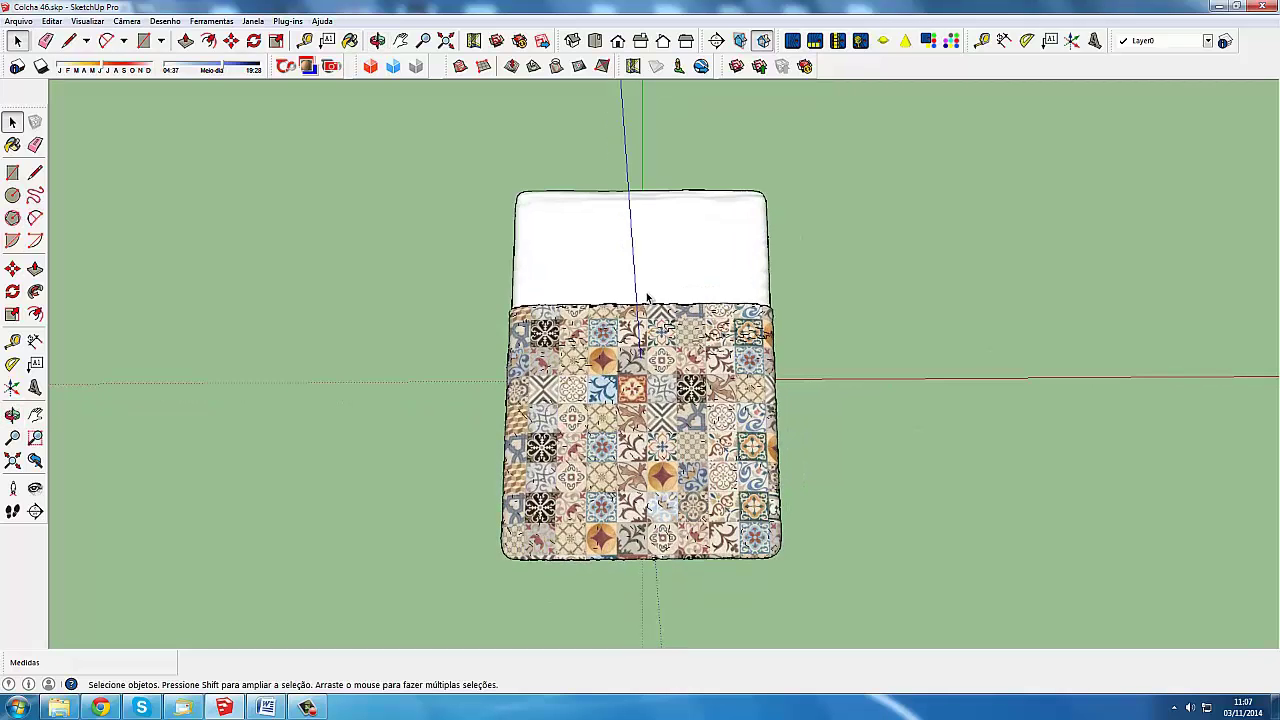
{"action": "scroll", "coordinate": [650, 300], "scroll_direction": "up", "scroll_amount": 2}
{"action": "scroll", "coordinate": [531, 390], "scroll_direction": "down", "scroll_amount": 1}
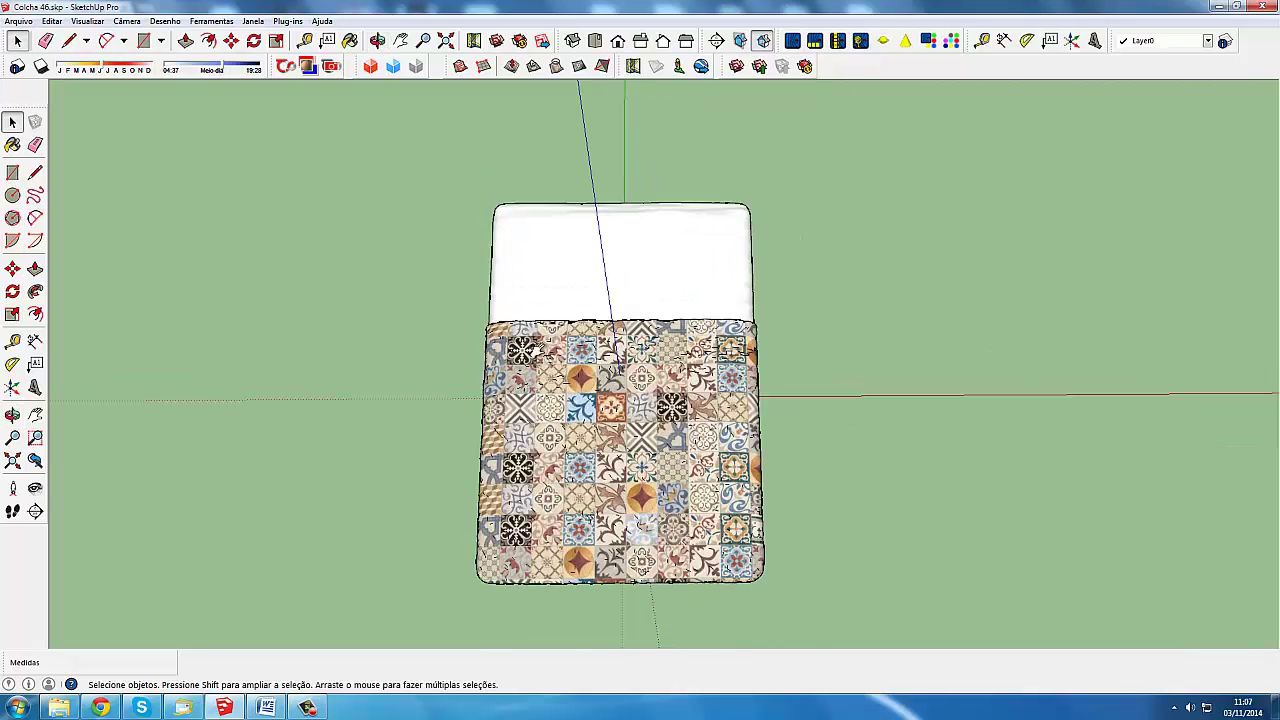
{"action": "middle_click_drag", "start_coordinate": [620, 365], "coordinate": [675, 295]}
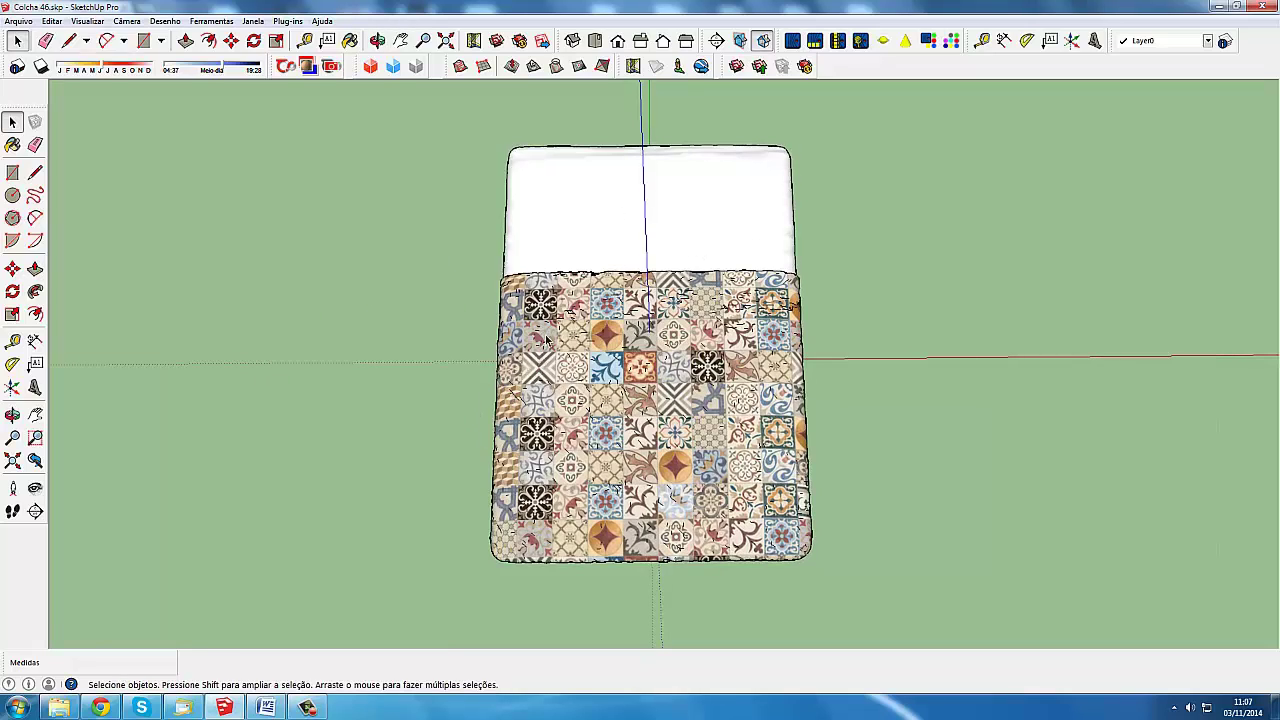
{"action": "scroll", "coordinate": [542, 352], "scroll_direction": "down", "scroll_amount": 1}
{"action": "scroll", "coordinate": [537, 341], "scroll_direction": "up", "scroll_amount": 1}
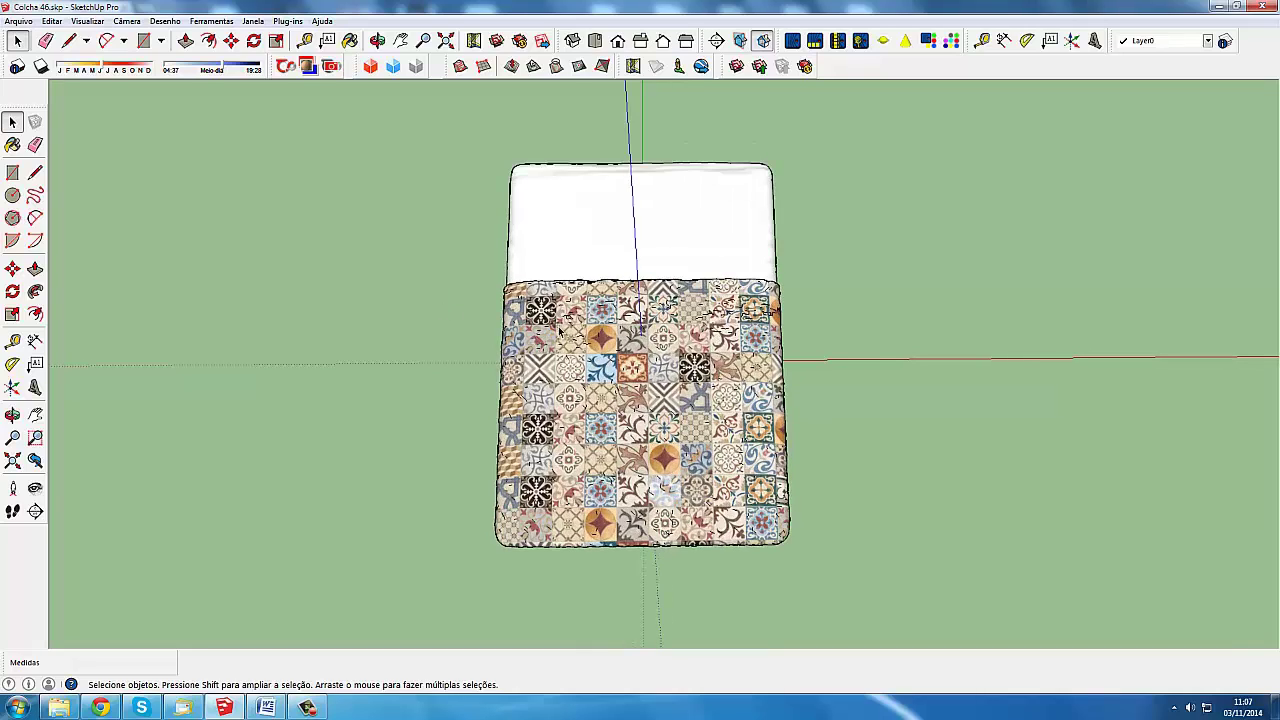
{"action": "left_click", "coordinate": [312, 707]}
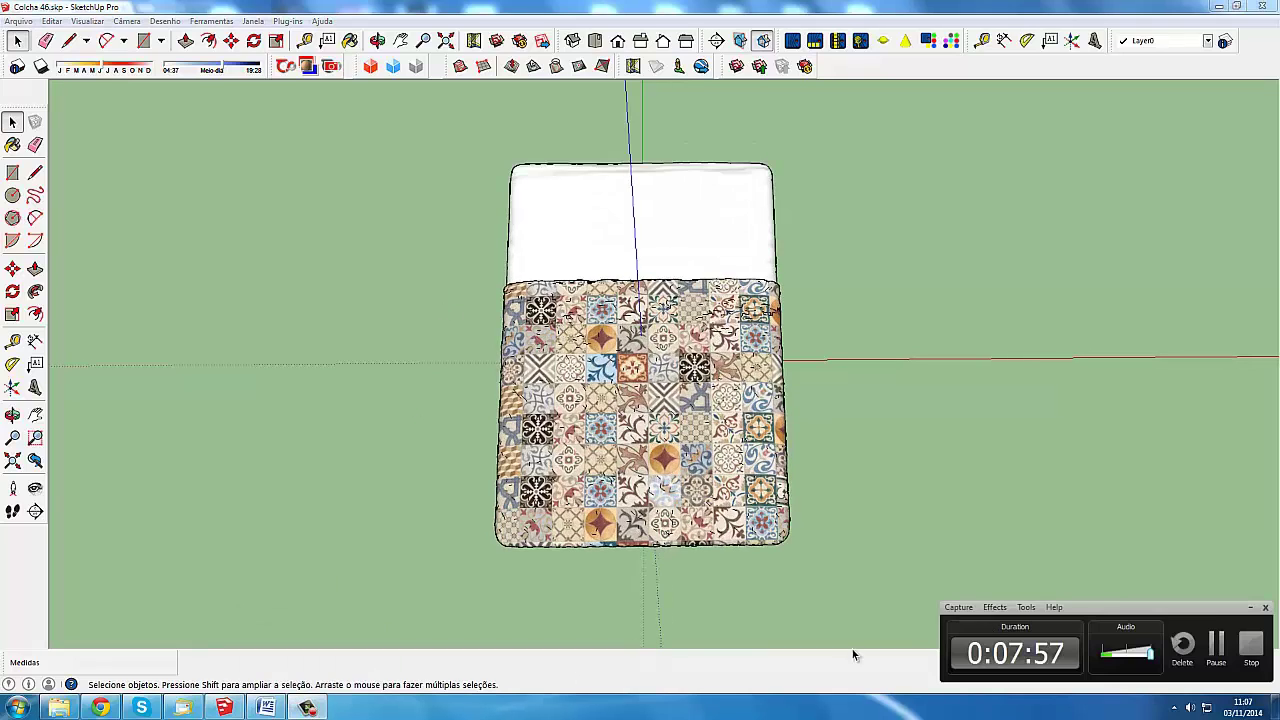